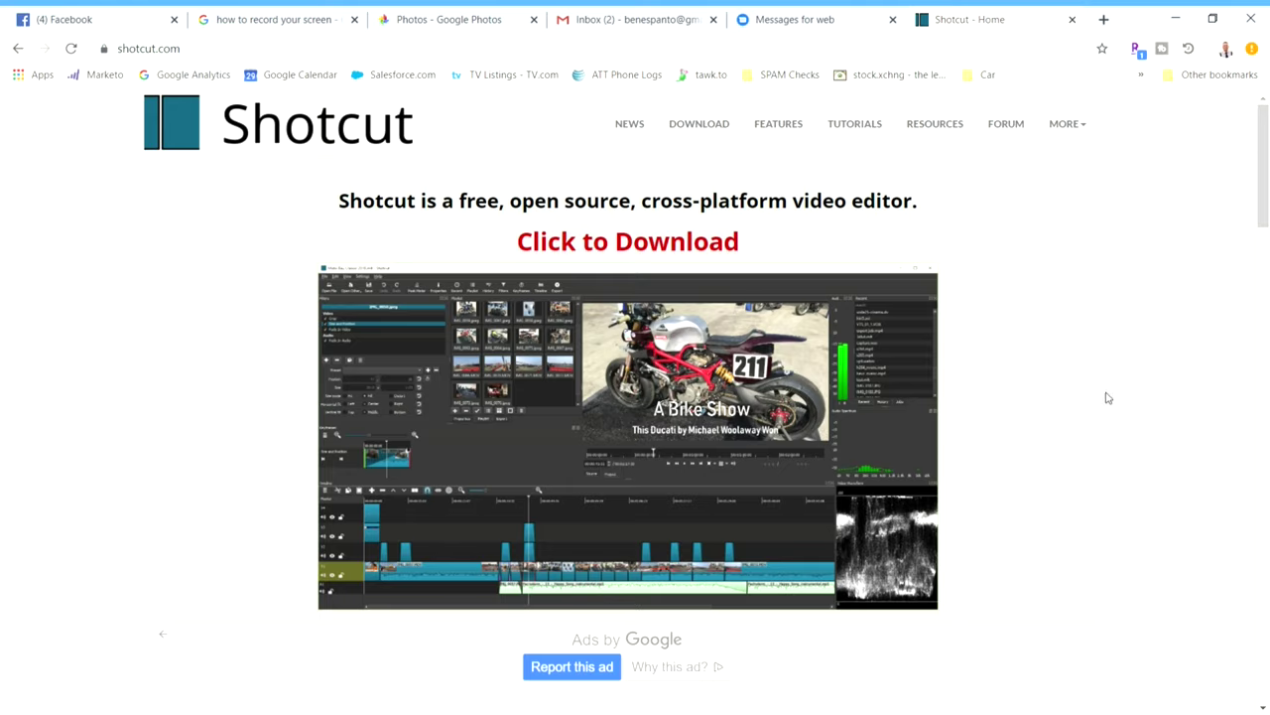
Scroll the shotcut.com homepage down to the feature descriptions.
{"action": "scroll", "coordinate": [1111, 395], "scroll_direction": "down", "scroll_amount": 1}
{"action": "scroll", "coordinate": [1134, 388], "scroll_direction": "down", "scroll_amount": 5}
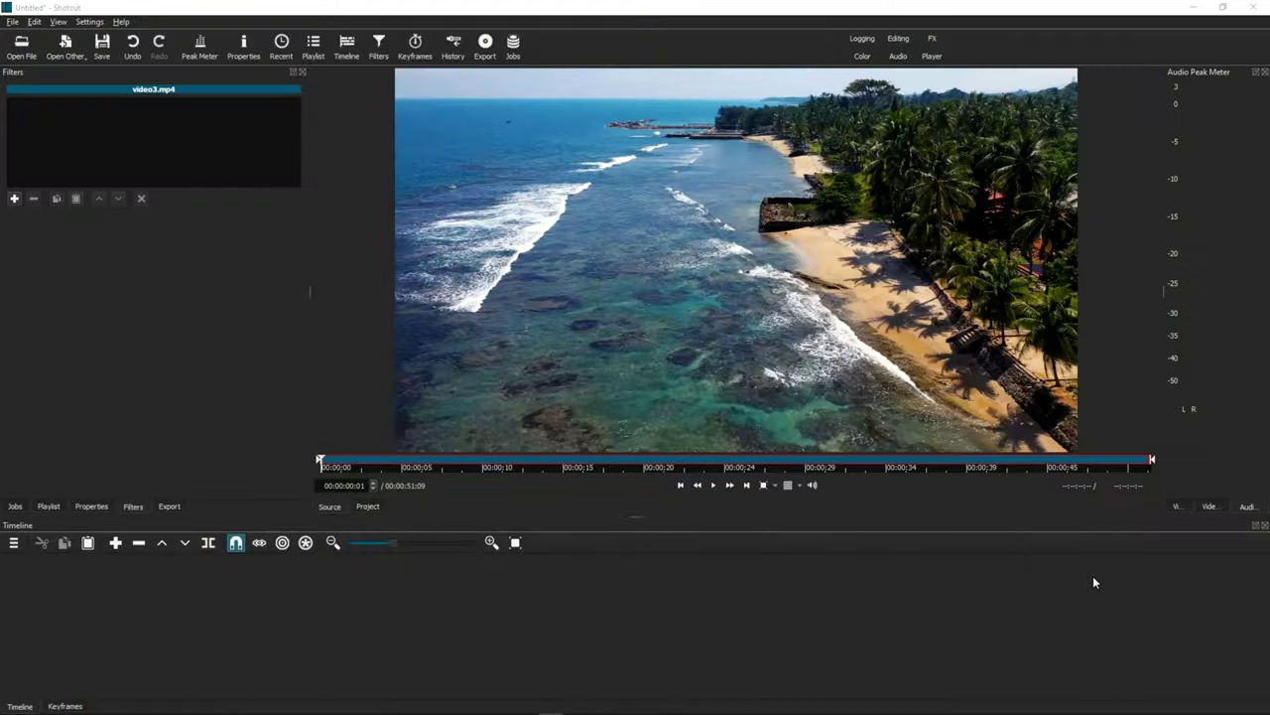
{"action": "left_click", "coordinate": [121, 22]}
{"action": "left_click", "coordinate": [159, 128]}
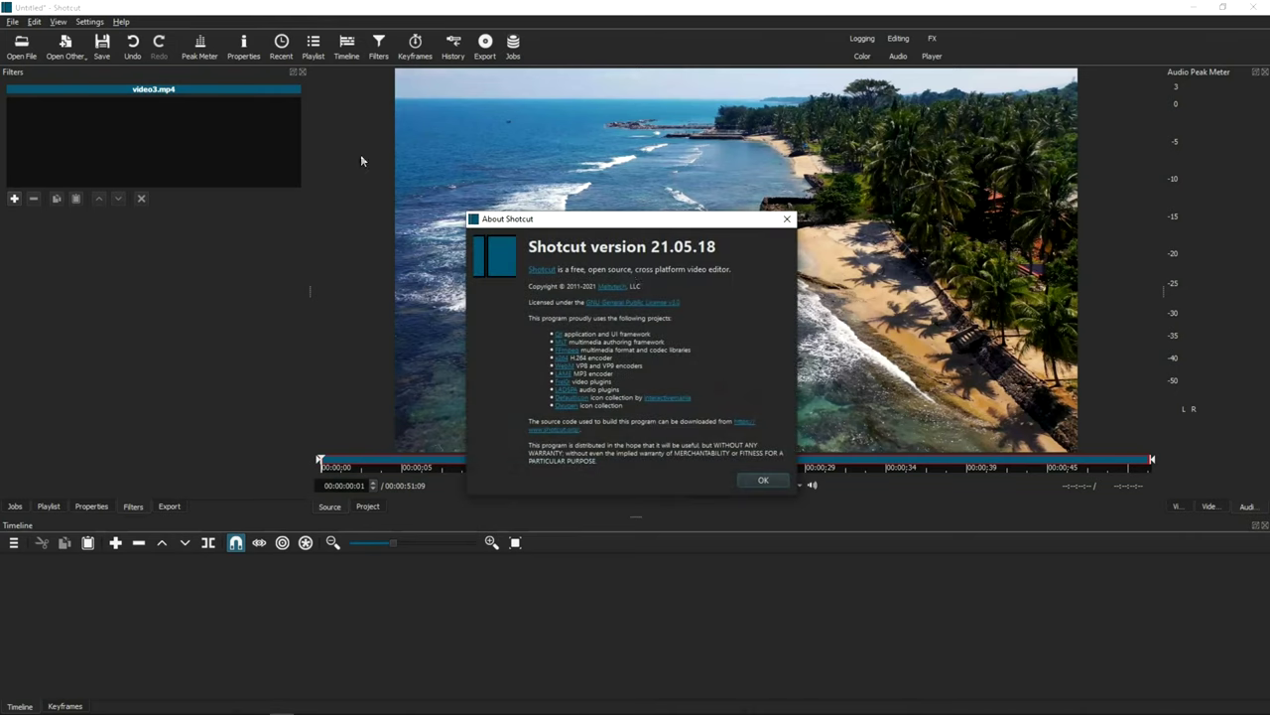
{"action": "left_click", "coordinate": [675, 254]}
{"action": "left_click", "coordinate": [764, 481]}
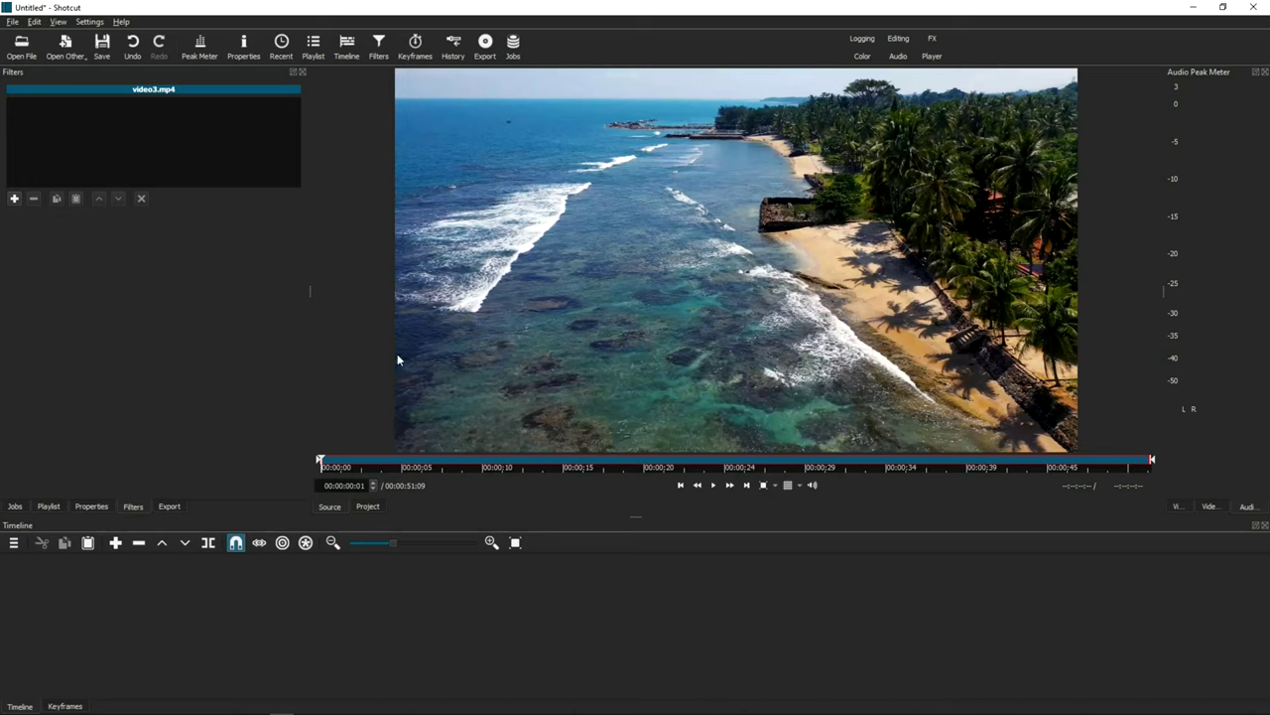
Preview video.mp4, video2.mp4 and video3.mp4 from the playlist in turn.
{"action": "left_click", "coordinate": [44, 507]}
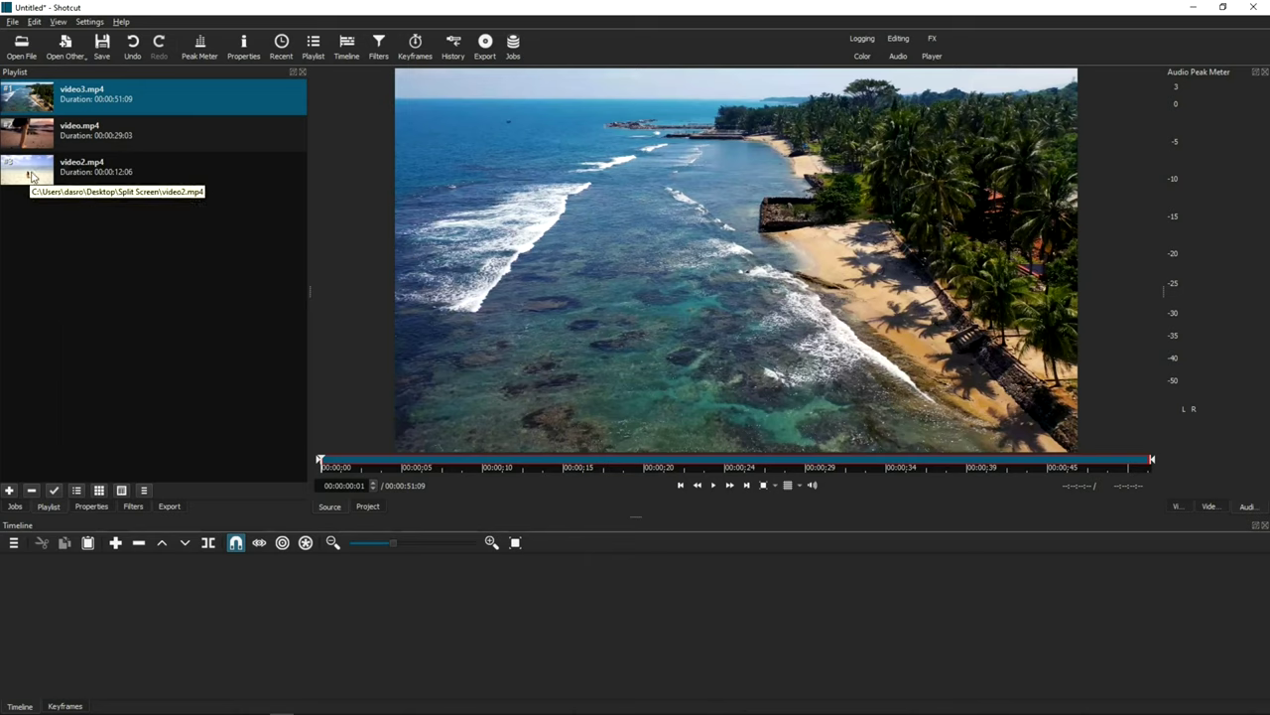
{"action": "double_click", "coordinate": [34, 137]}
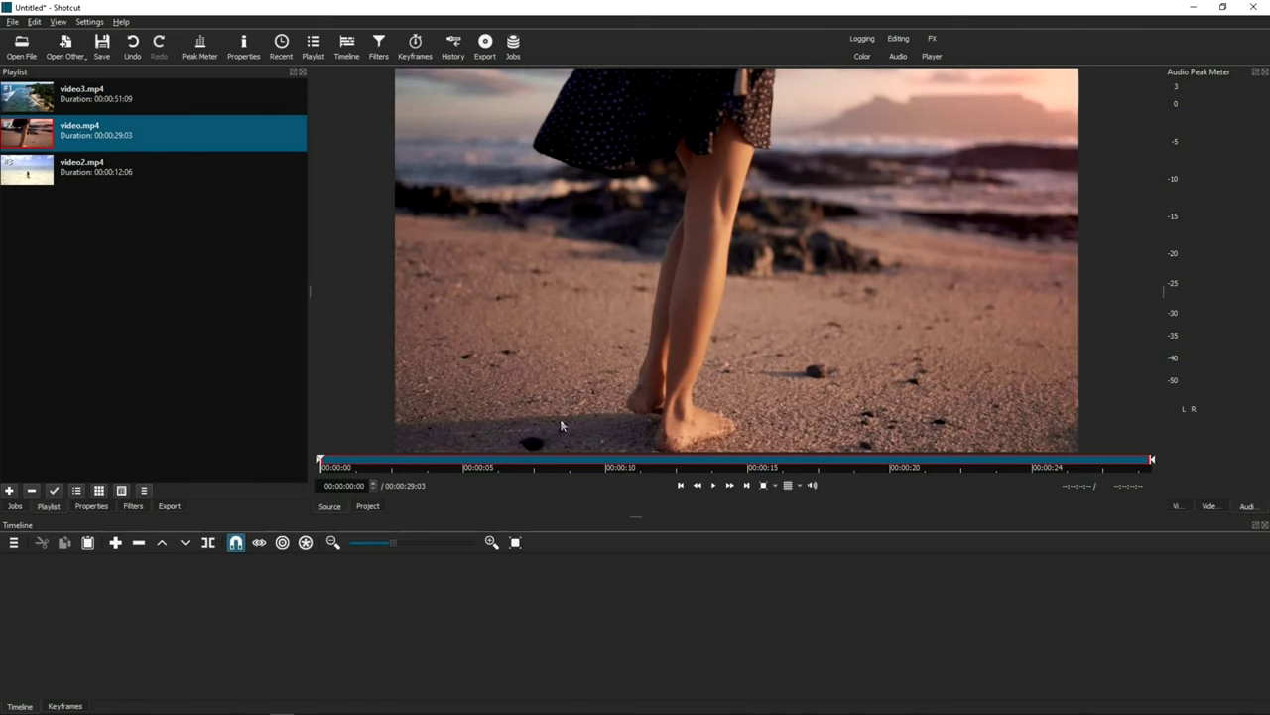
{"action": "left_click", "coordinate": [712, 484]}
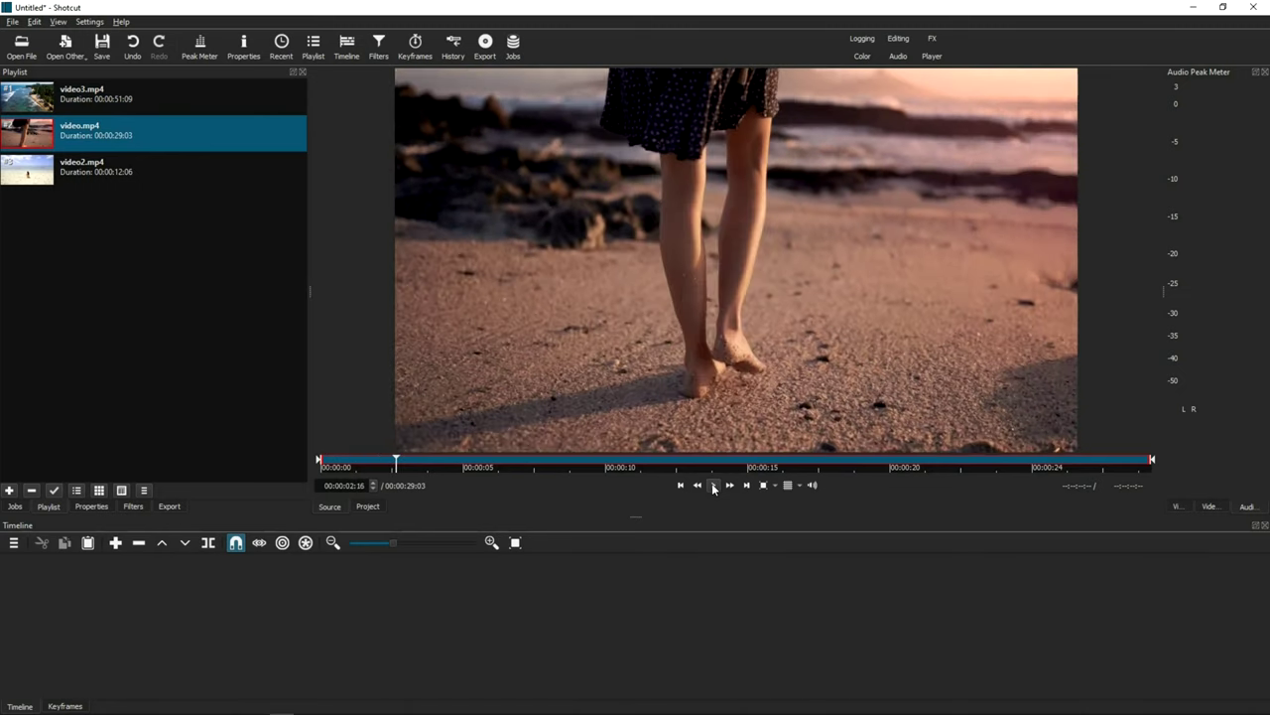
{"action": "left_click", "coordinate": [713, 486]}
{"action": "double_click", "coordinate": [96, 169]}
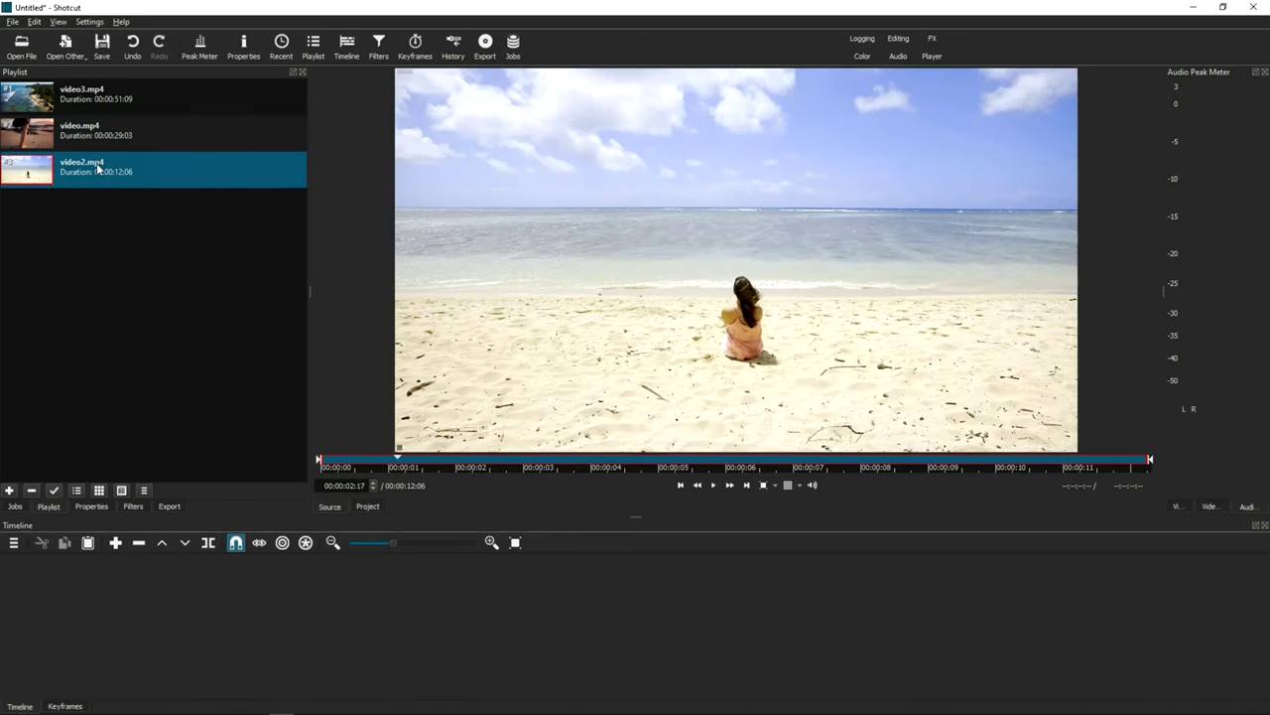
{"action": "left_click", "coordinate": [712, 484]}
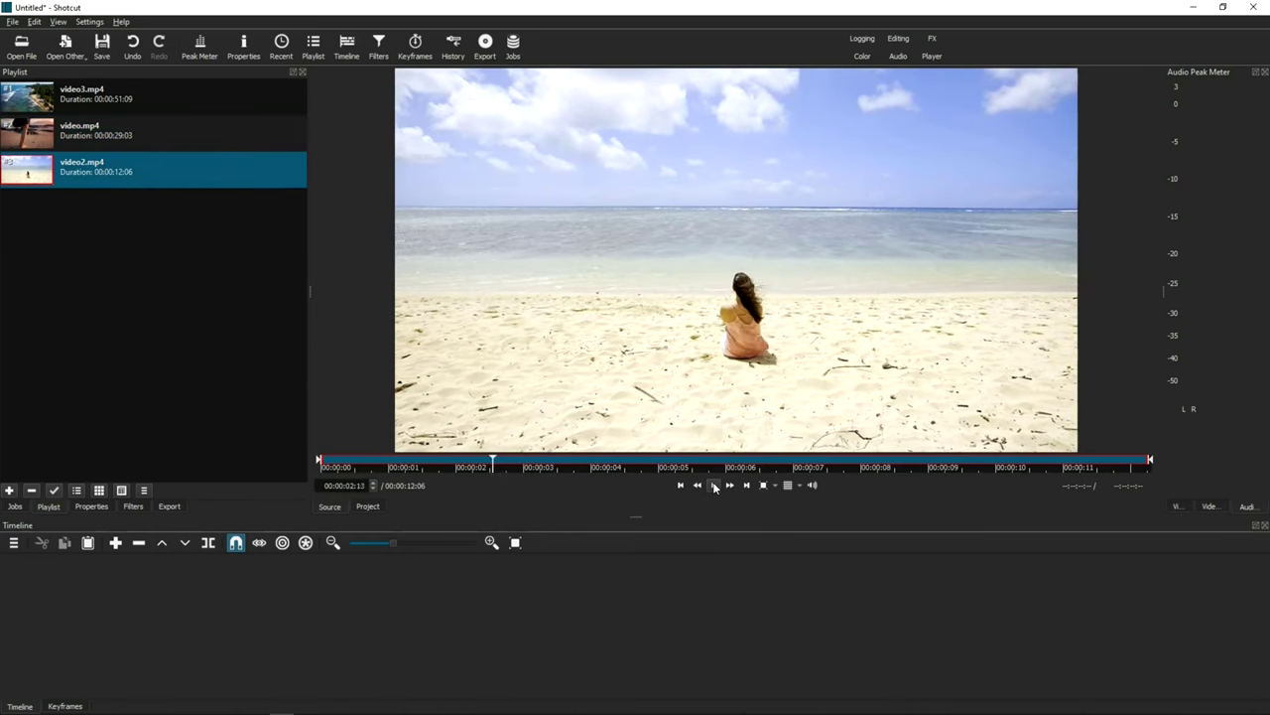
{"action": "left_click", "coordinate": [714, 485]}
{"action": "double_click", "coordinate": [104, 99]}
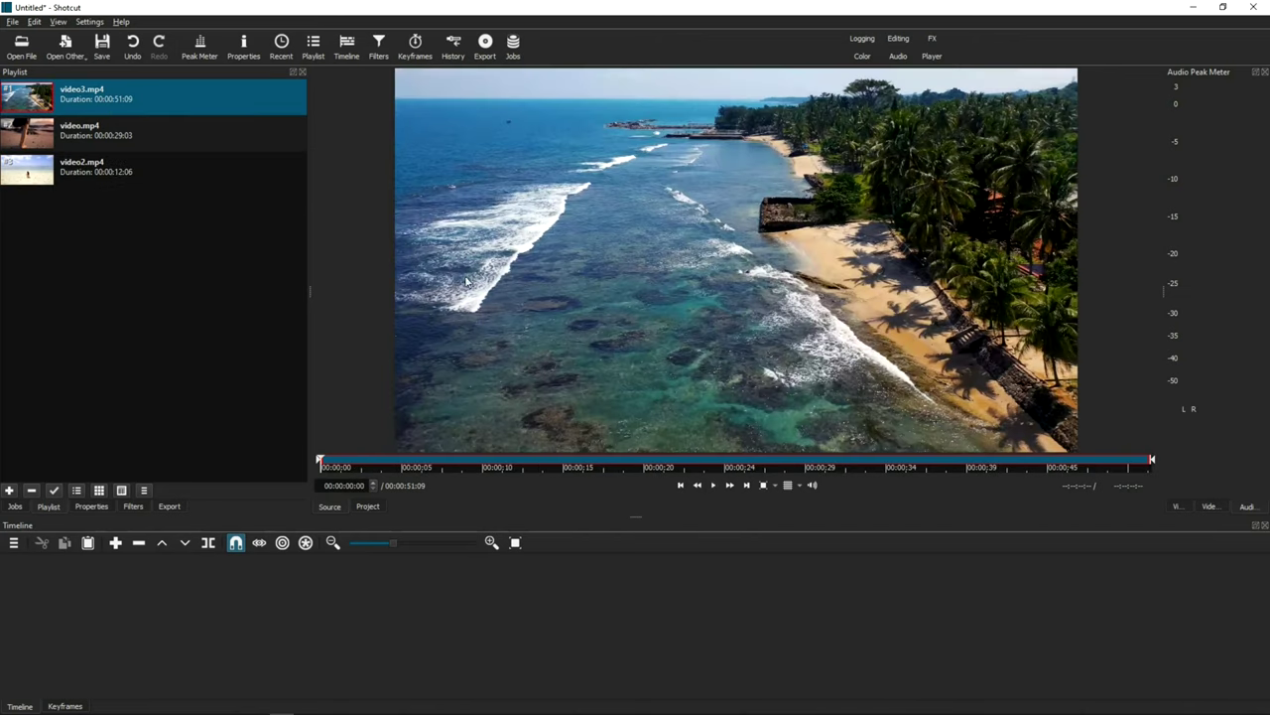
{"action": "left_click", "coordinate": [713, 485]}
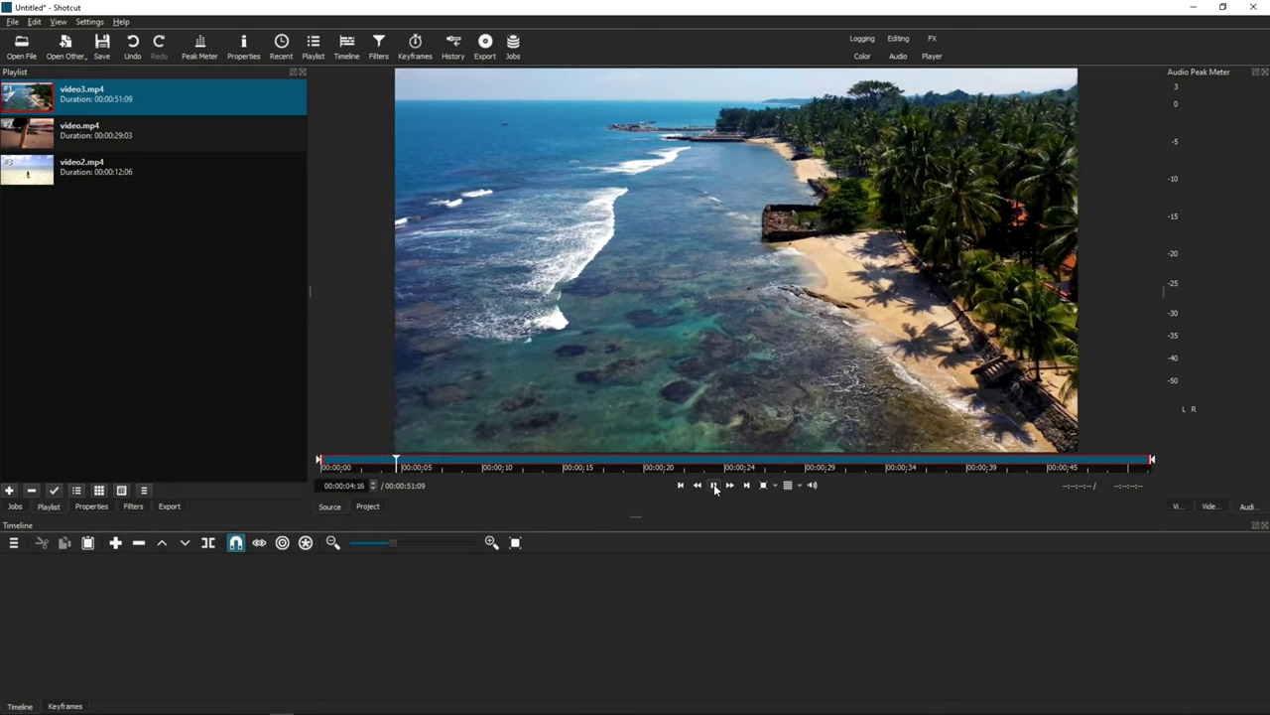
{"action": "left_click", "coordinate": [714, 483]}
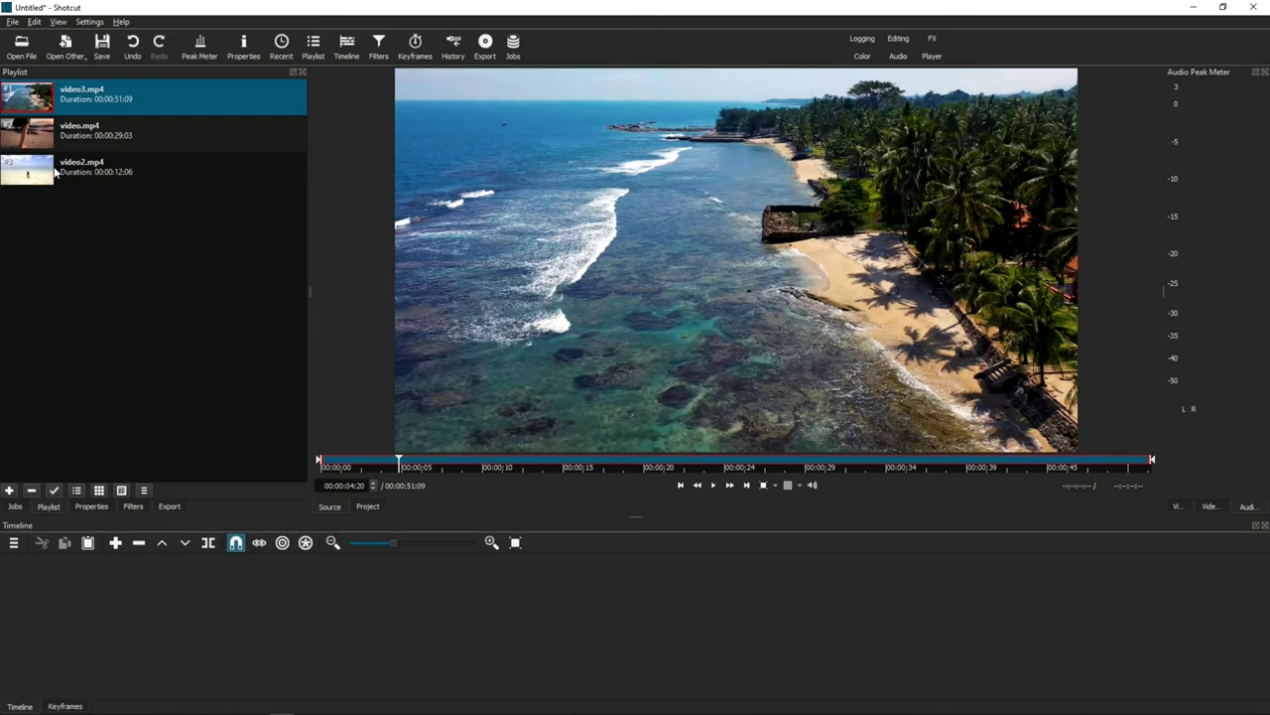
Place video.mp4 on V1 and add two more video tracks, V2 and V3.
{"action": "left_click_drag", "start_coordinate": [45, 144], "coordinate": [149, 615]}
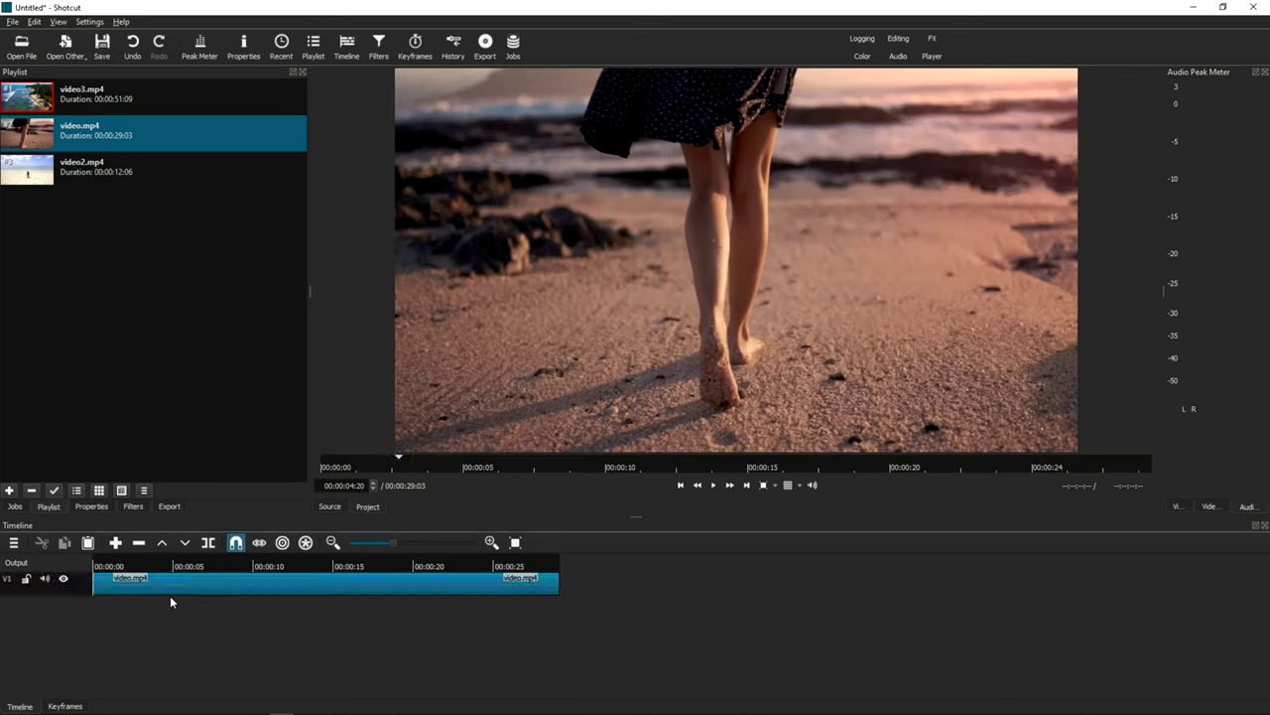
{"action": "left_click", "coordinate": [170, 593]}
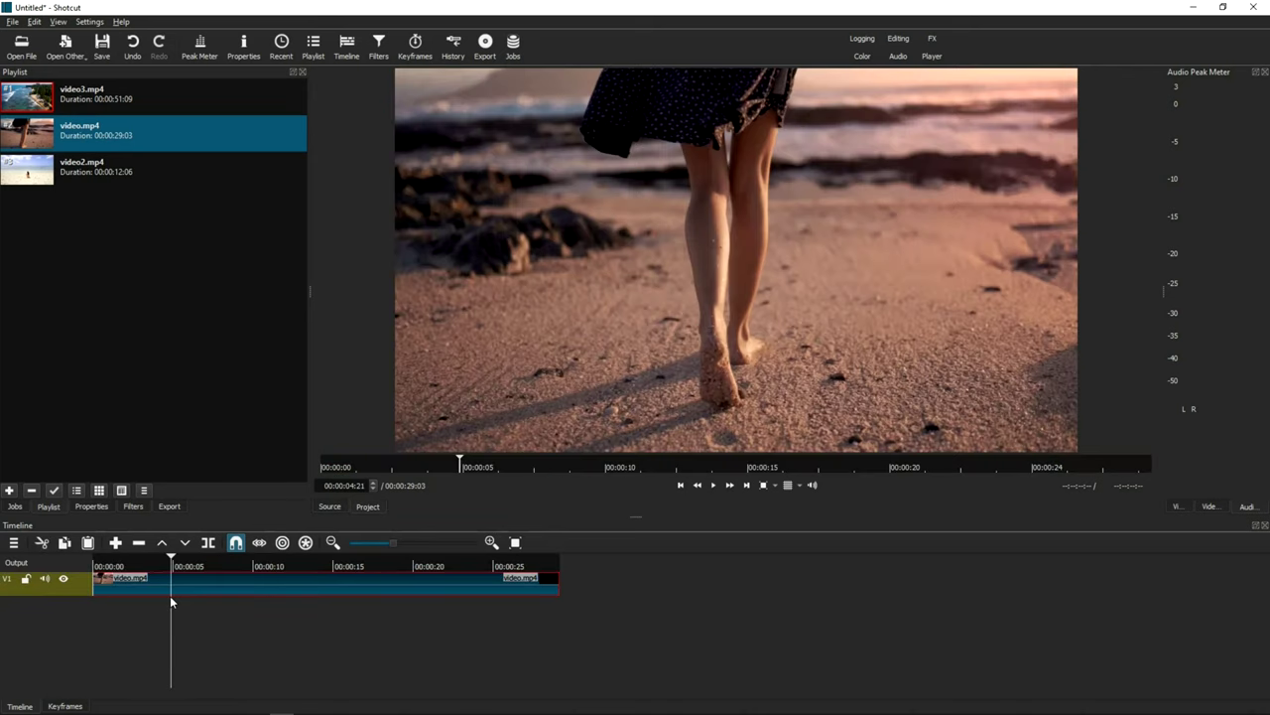
{"action": "right_click", "coordinate": [84, 586]}
{"action": "mouse_move", "coordinate": [112, 602]}
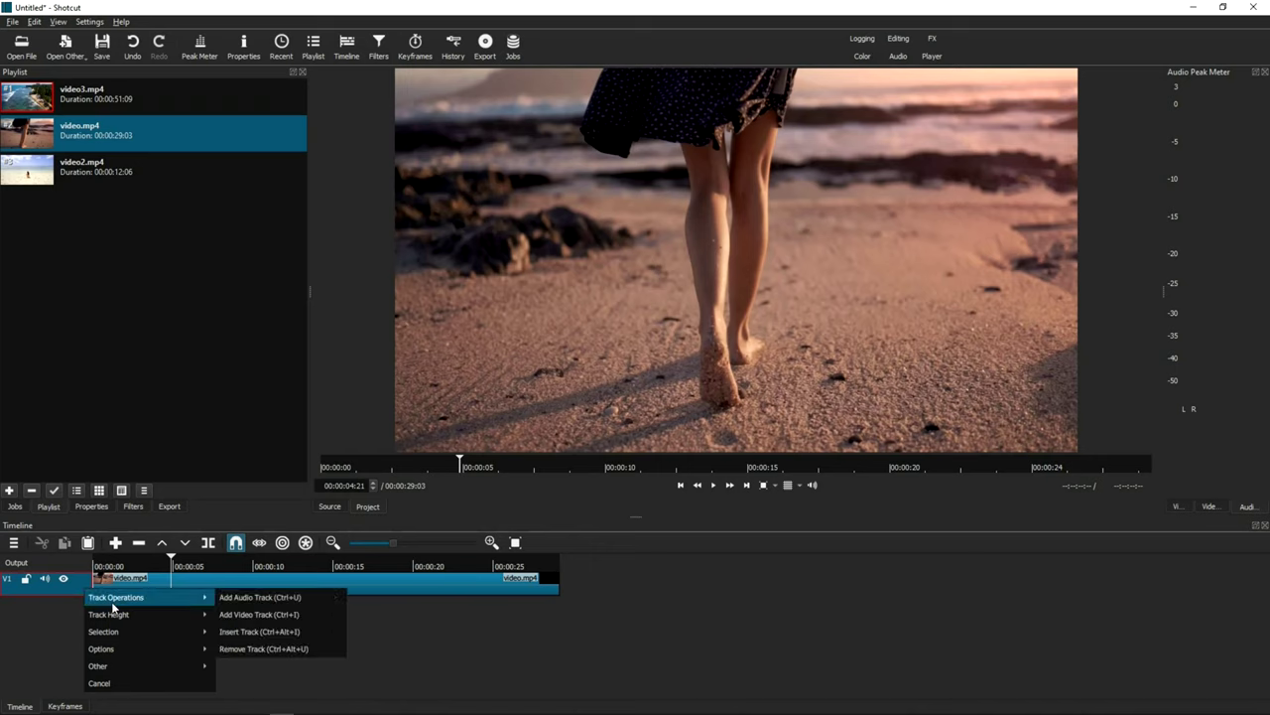
{"action": "left_click", "coordinate": [249, 621]}
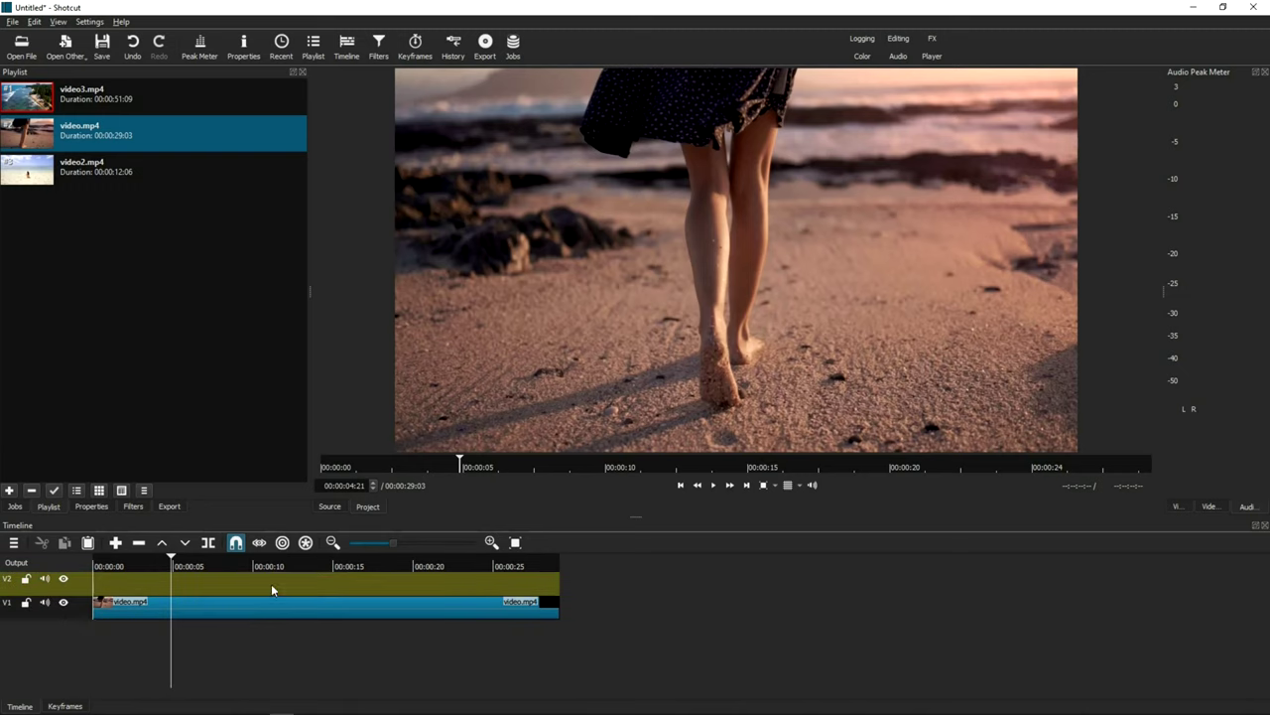
{"action": "key", "text": "ctrl+i"}
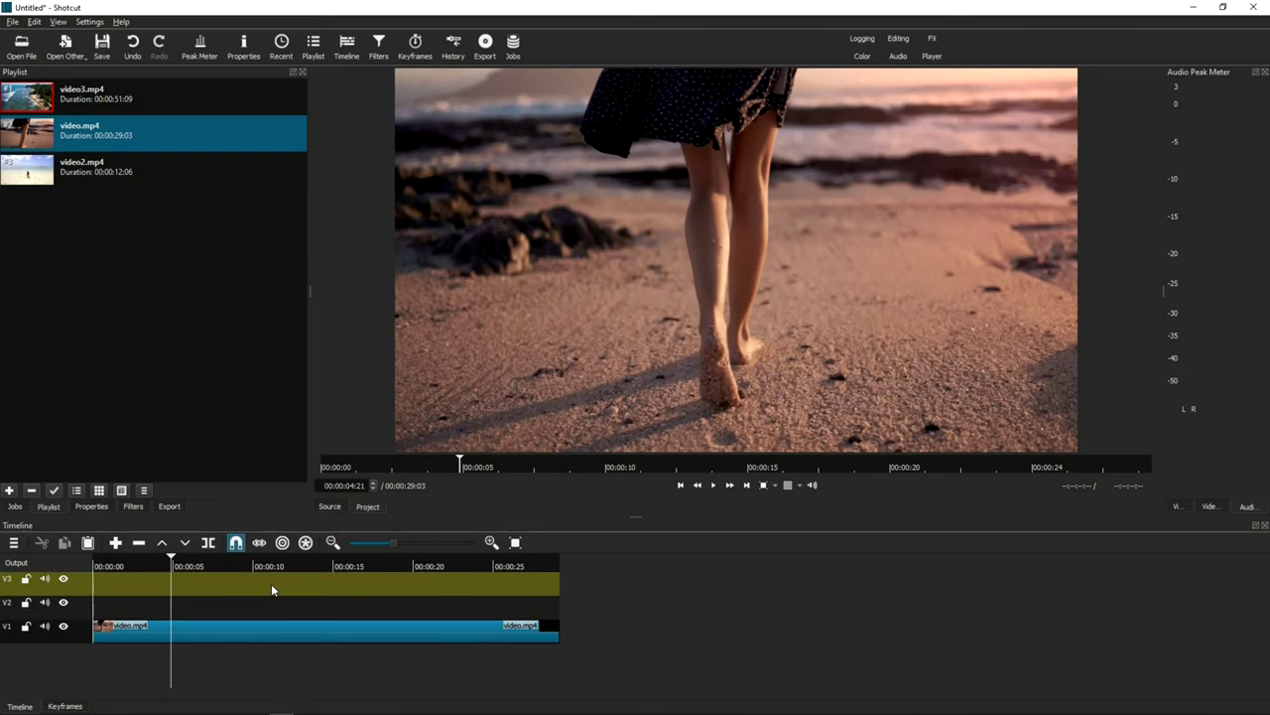
Put video2.mp4 on track V2 and video3.mp4 on track V3.
{"action": "left_click", "coordinate": [209, 635]}
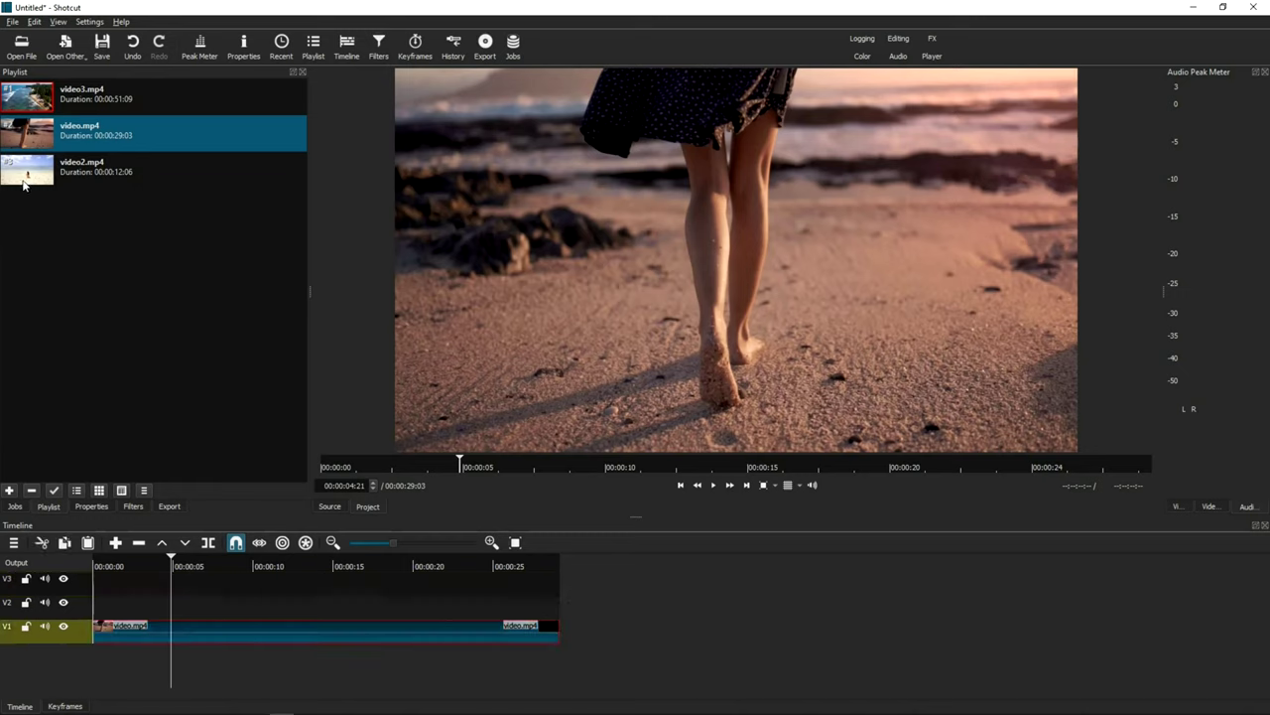
{"action": "left_click_drag", "start_coordinate": [23, 184], "coordinate": [189, 615]}
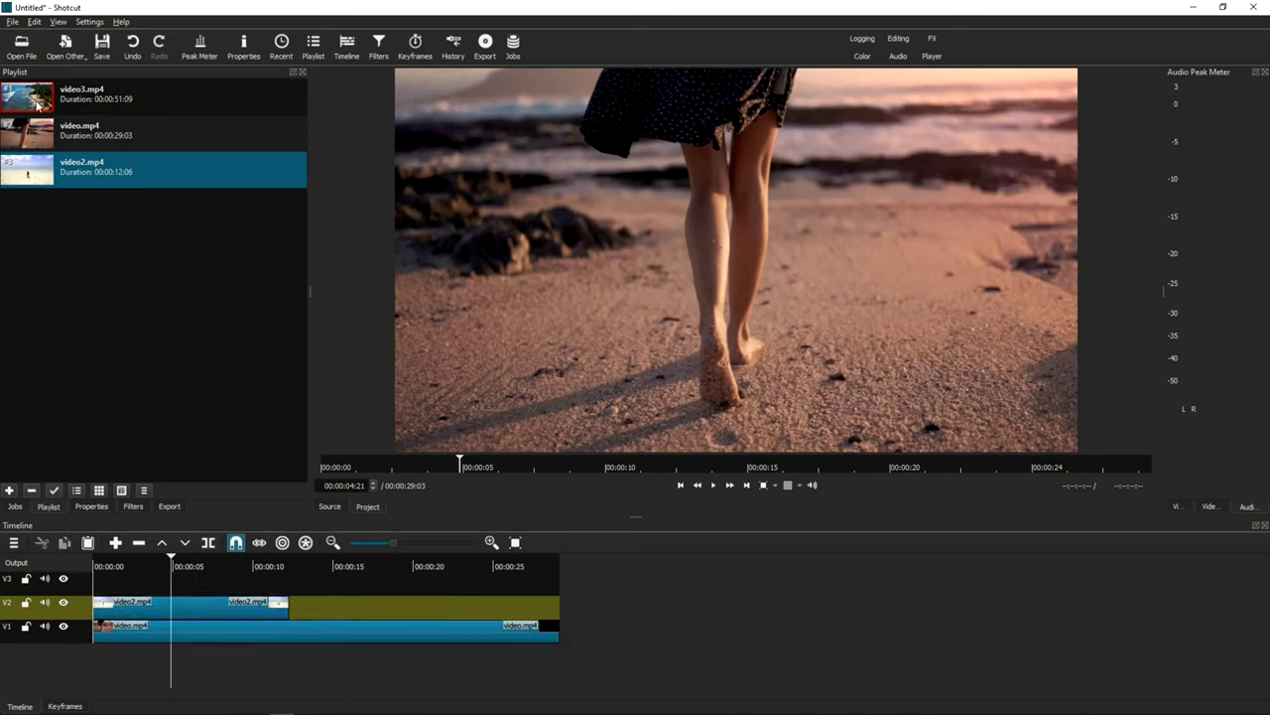
{"action": "left_click_drag", "start_coordinate": [35, 101], "coordinate": [249, 599]}
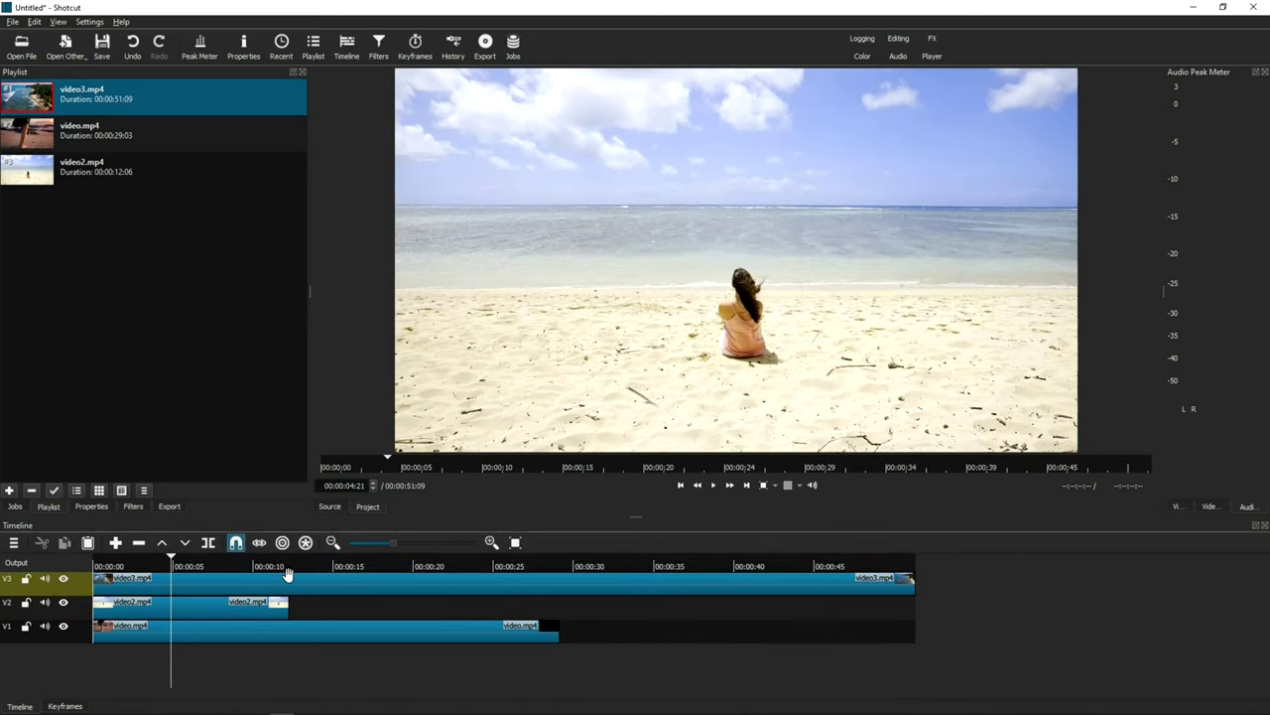
Split the V3 and V1 clips at 00:00:12:06 and delete their leftover pieces.
{"action": "left_click", "coordinate": [276, 558]}
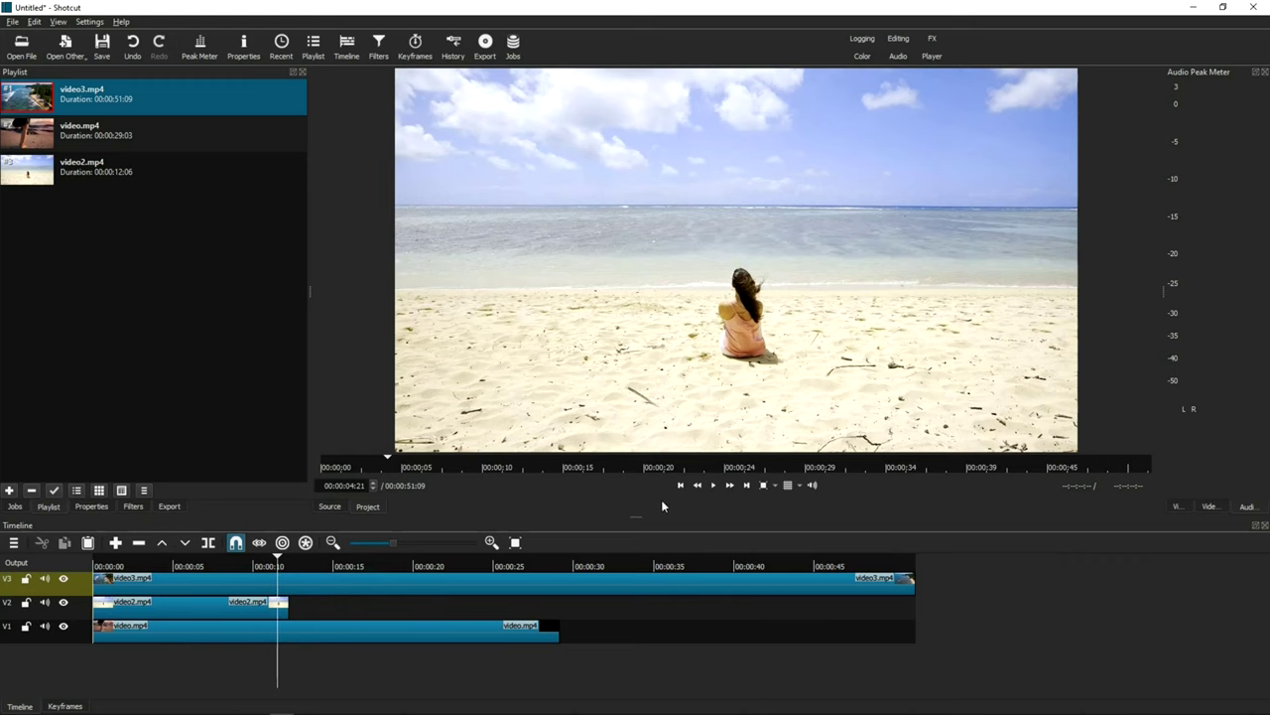
{"action": "left_click", "coordinate": [746, 486]}
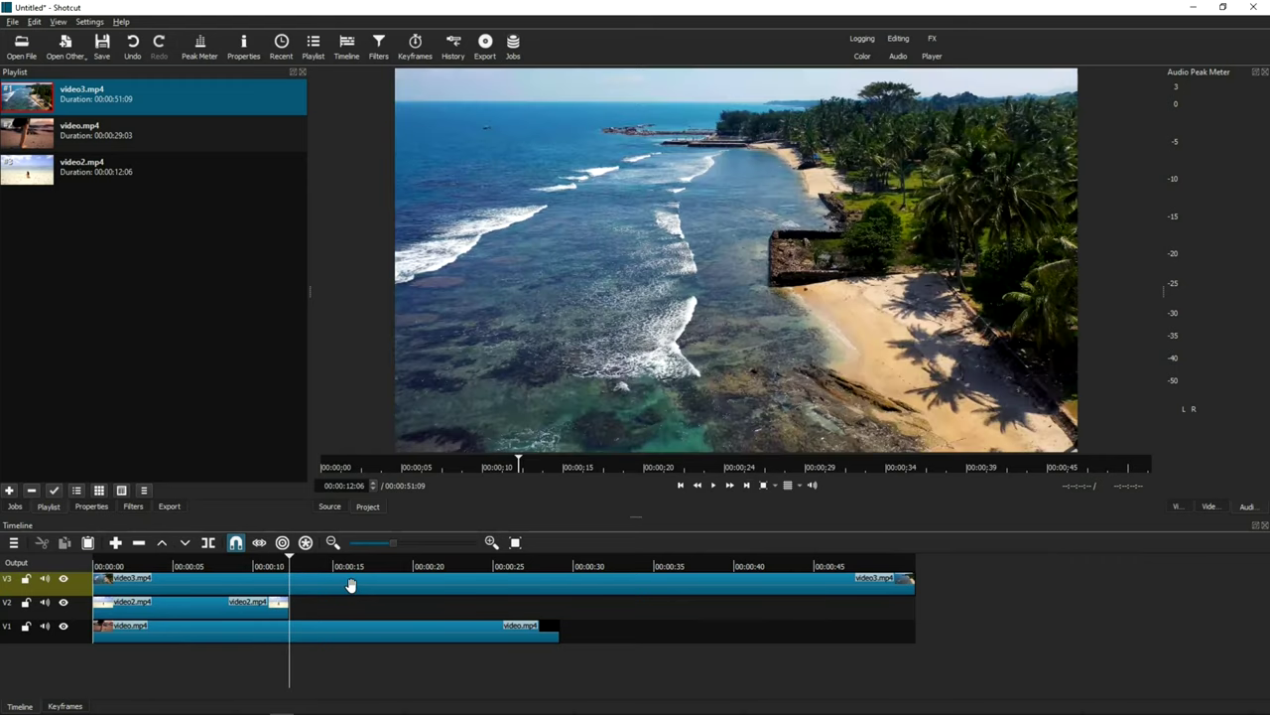
{"action": "left_click", "coordinate": [350, 584]}
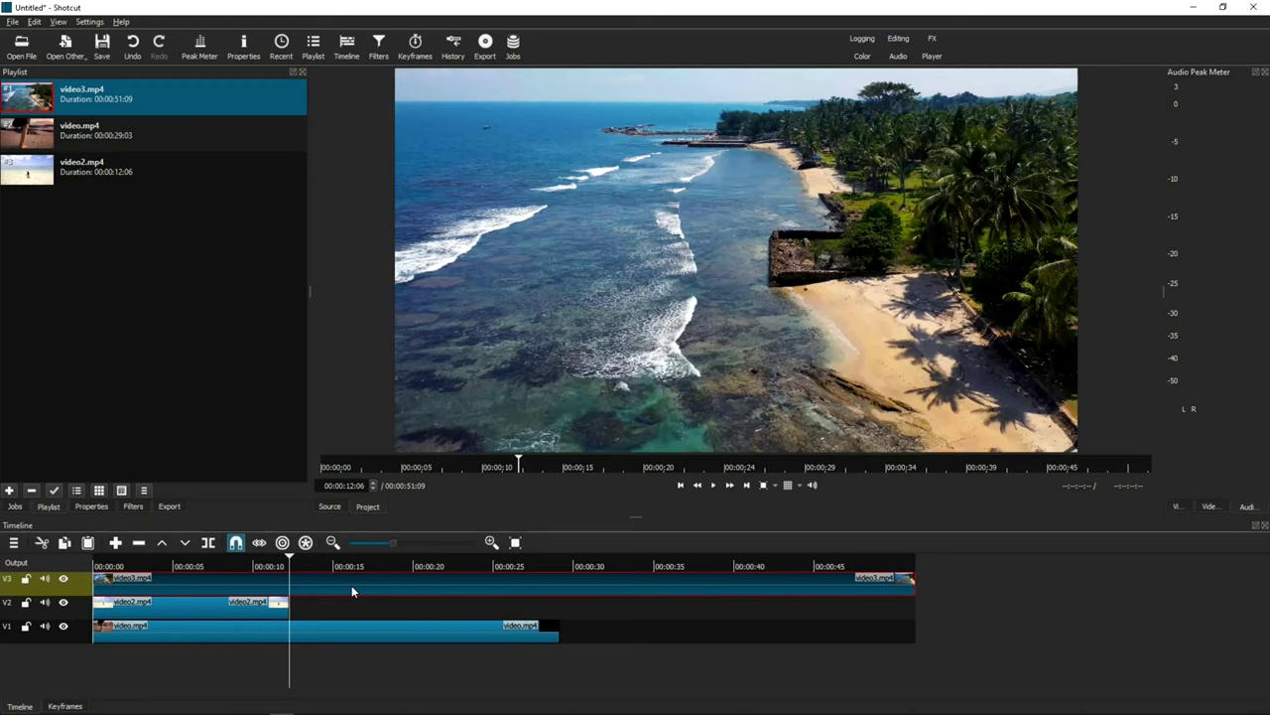
{"action": "key", "text": "s"}
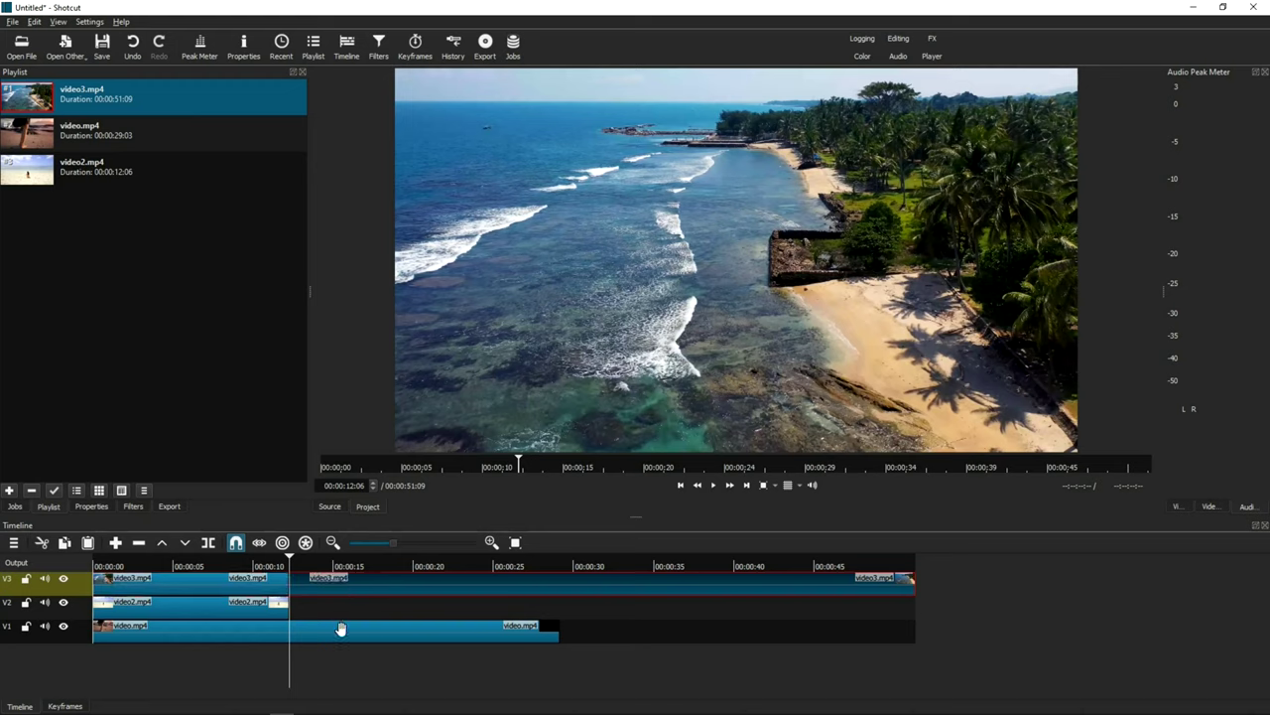
{"action": "left_click", "coordinate": [340, 628]}
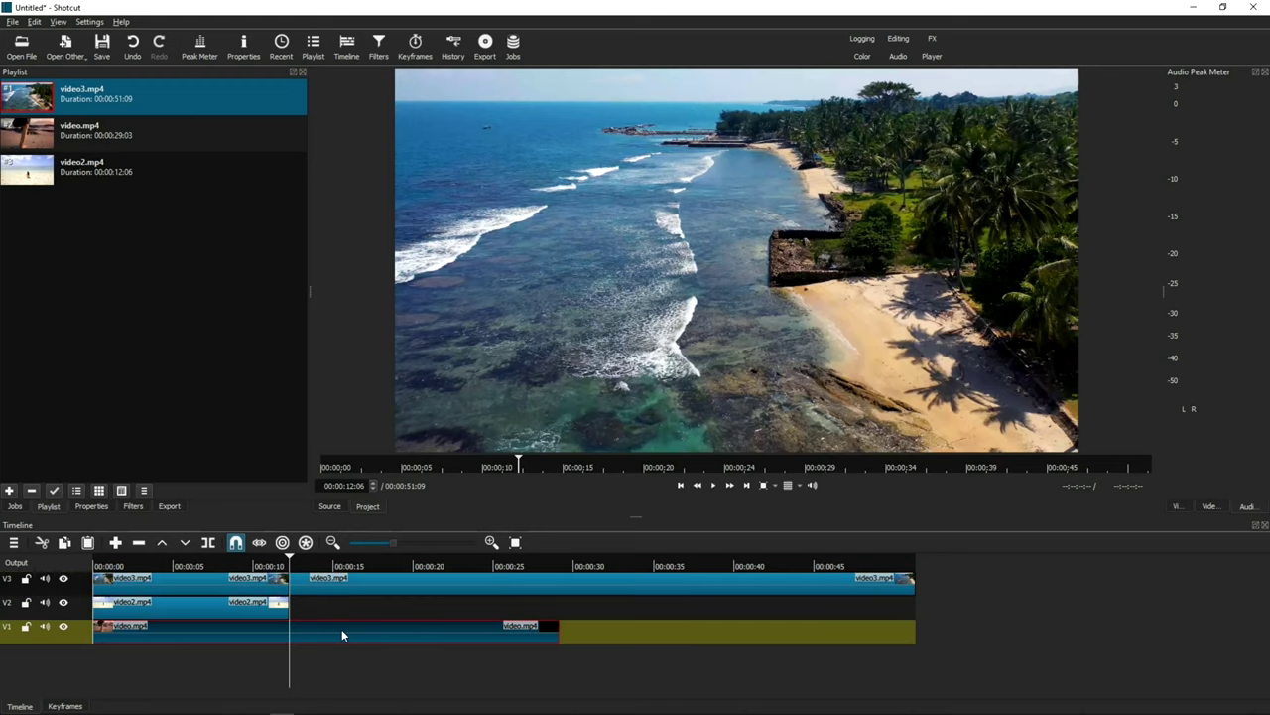
{"action": "key", "text": "s"}
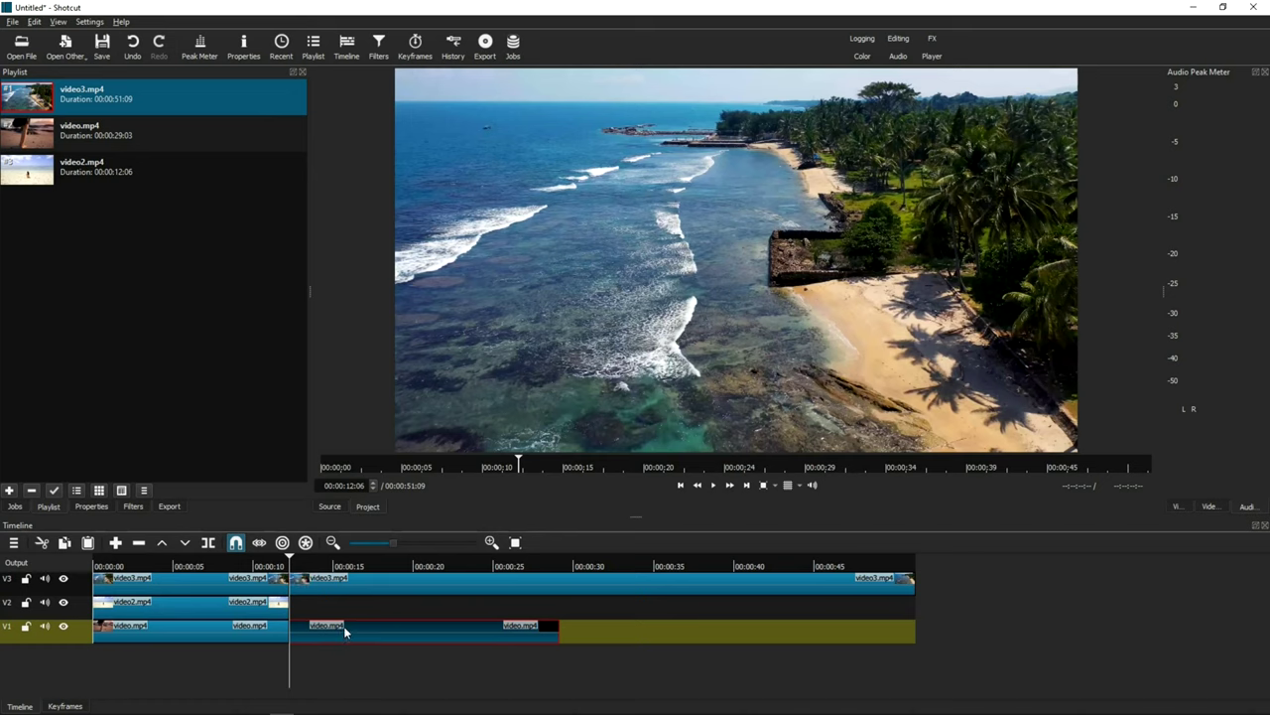
{"action": "key", "text": "Delete"}
{"action": "left_click", "coordinate": [366, 587]}
{"action": "key", "text": "Delete"}
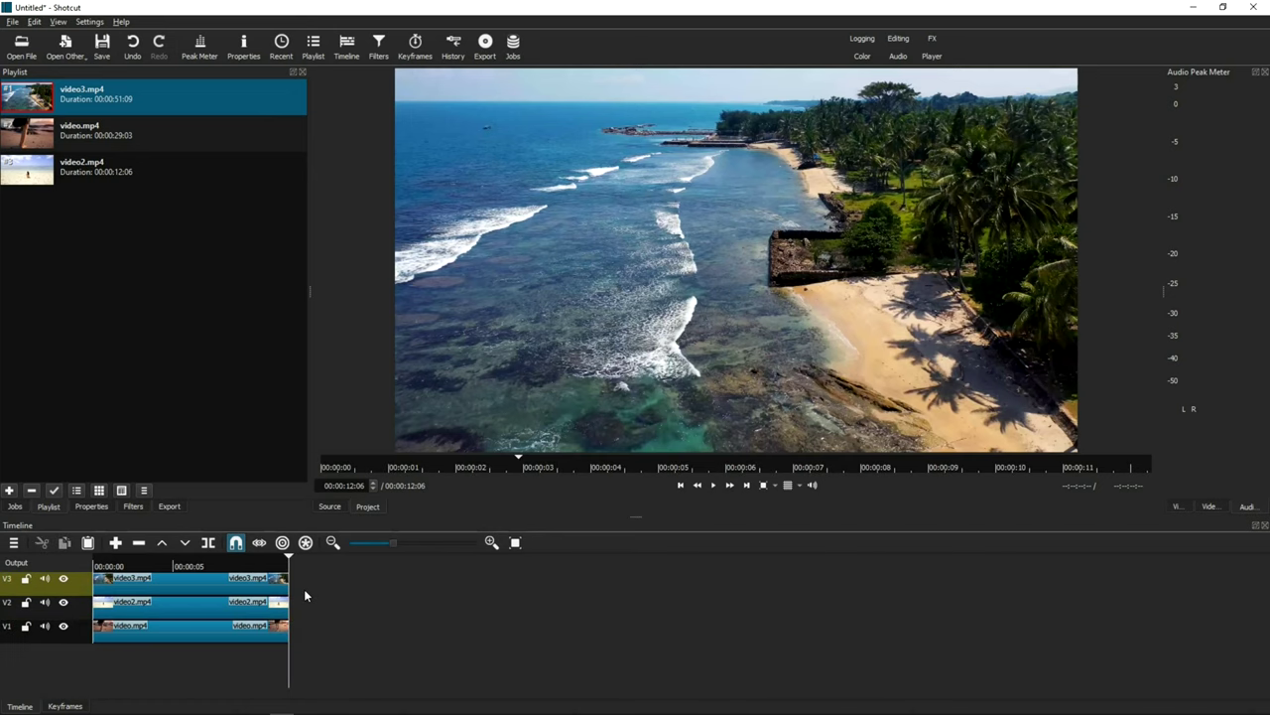
Zoom the timeline and scrub and play the stacked clips to check them.
{"action": "left_click", "coordinate": [423, 543]}
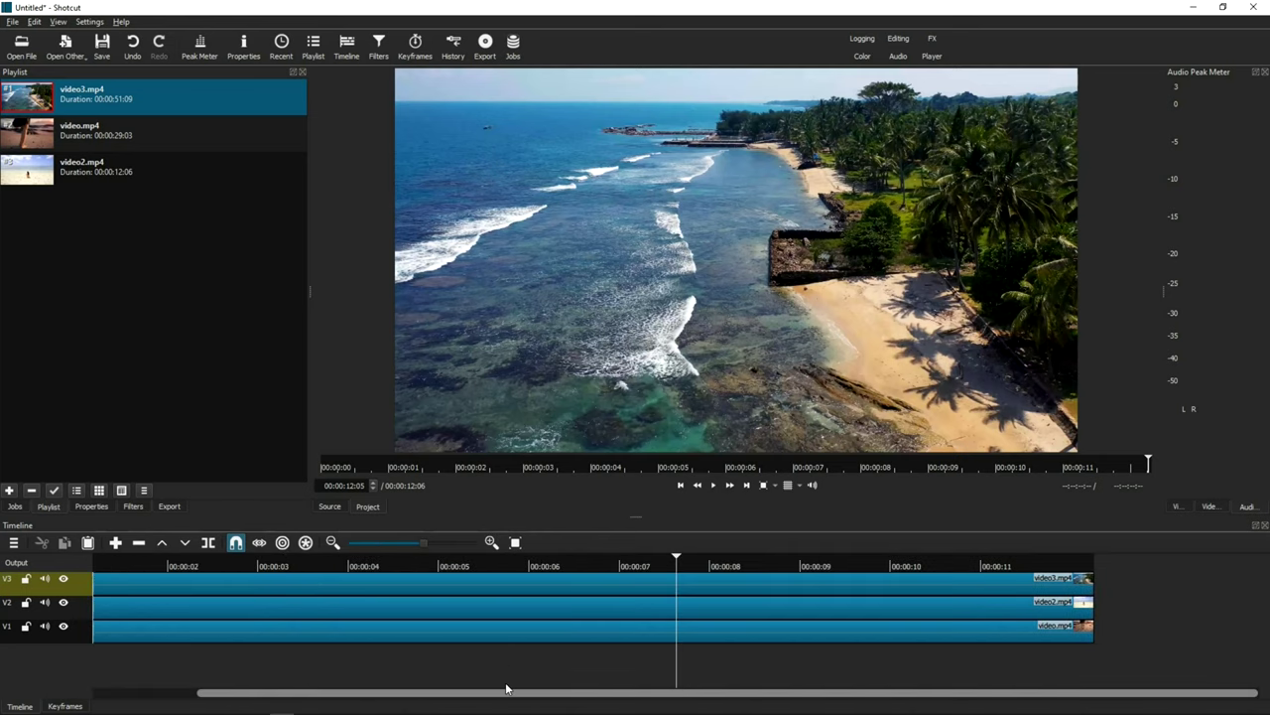
{"action": "left_click_drag", "start_coordinate": [506, 688], "coordinate": [312, 695]}
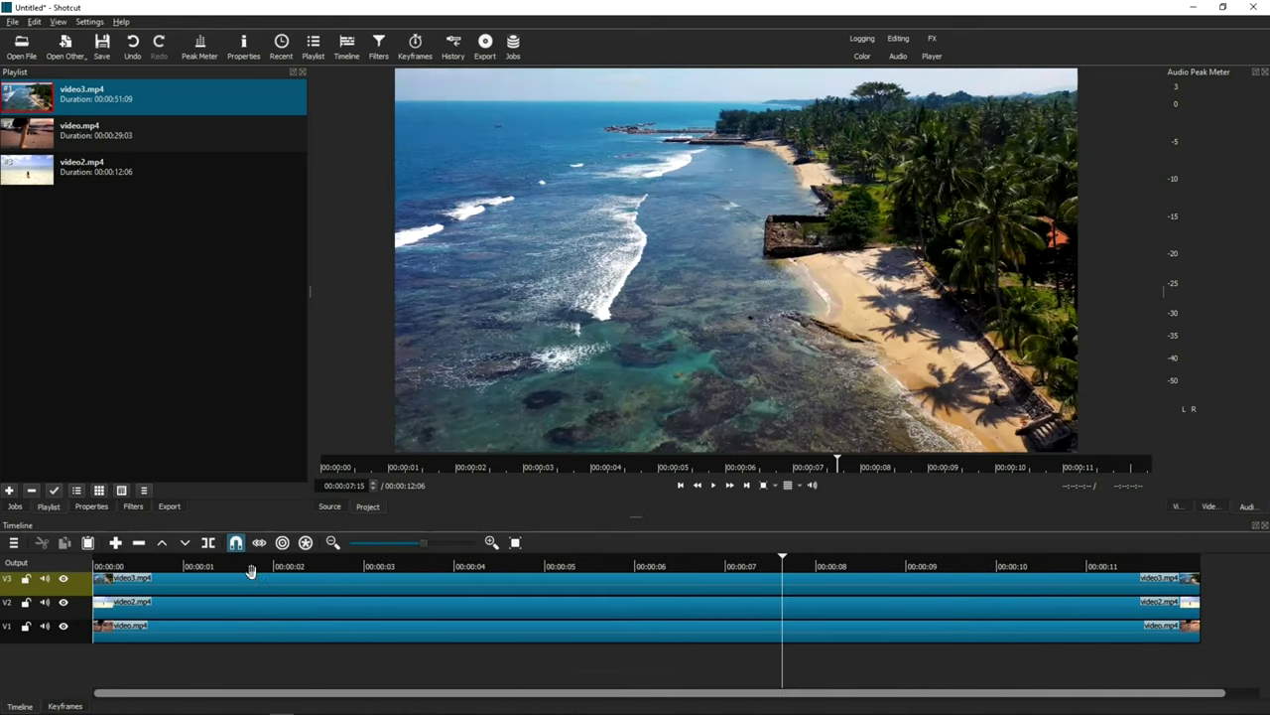
{"action": "left_click", "coordinate": [243, 570]}
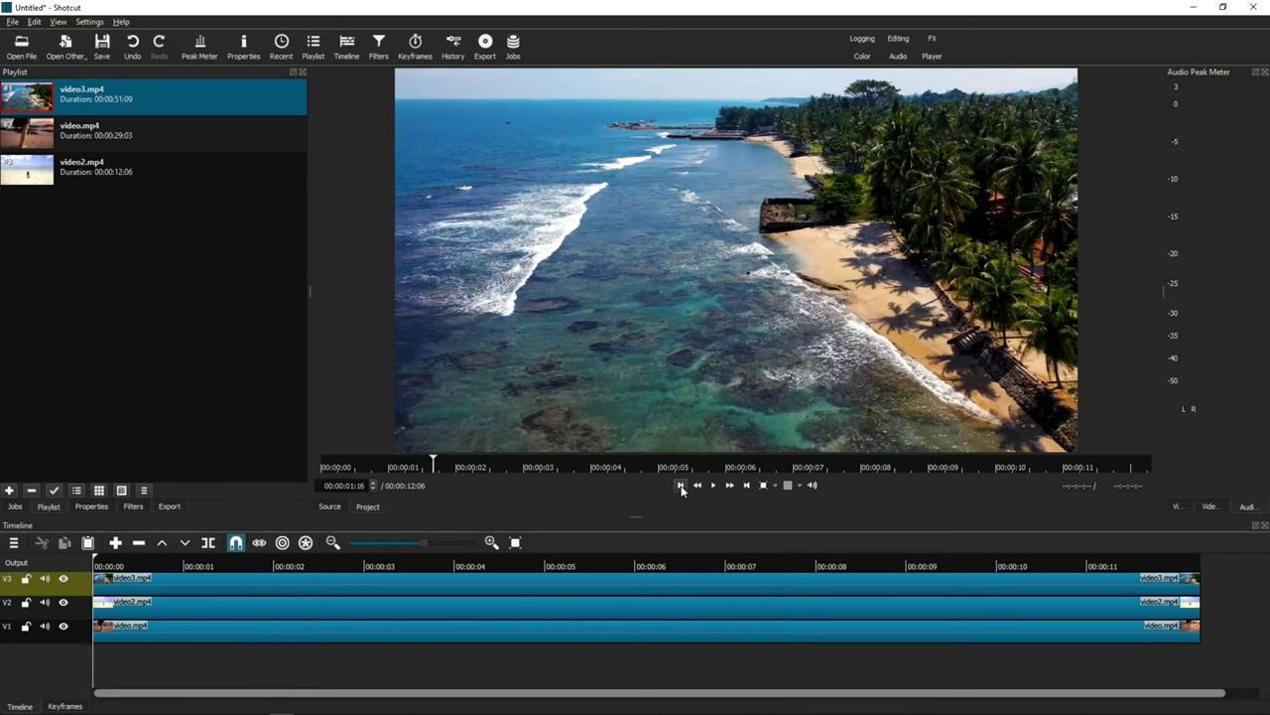
{"action": "key", "text": "Page_Down"}
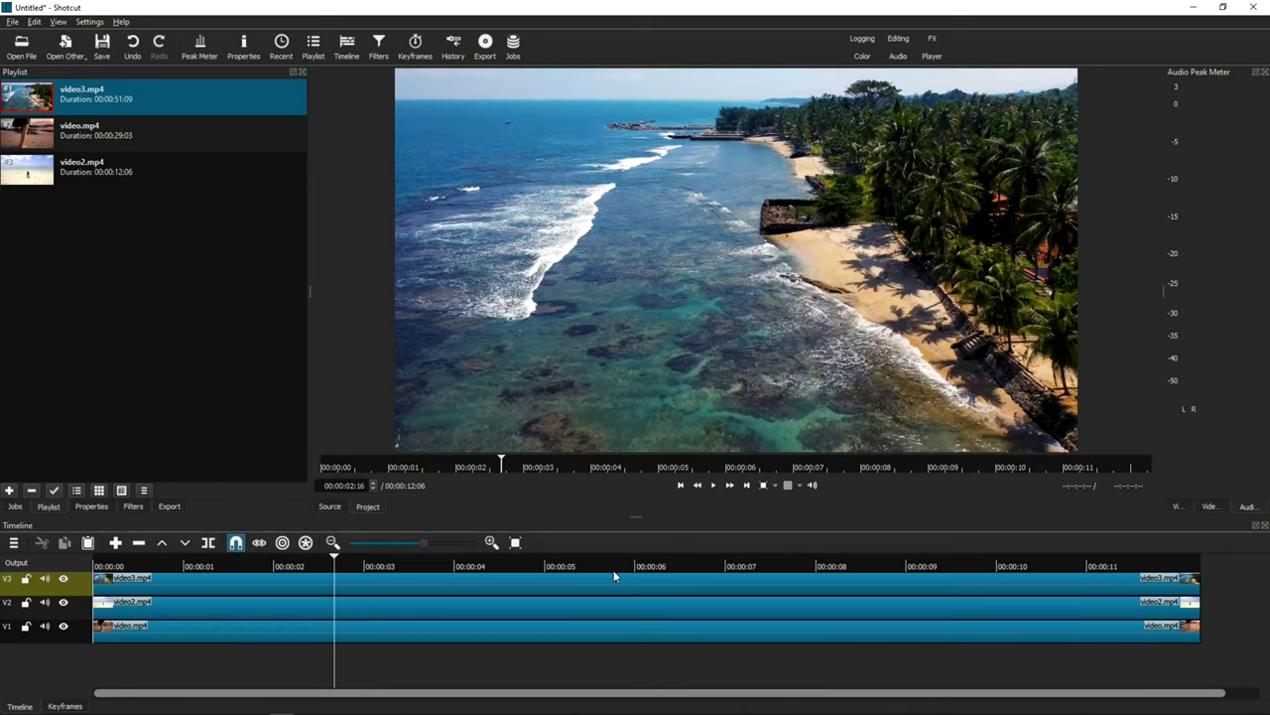
{"action": "left_click", "coordinate": [715, 485]}
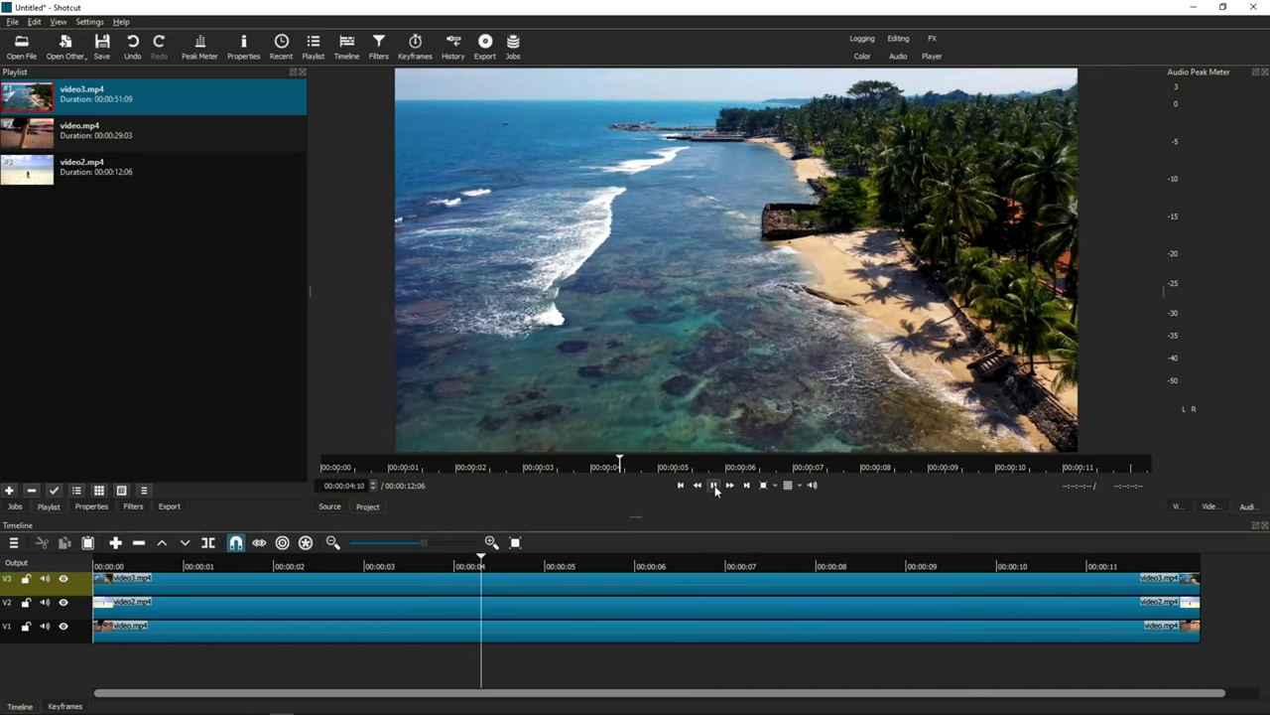
{"action": "left_click", "coordinate": [715, 486]}
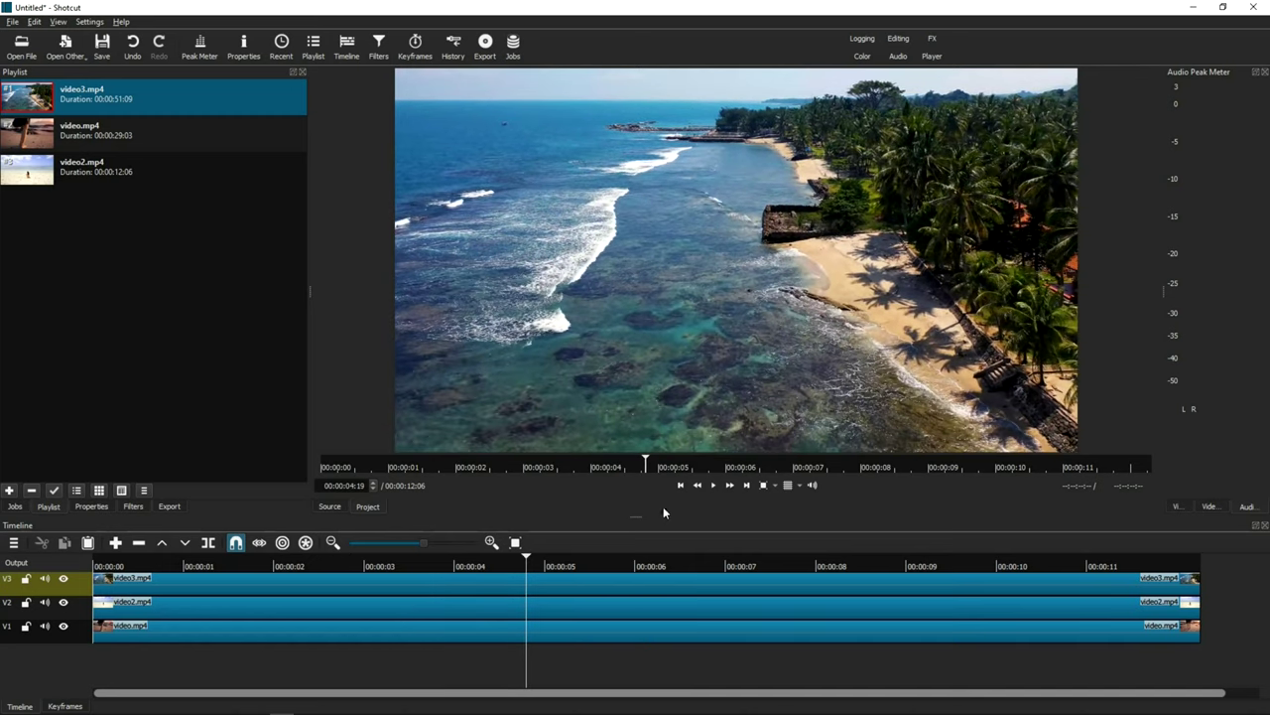
{"action": "key", "text": "Right"}
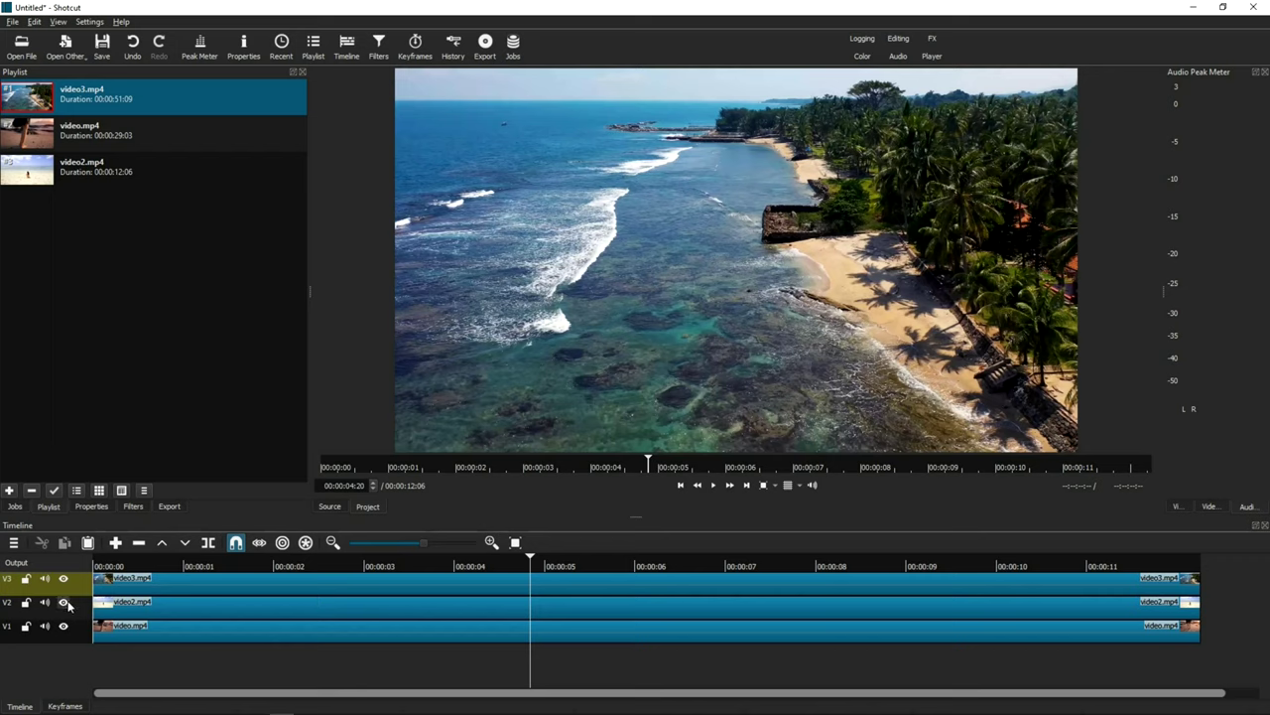
Hide the bottom V1 video track.
{"action": "left_click", "coordinate": [315, 580]}
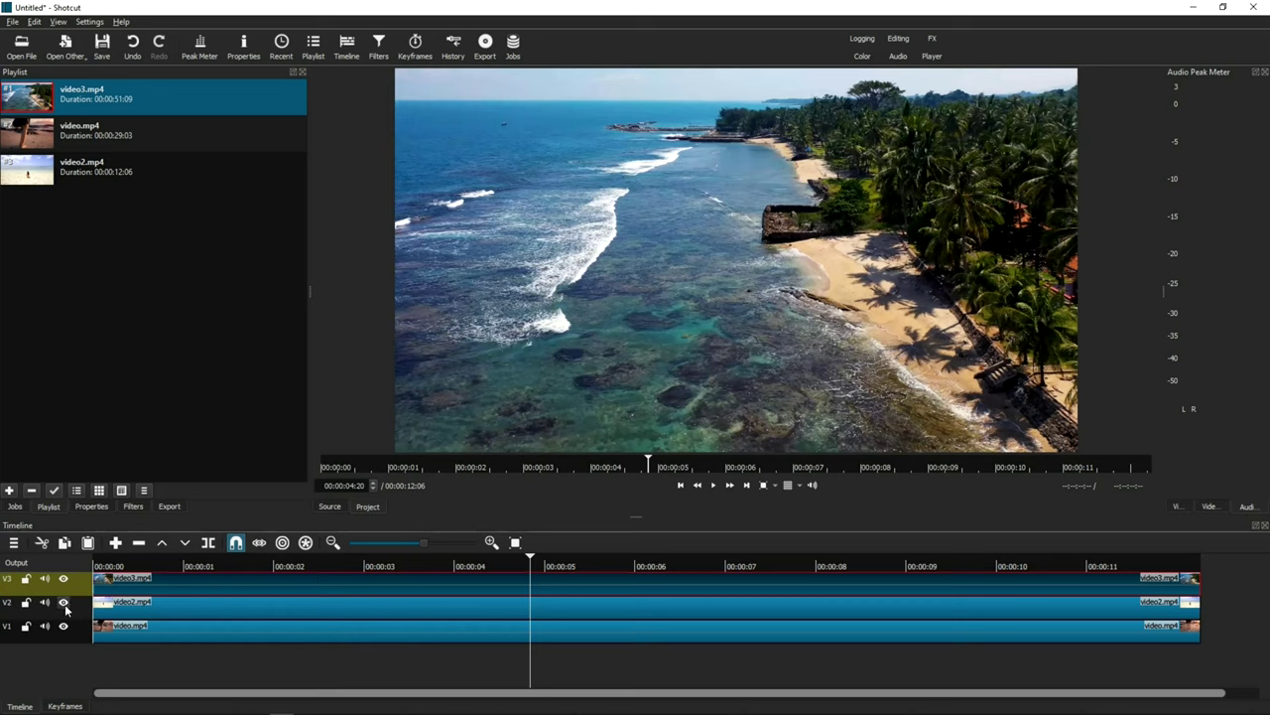
{"action": "left_click", "coordinate": [217, 609]}
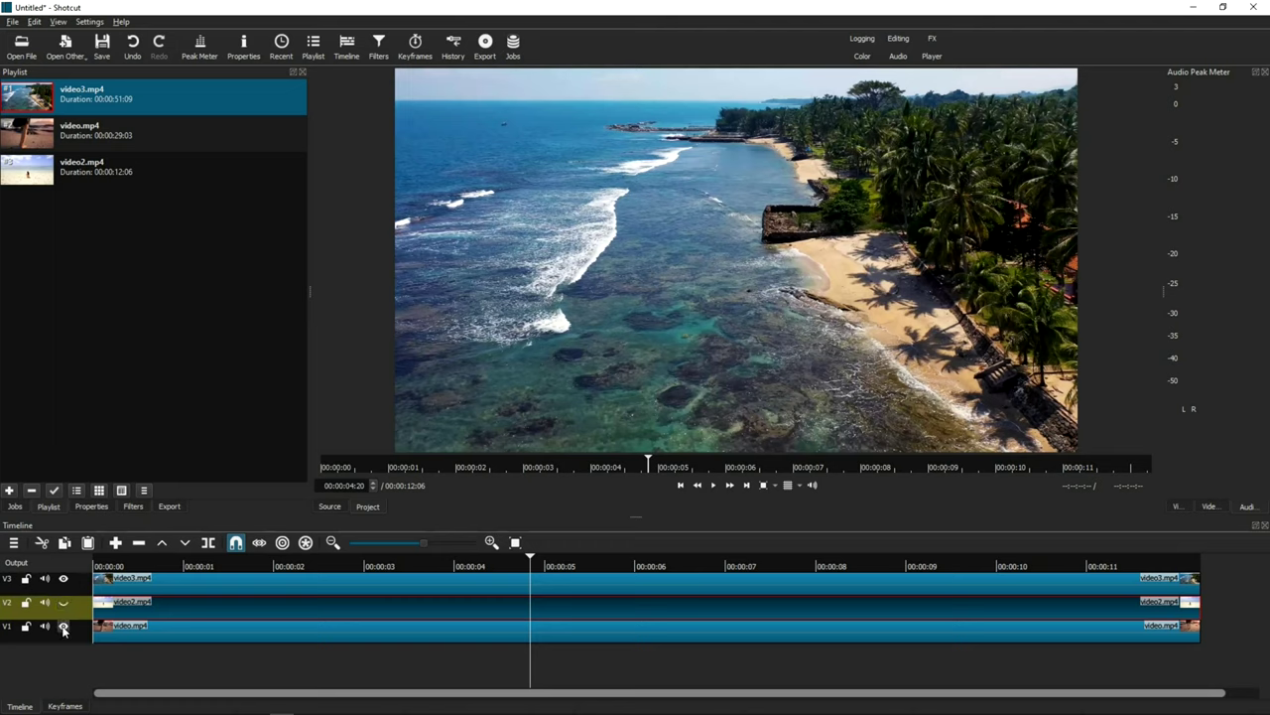
{"action": "left_click", "coordinate": [164, 633]}
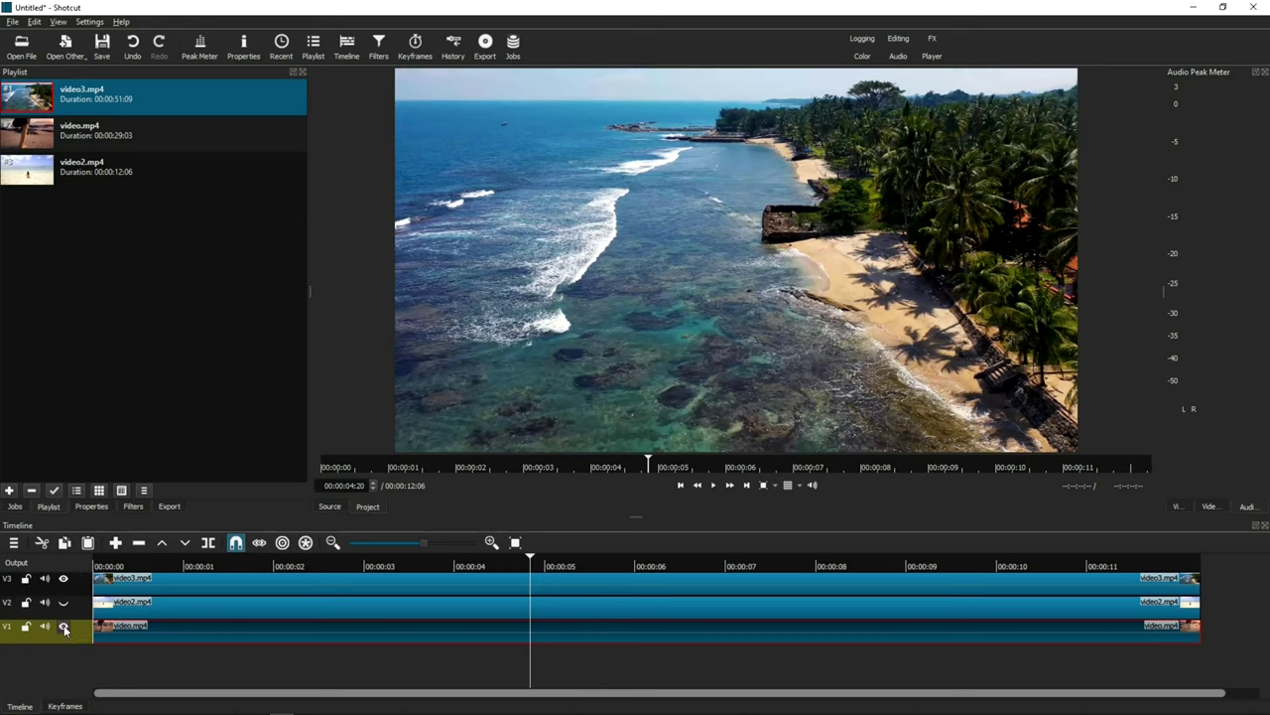
{"action": "left_click", "coordinate": [64, 627]}
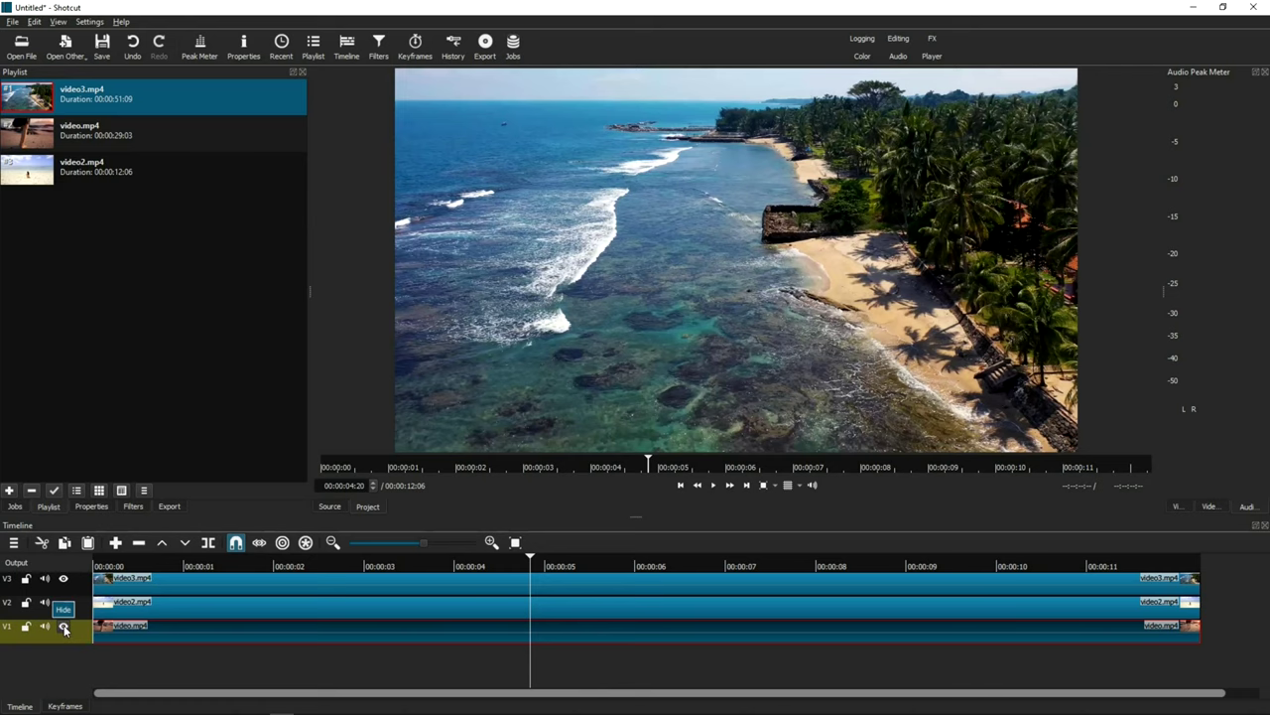
Play the timeline from the start, then select the top video3 clip.
{"action": "left_click", "coordinate": [344, 565]}
{"action": "left_click", "coordinate": [679, 484]}
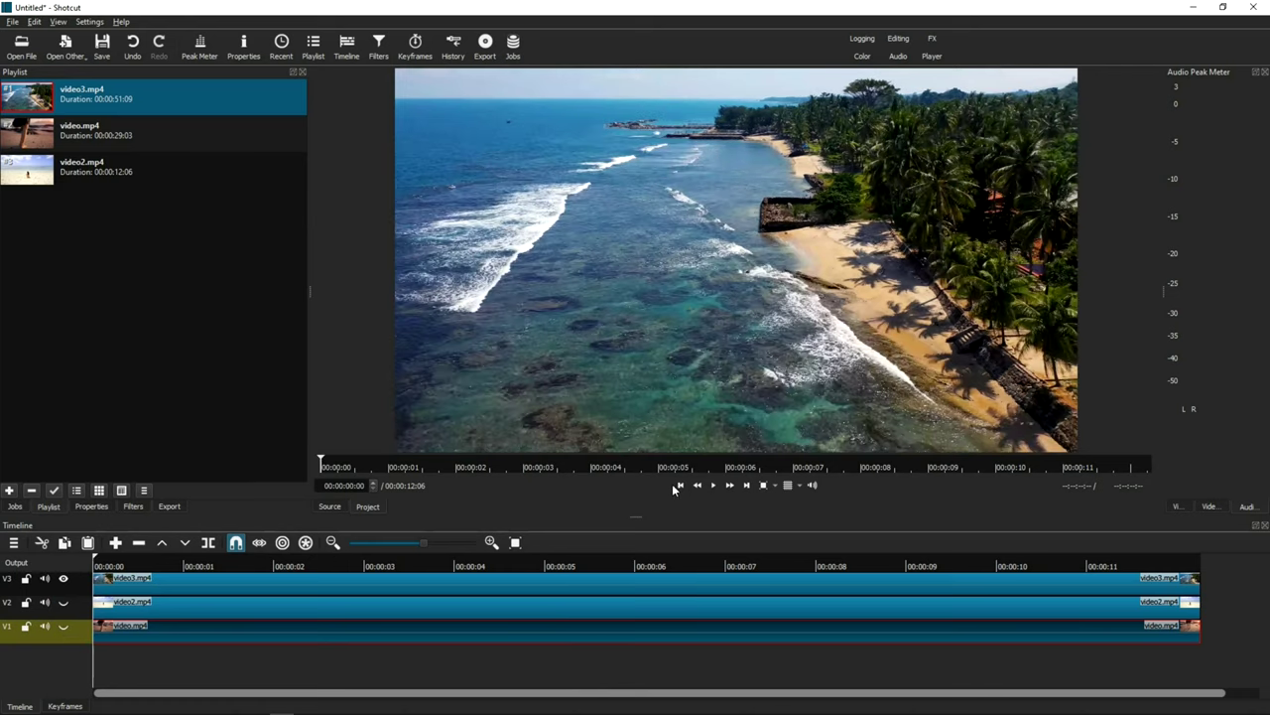
{"action": "left_click", "coordinate": [717, 486]}
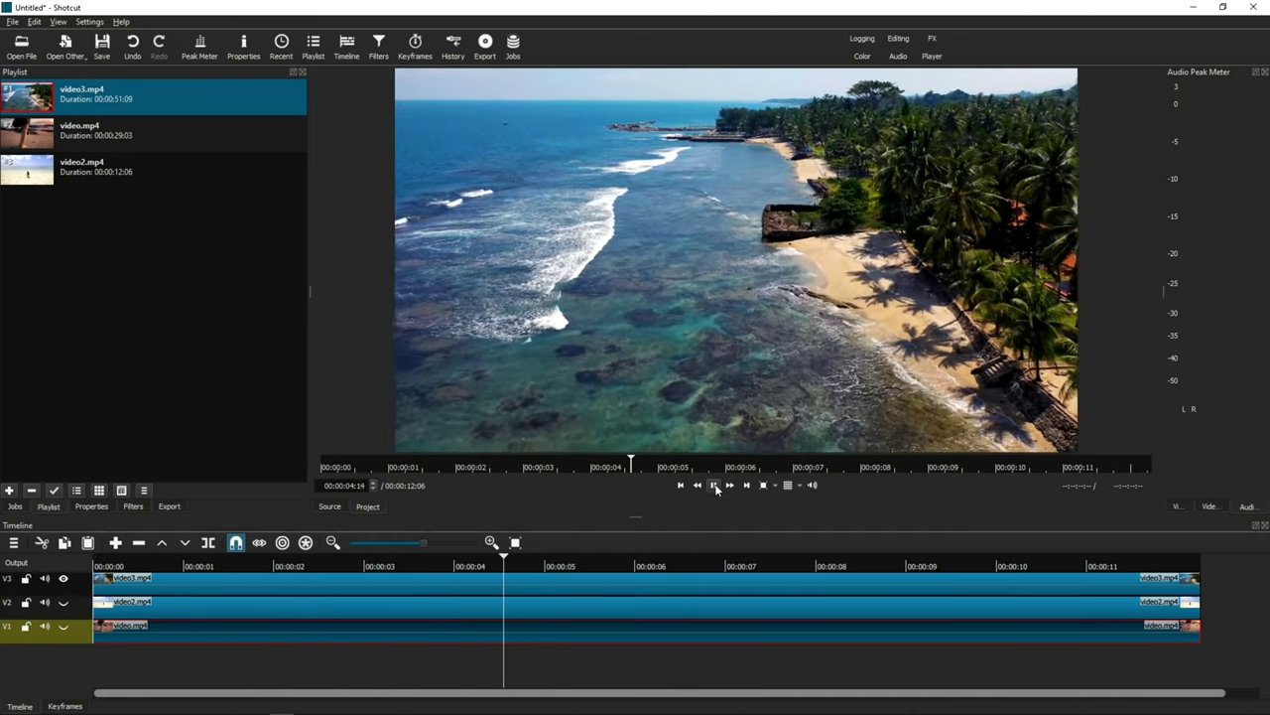
{"action": "left_click", "coordinate": [714, 485]}
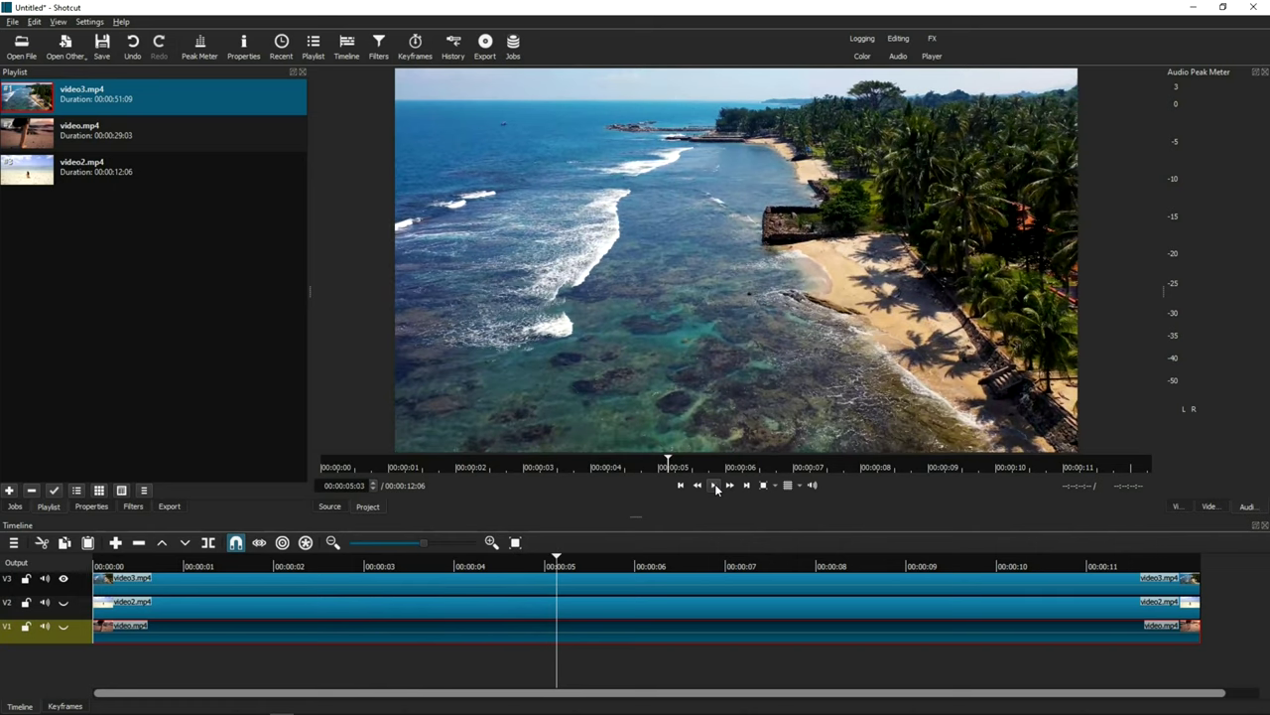
{"action": "left_click", "coordinate": [420, 580]}
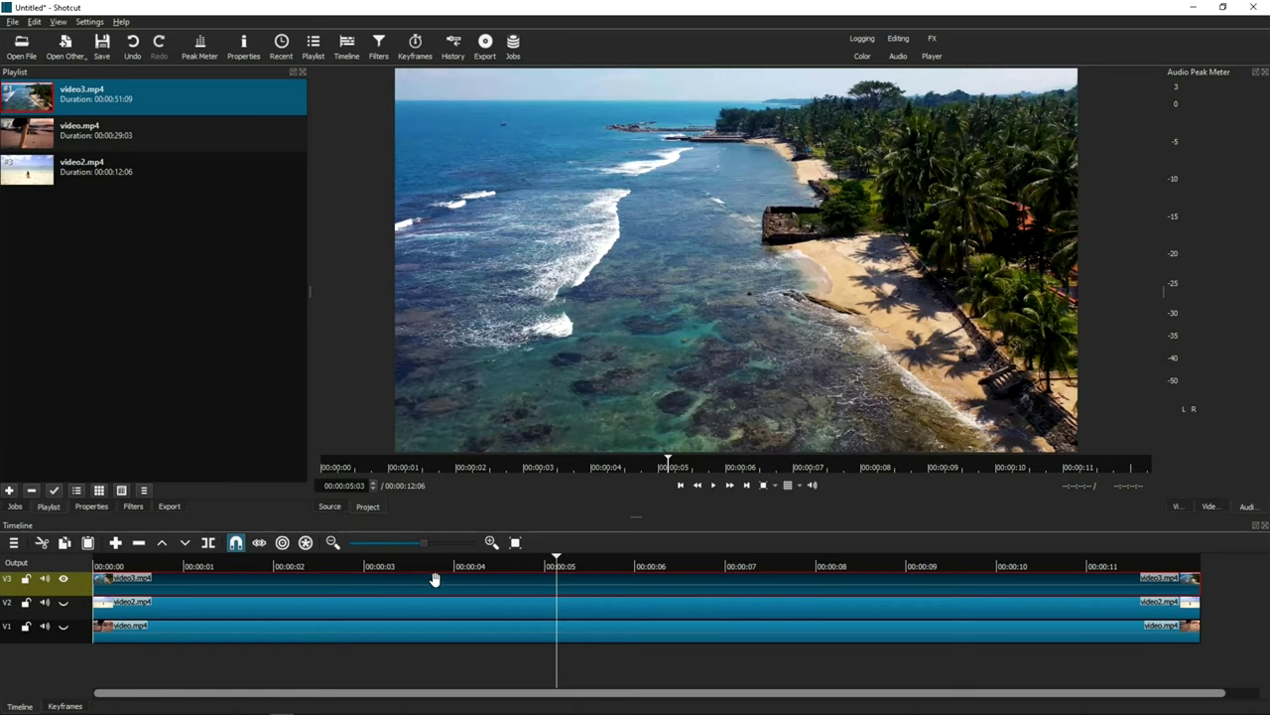
Search the filters for 'mask' and add Mask: Simple Shape to video3.mp4.
{"action": "left_click", "coordinate": [131, 505]}
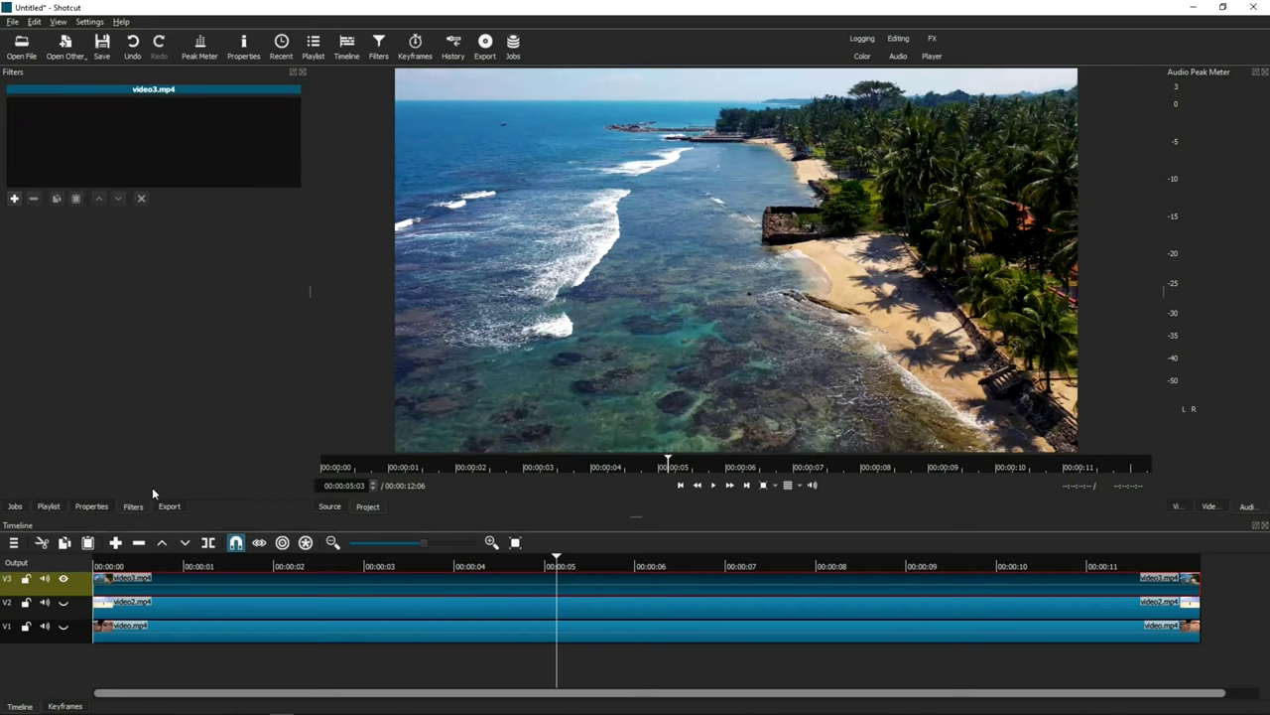
{"action": "left_click", "coordinate": [14, 198]}
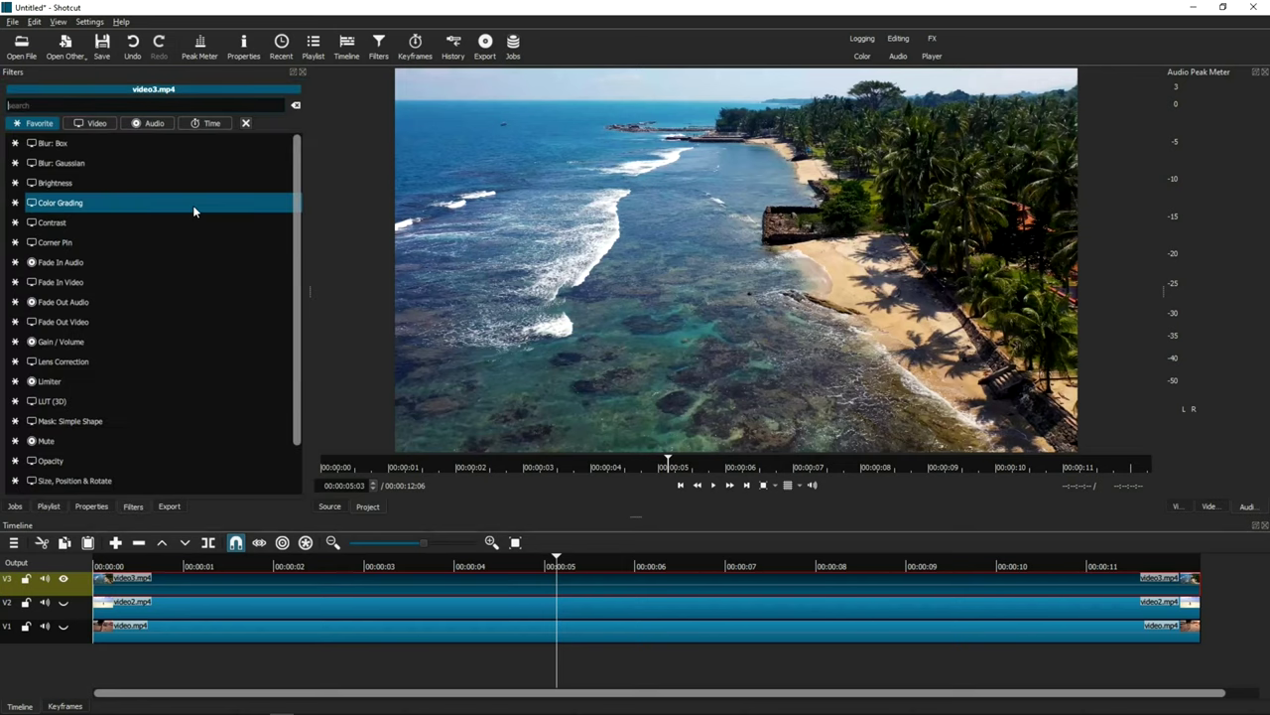
{"action": "type", "text": "mask"}
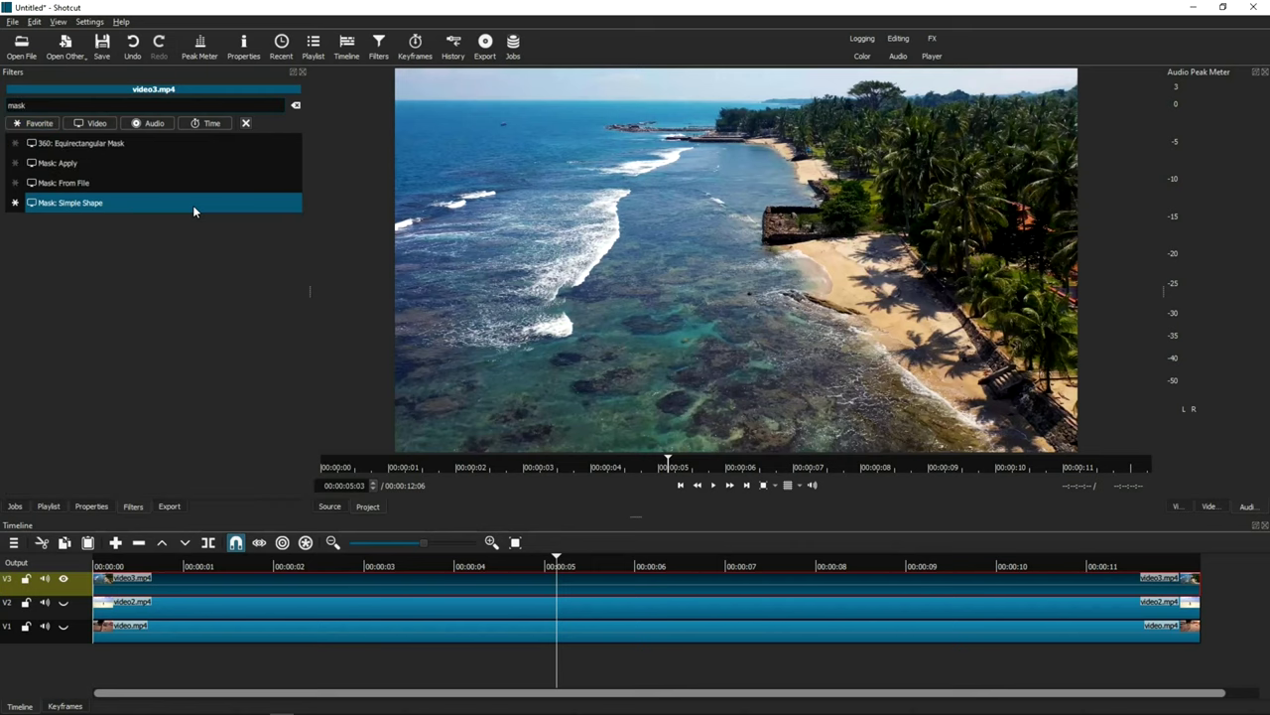
{"action": "left_click", "coordinate": [151, 209]}
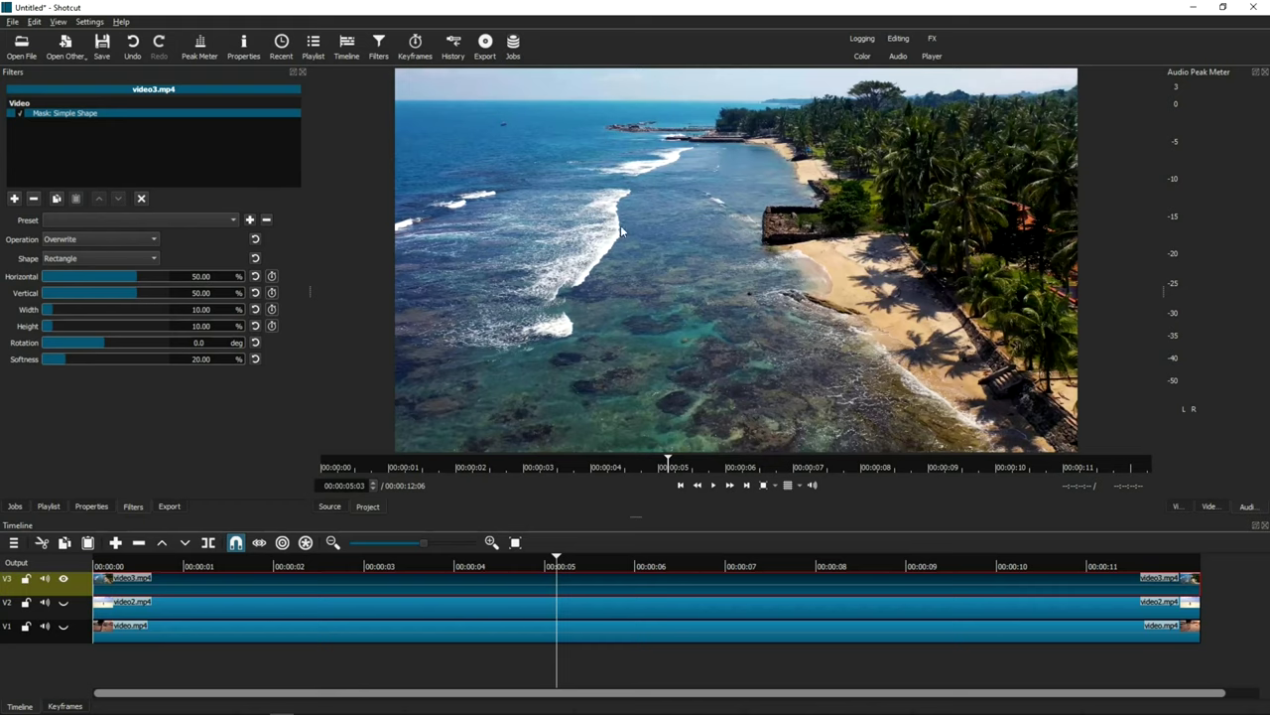
Unhide the V2 track, play the masked preview, then return to the start.
{"action": "left_click", "coordinate": [63, 603]}
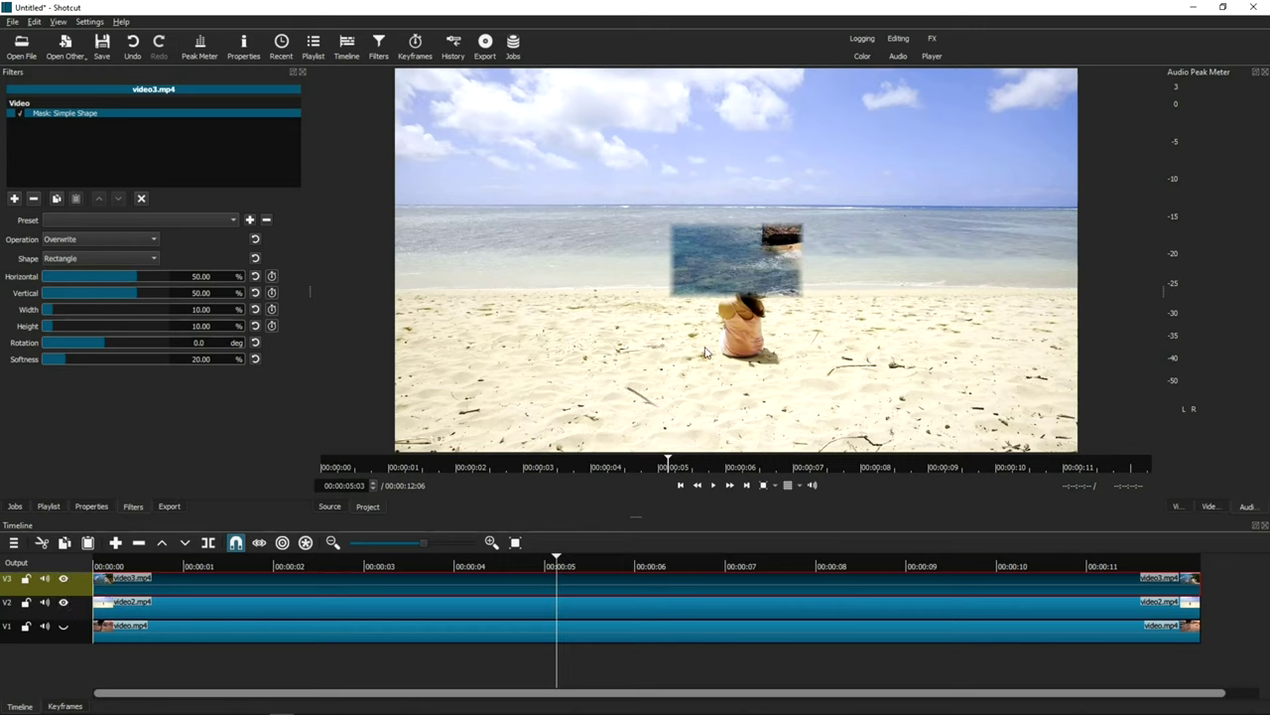
{"action": "left_click", "coordinate": [713, 485]}
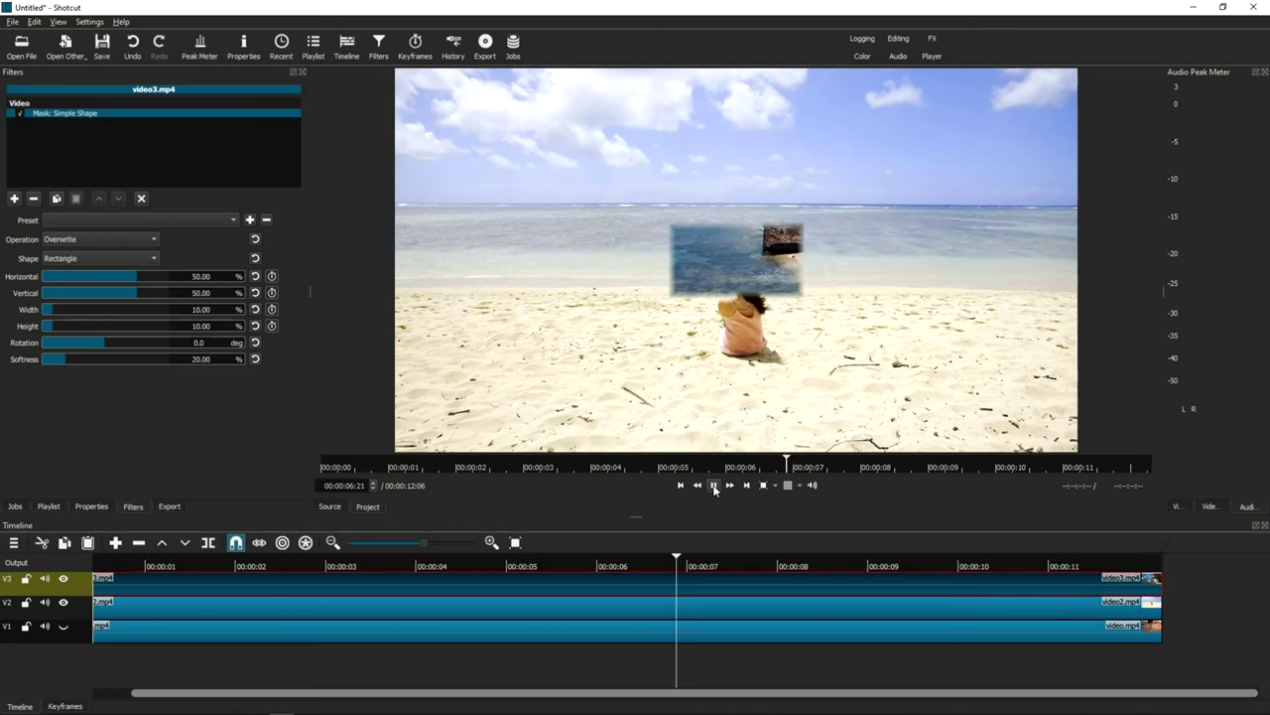
{"action": "left_click", "coordinate": [713, 485]}
{"action": "left_click", "coordinate": [680, 485]}
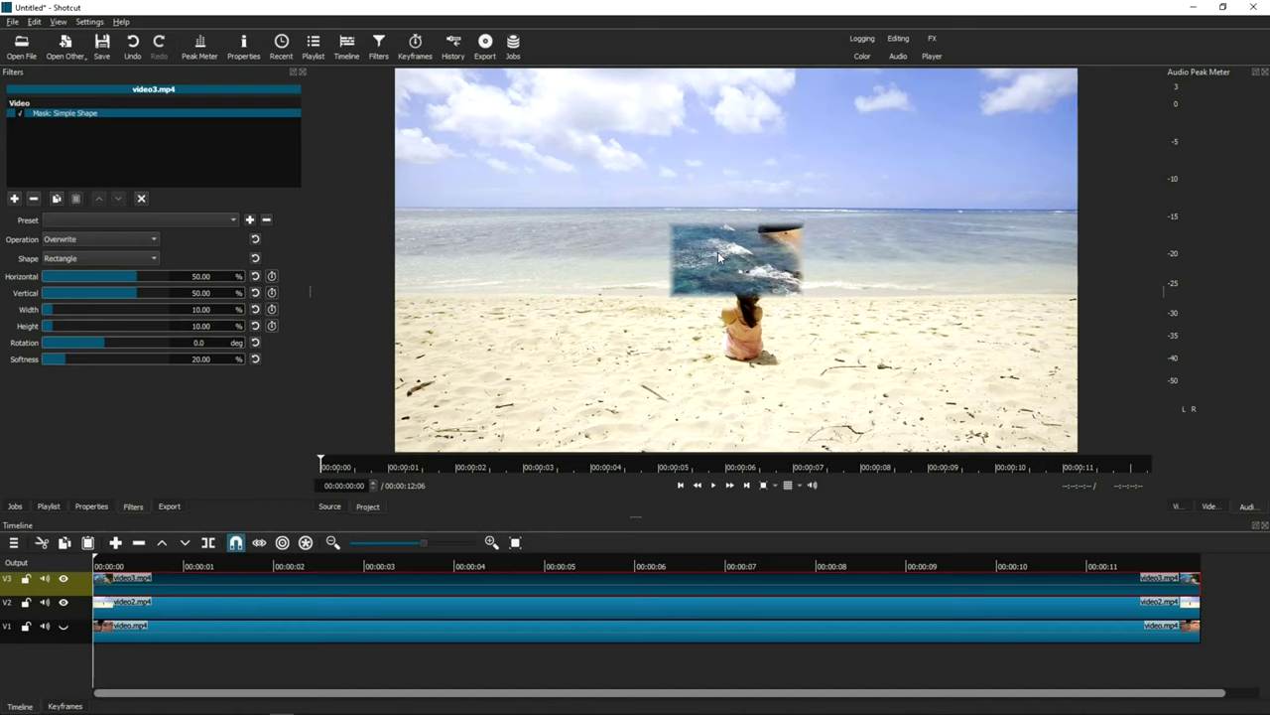
Turn on the preview guide grid and set it to 3x3 Grid.
{"action": "left_click", "coordinate": [789, 486]}
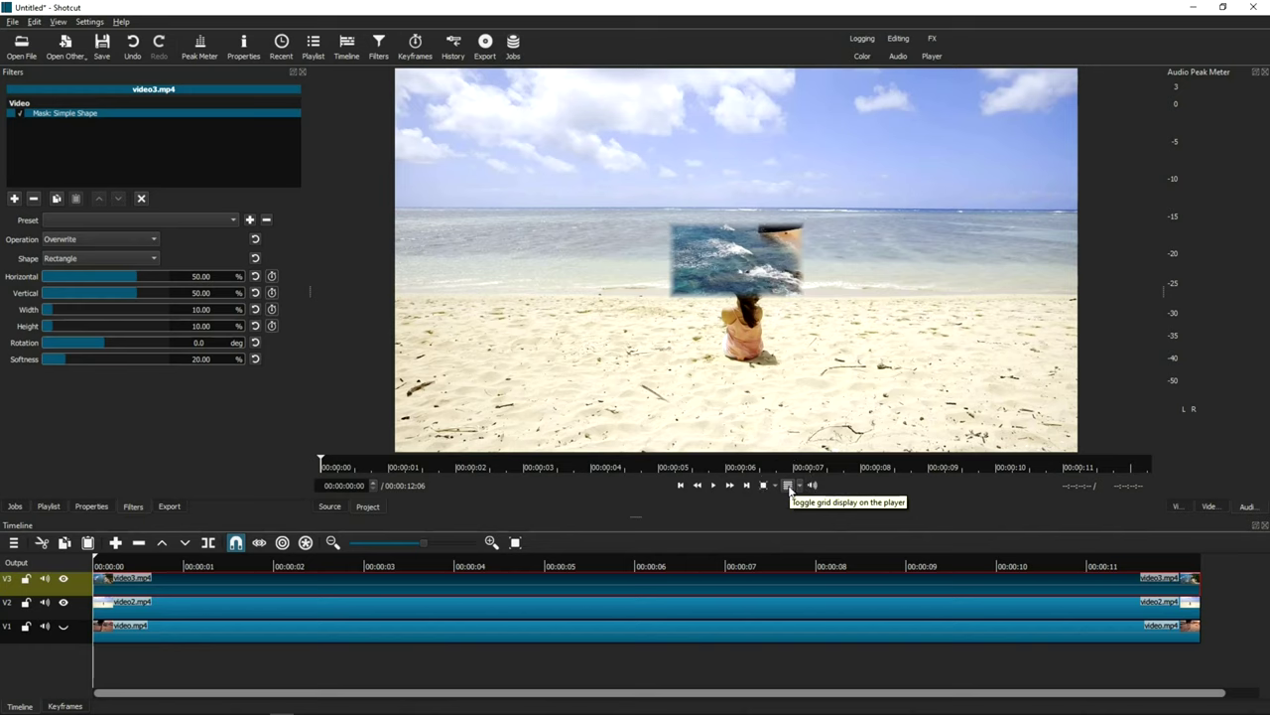
{"action": "left_click", "coordinate": [789, 487]}
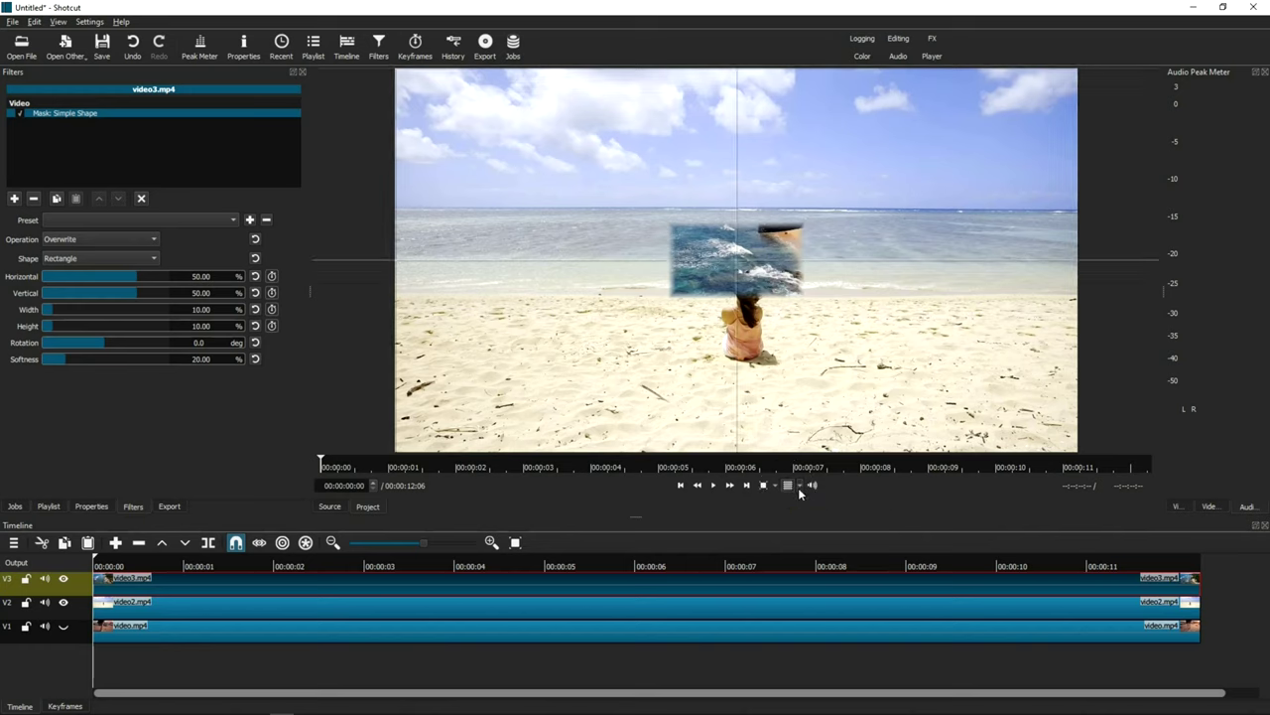
{"action": "left_click", "coordinate": [800, 486]}
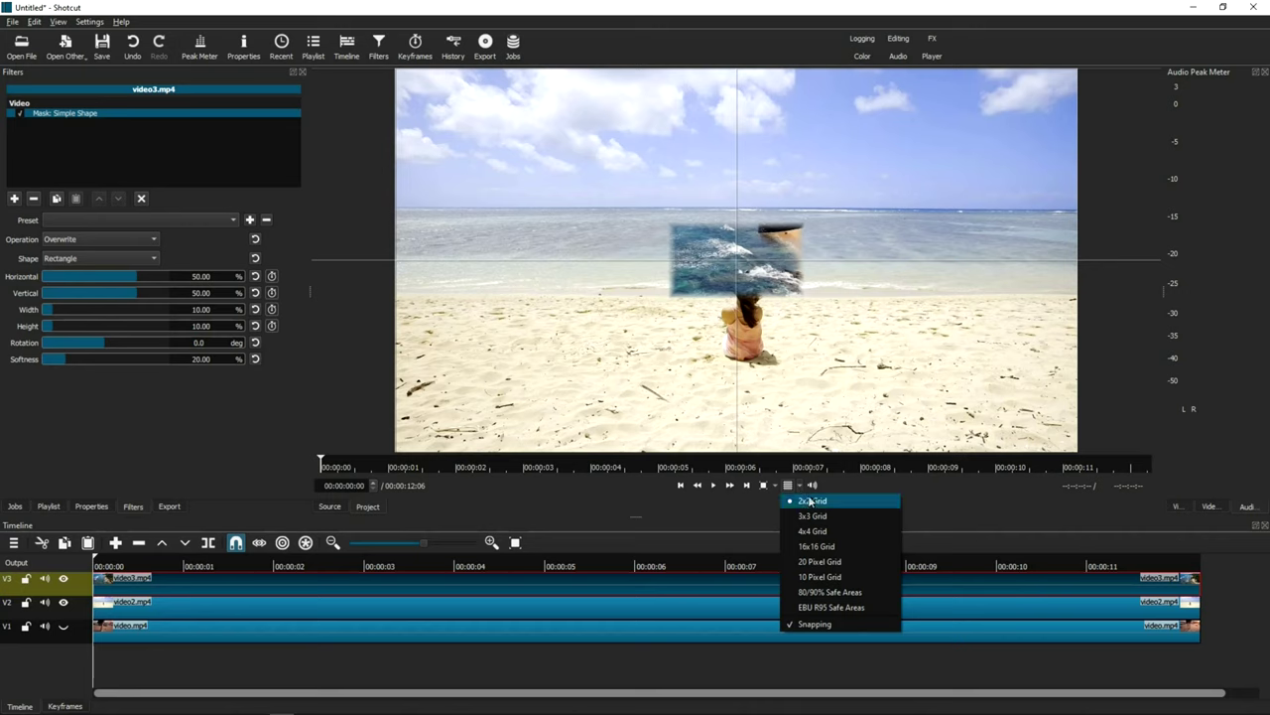
{"action": "left_click", "coordinate": [815, 516]}
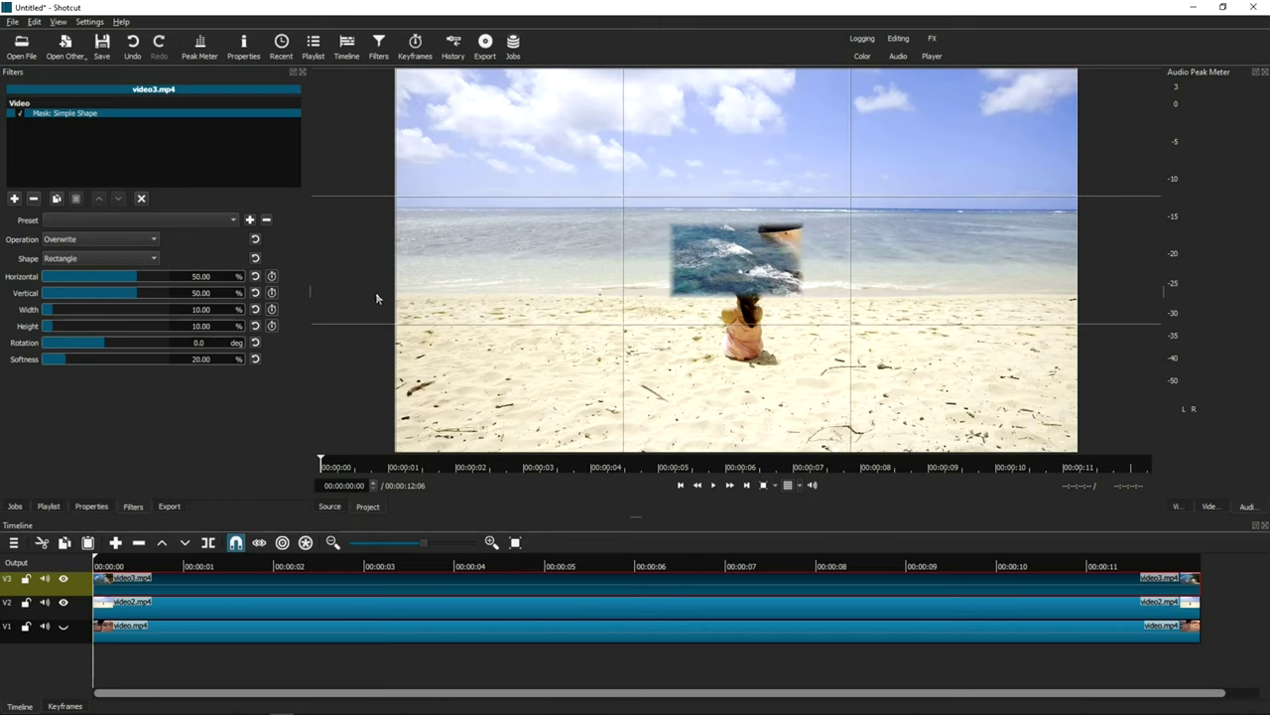
Set the mask softness to 0% and move it left to 16.32% horizontal.
{"action": "left_click", "coordinate": [59, 367]}
{"action": "left_click_drag", "start_coordinate": [63, 362], "coordinate": [37, 363]}
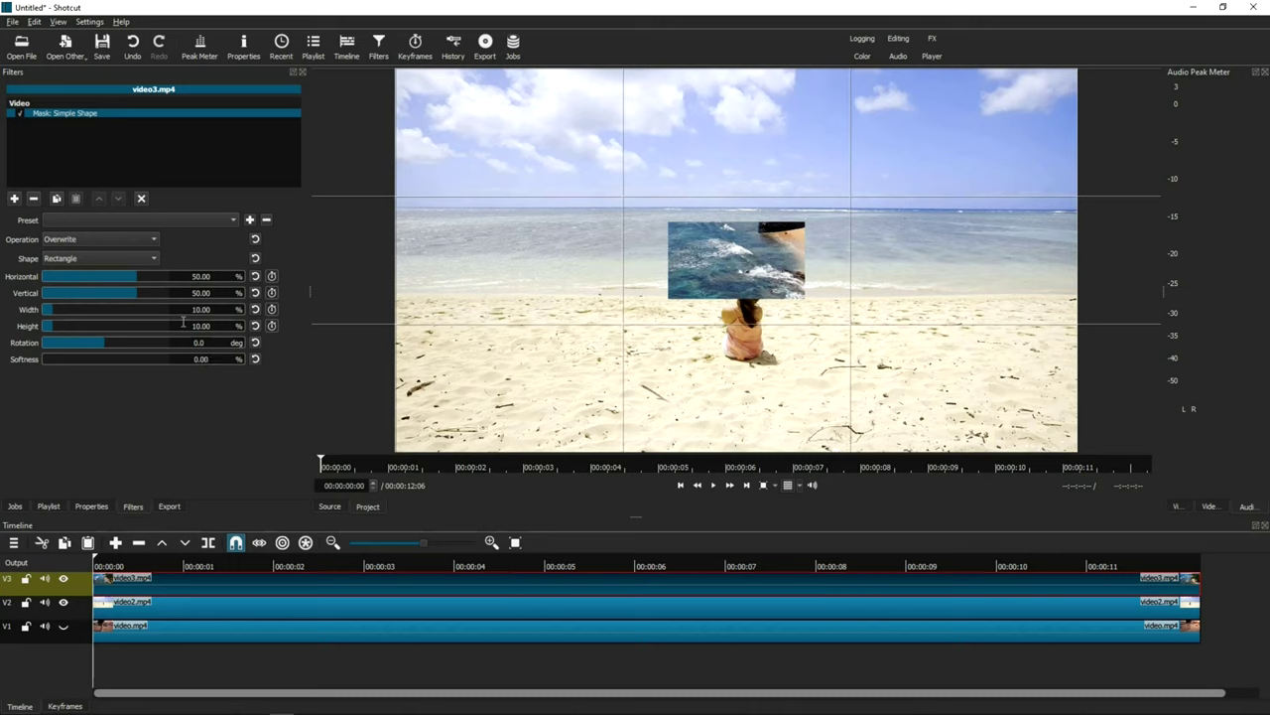
{"action": "left_click_drag", "start_coordinate": [135, 276], "coordinate": [117, 278]}
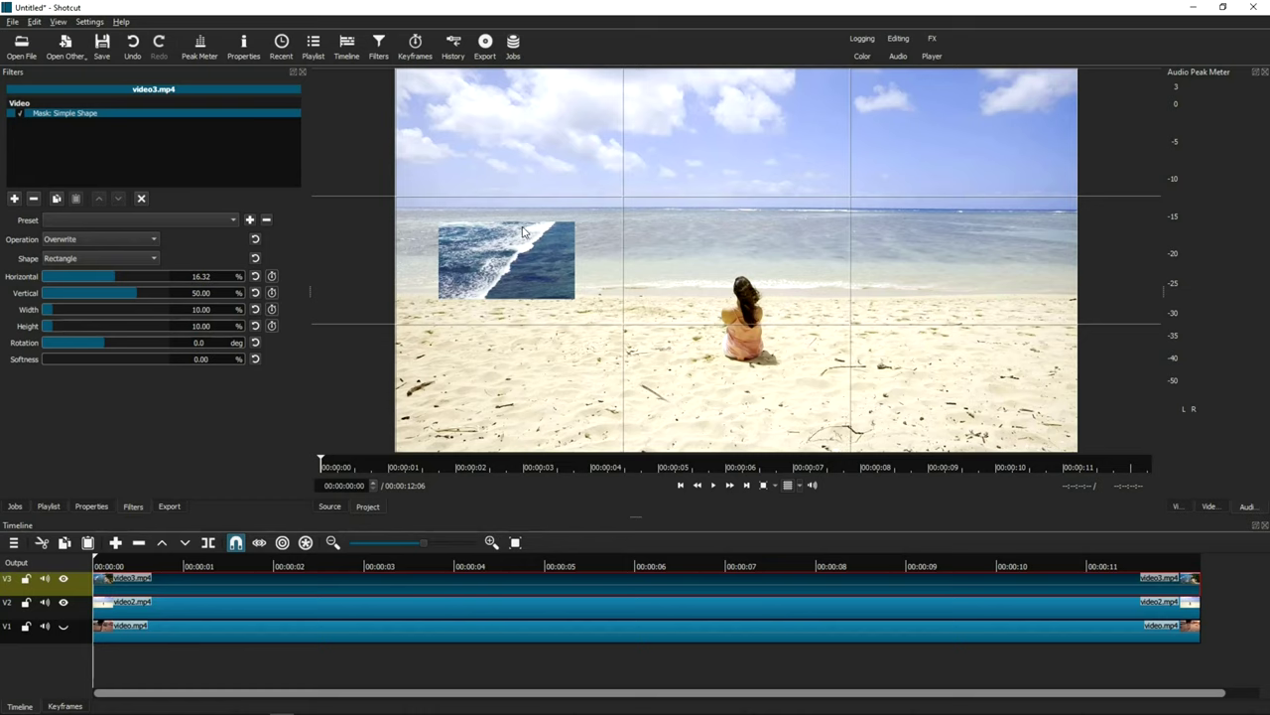
{"action": "left_click", "coordinate": [512, 74]}
Stretch the video3.mp4 mask to 50% height, entering 50 in the Height field.
{"action": "left_click_drag", "start_coordinate": [53, 330], "coordinate": [133, 328]}
{"action": "left_click", "coordinate": [255, 325]}
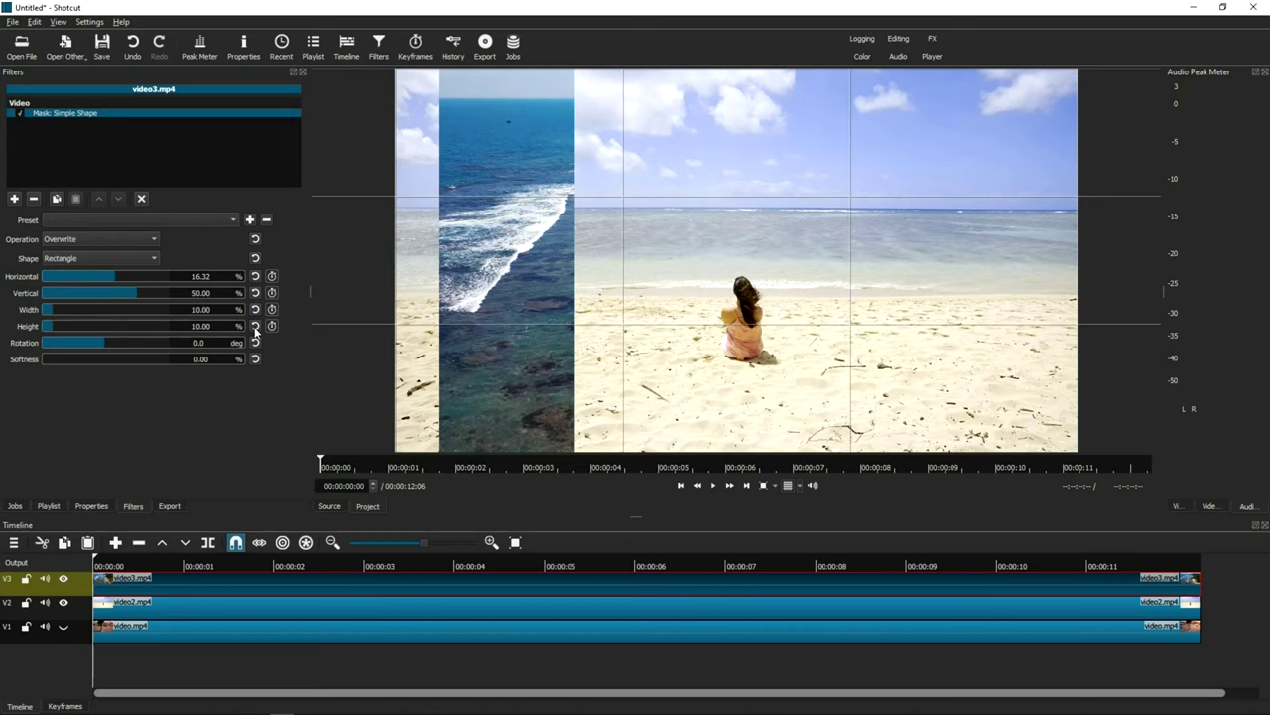
{"action": "left_click_drag", "start_coordinate": [58, 330], "coordinate": [100, 328]}
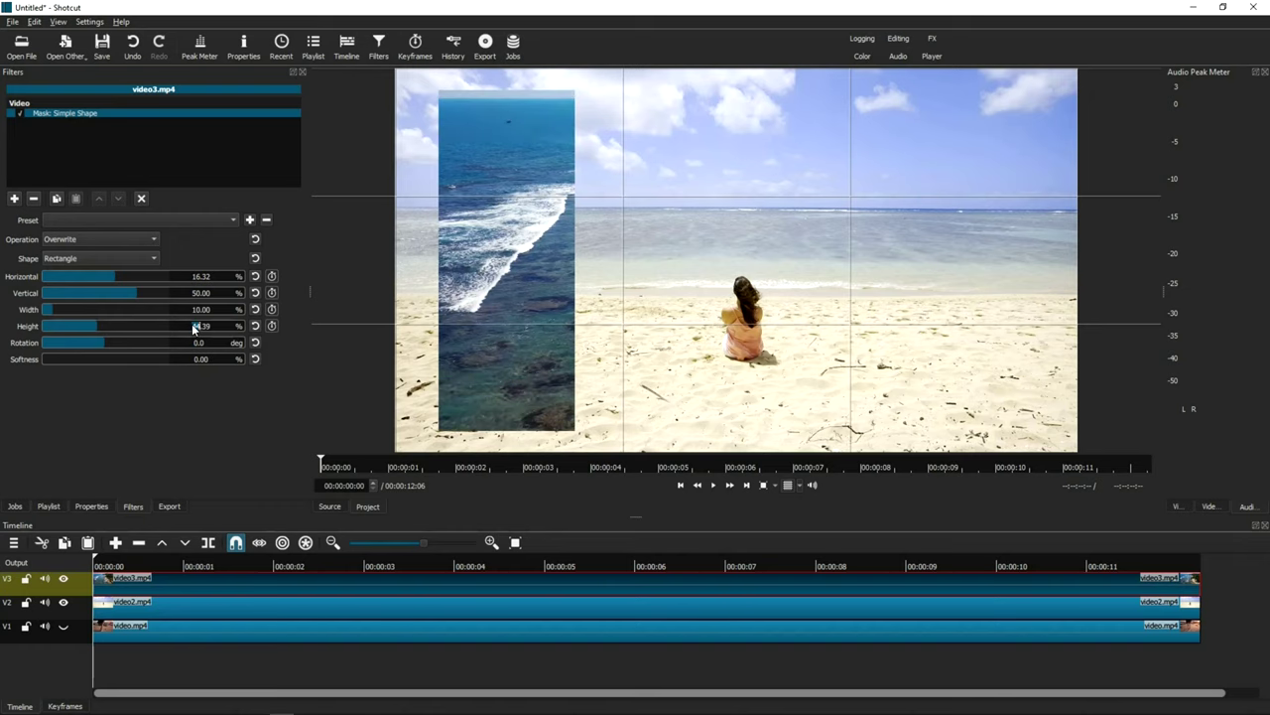
{"action": "type", "text": "50"}
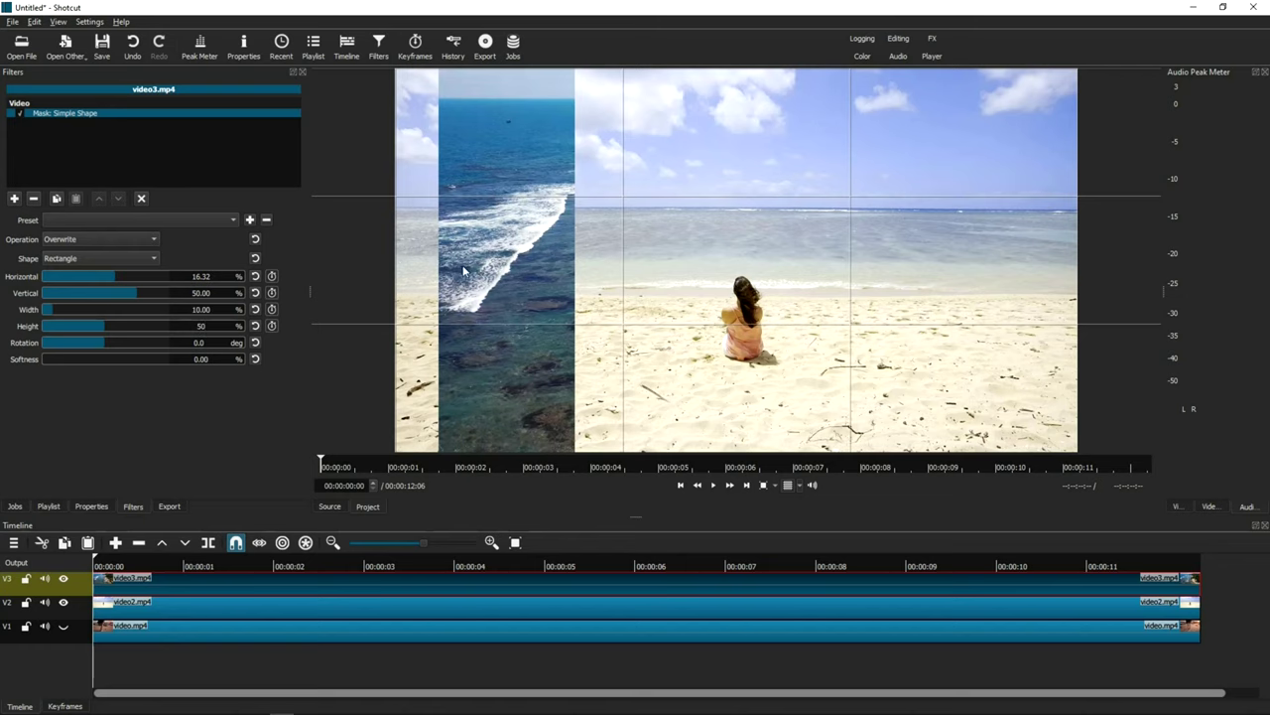
Roughly widen the ocean mask strip and shift it horizontally with slider drags.
{"action": "left_click_drag", "start_coordinate": [50, 312], "coordinate": [62, 308]}
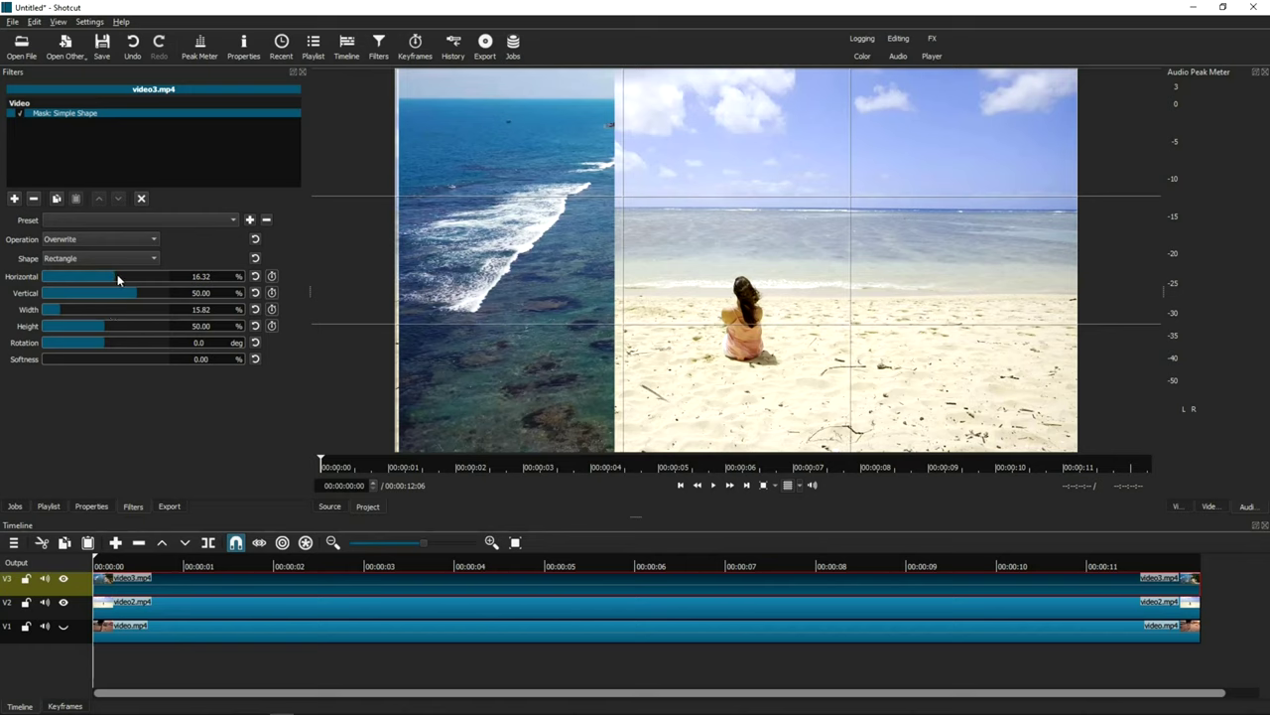
{"action": "left_click_drag", "start_coordinate": [118, 276], "coordinate": [120, 279]}
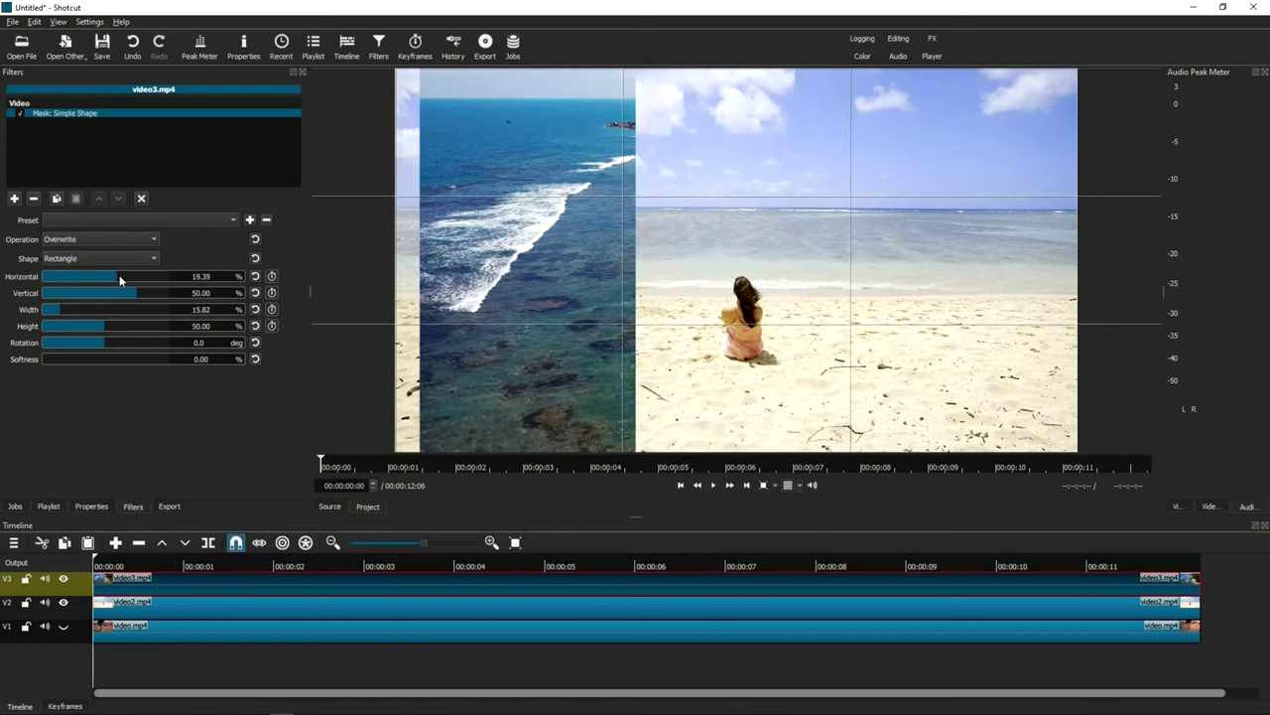
{"action": "left_click_drag", "start_coordinate": [120, 281], "coordinate": [189, 285]}
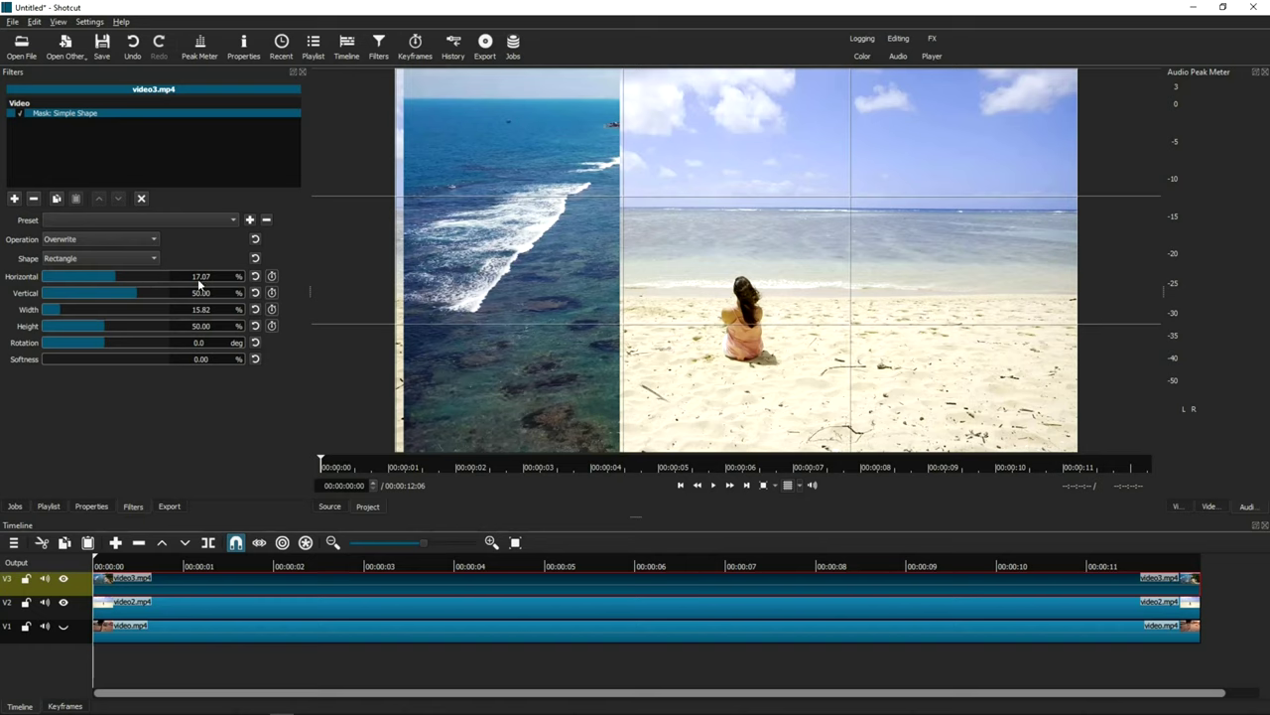
Fine-tune video3.mp4's mask to 16.69% width and 16.72% horizontal position.
{"action": "scroll", "coordinate": [198, 276], "scroll_direction": "down", "scroll_amount": 1}
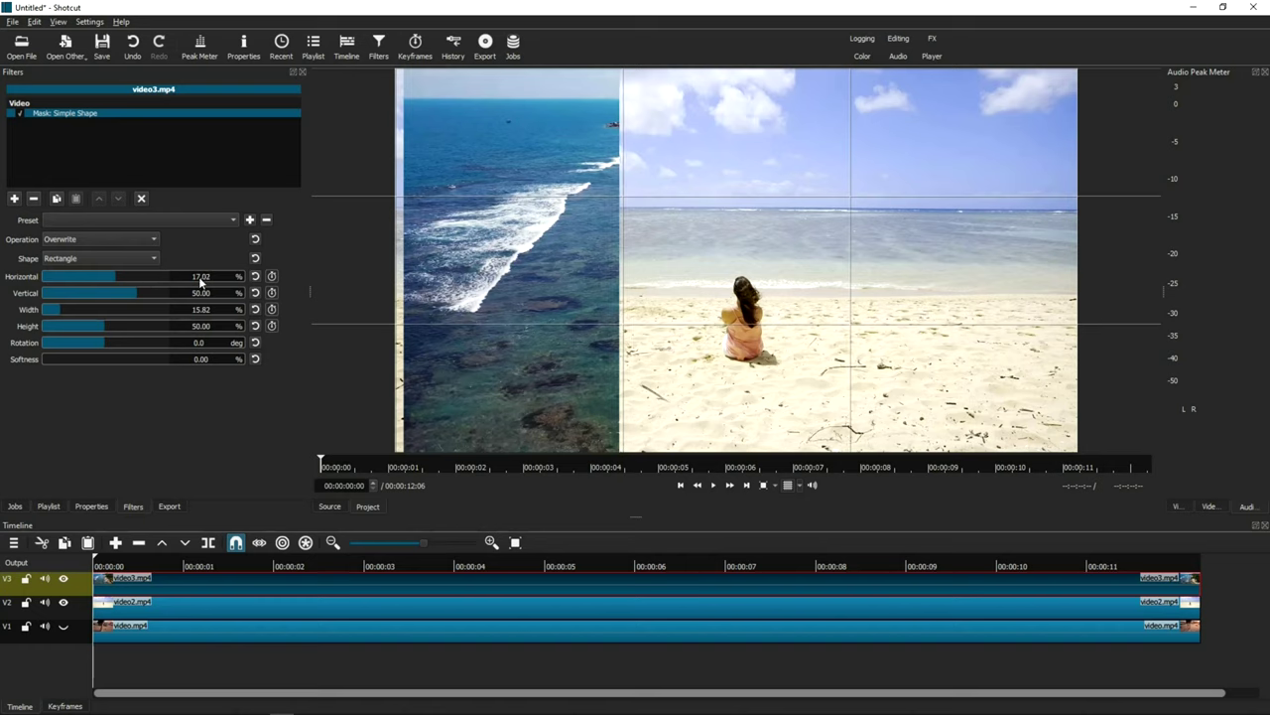
{"action": "scroll", "coordinate": [199, 276], "scroll_direction": "down", "scroll_amount": 2}
{"action": "scroll", "coordinate": [199, 276], "scroll_direction": "down", "scroll_amount": 4}
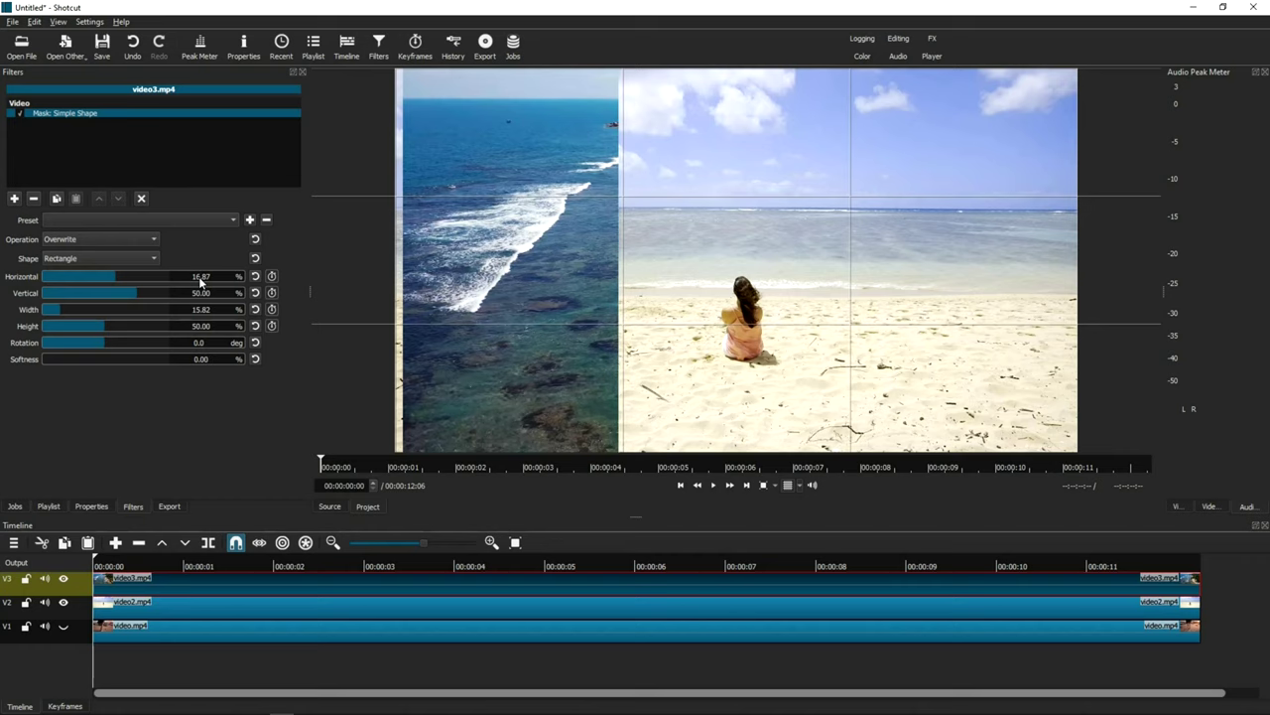
{"action": "scroll", "coordinate": [199, 276], "scroll_direction": "down", "scroll_amount": 2}
{"action": "scroll", "coordinate": [199, 276], "scroll_direction": "down", "scroll_amount": 2}
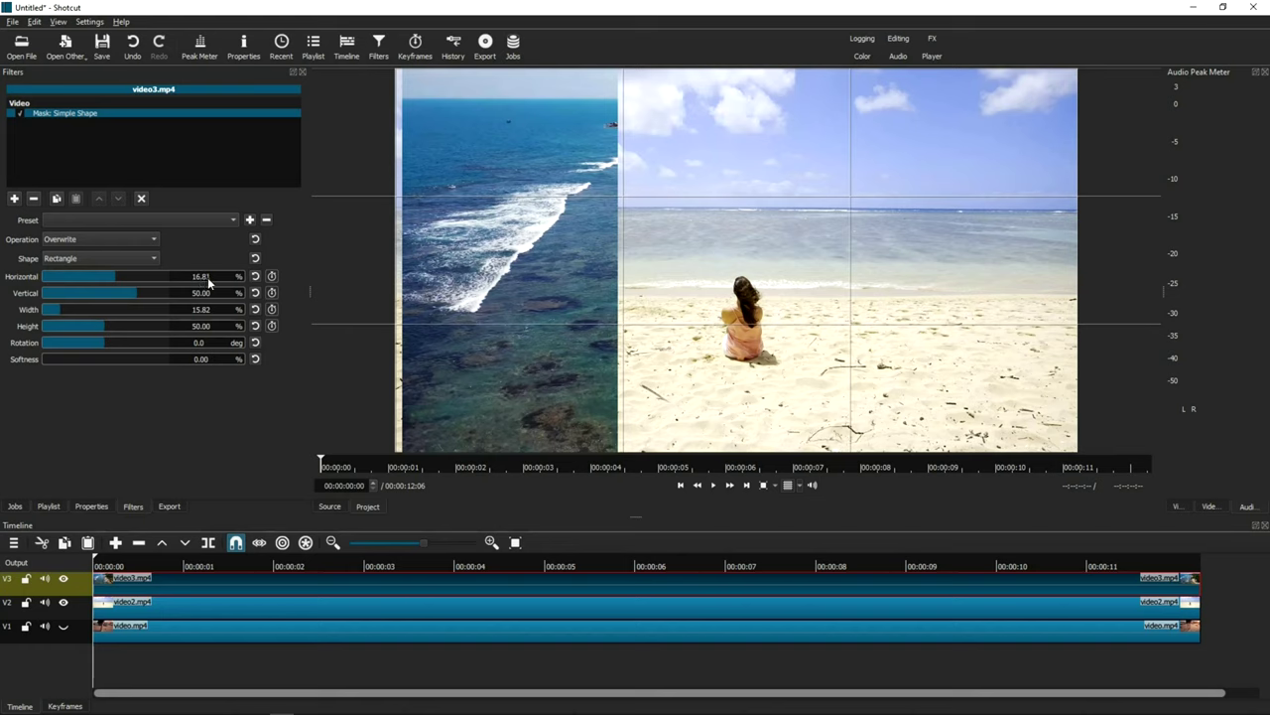
{"action": "scroll", "coordinate": [207, 277], "scroll_direction": "down", "scroll_amount": 4}
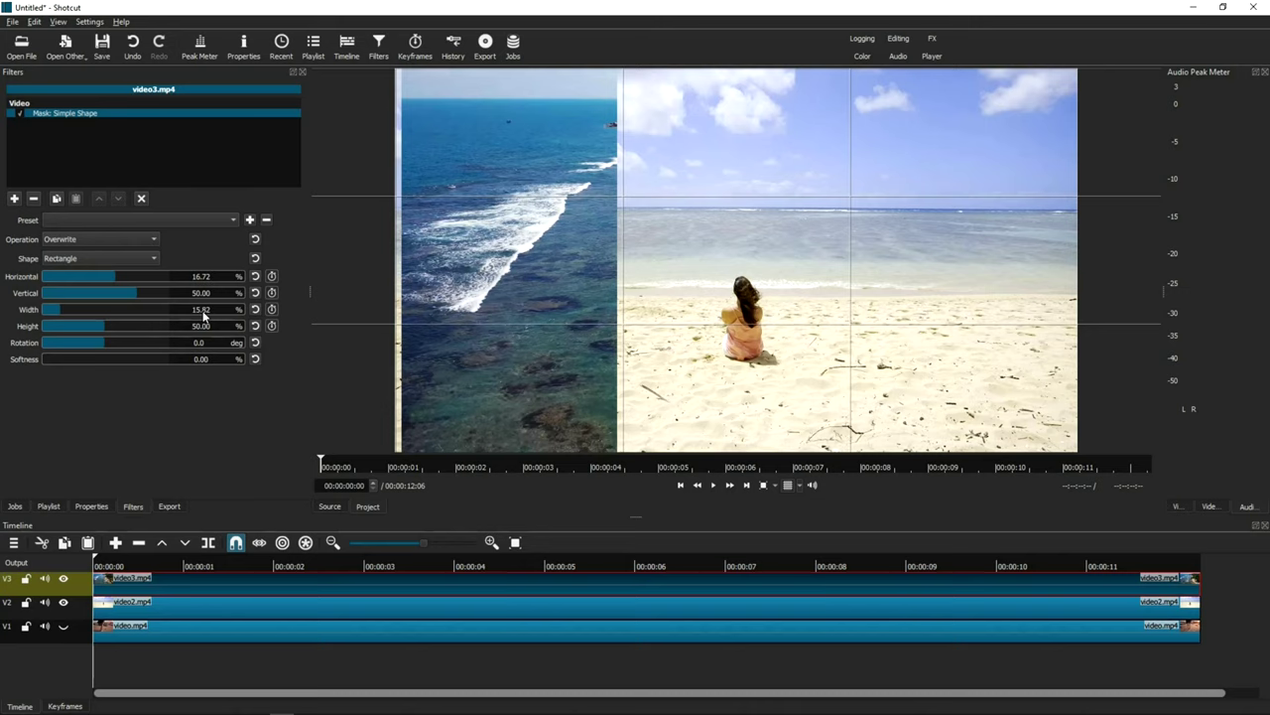
{"action": "scroll", "coordinate": [203, 316], "scroll_direction": "up", "scroll_amount": 3}
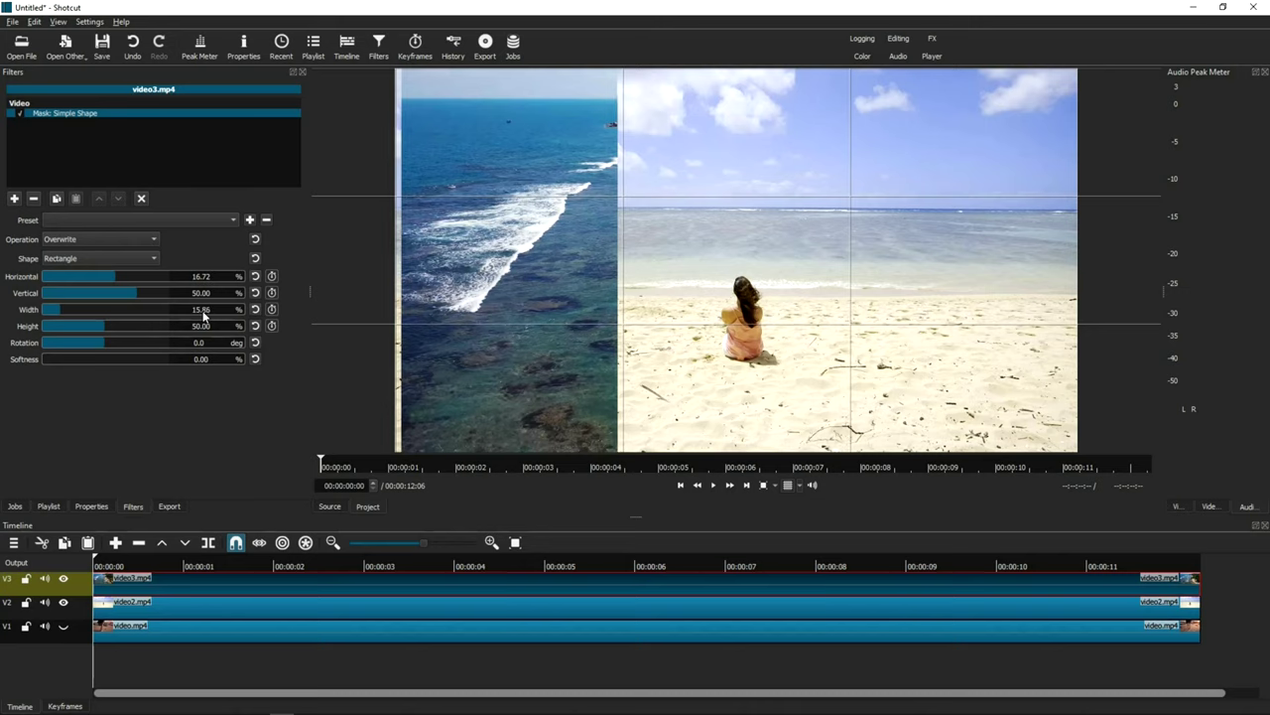
{"action": "scroll", "coordinate": [203, 315], "scroll_direction": "up", "scroll_amount": 3}
{"action": "scroll", "coordinate": [204, 316], "scroll_direction": "up", "scroll_amount": 20}
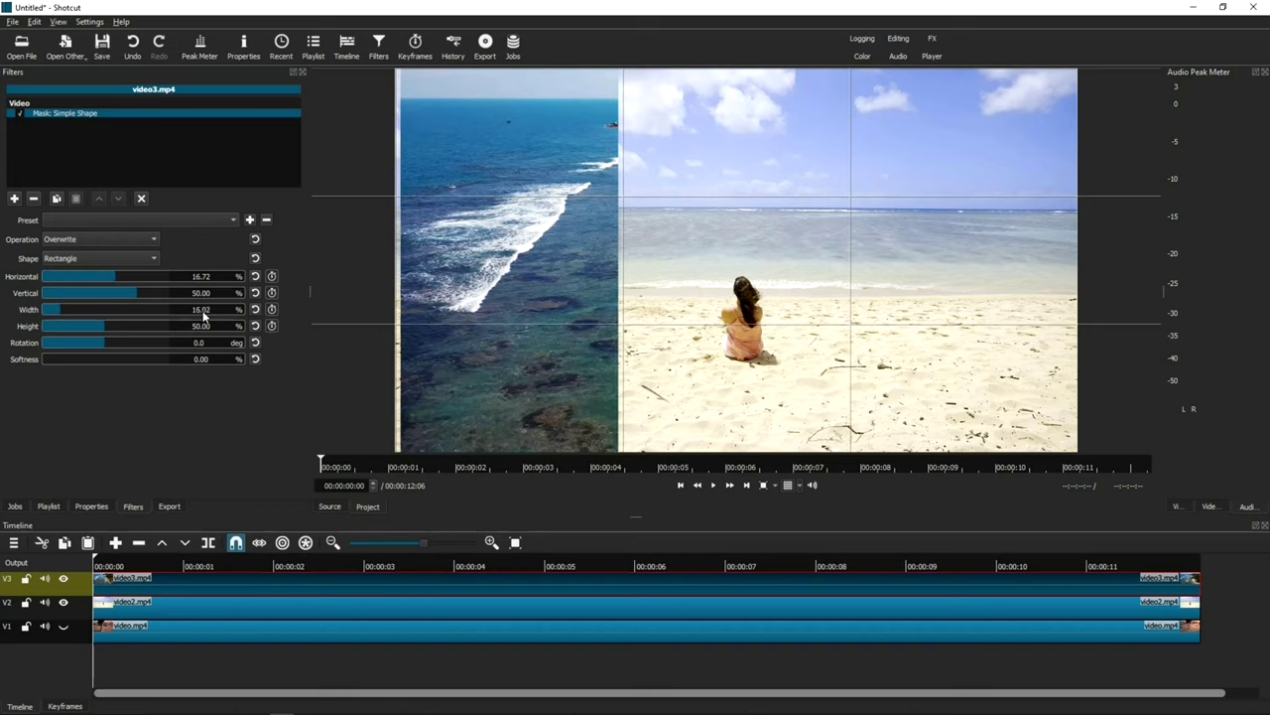
{"action": "scroll", "coordinate": [202, 316], "scroll_direction": "up", "scroll_amount": 19}
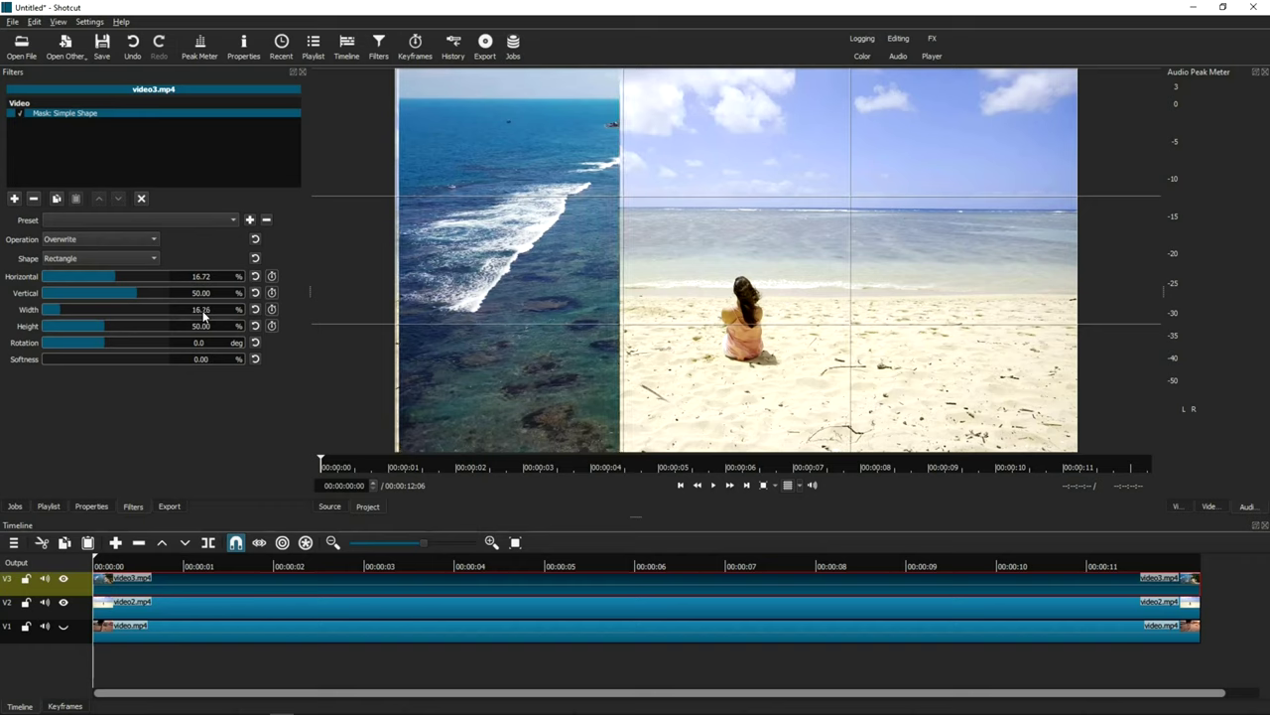
{"action": "scroll", "coordinate": [201, 311], "scroll_direction": "up", "scroll_amount": 12}
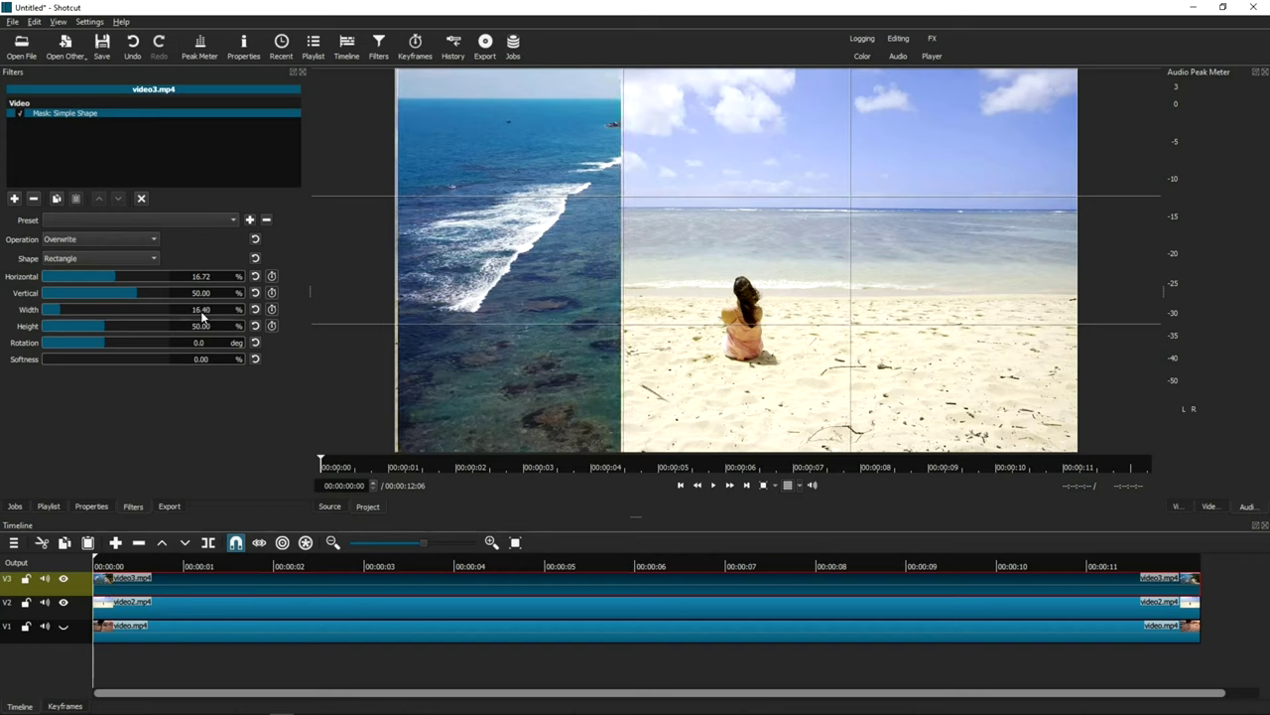
{"action": "scroll", "coordinate": [201, 311], "scroll_direction": "up", "scroll_amount": 6}
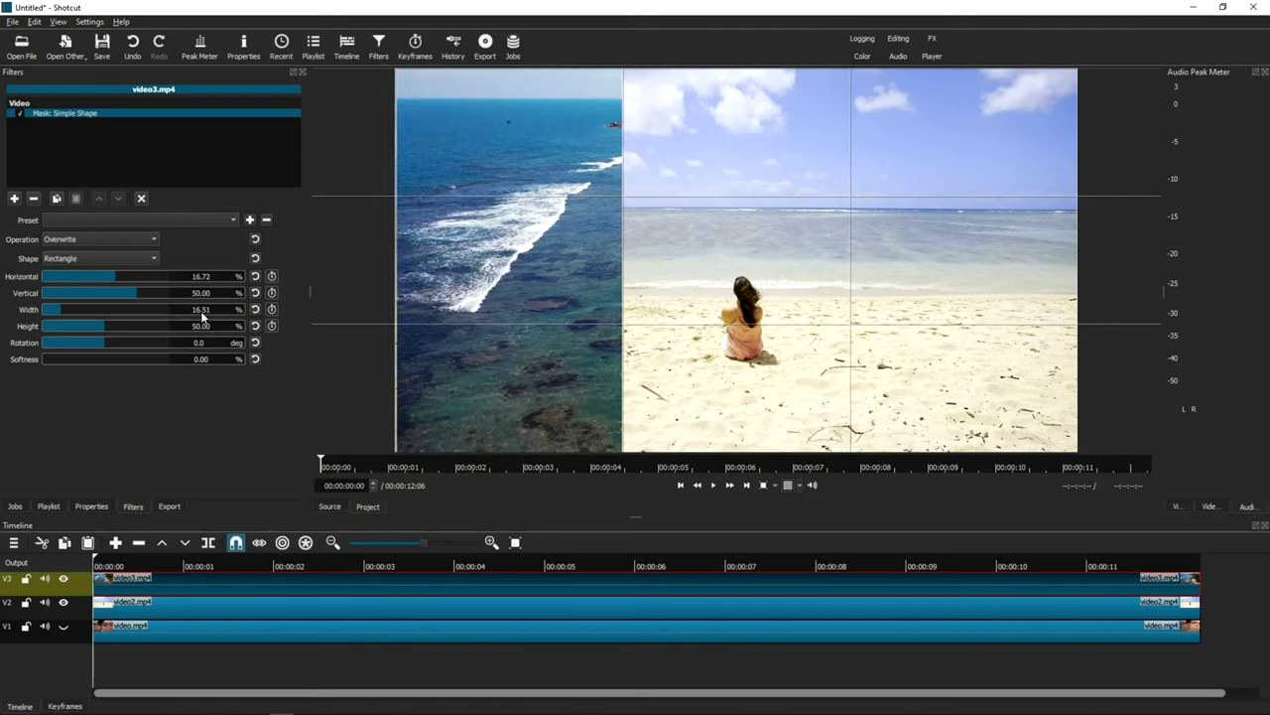
{"action": "scroll", "coordinate": [199, 311], "scroll_direction": "up", "scroll_amount": 2}
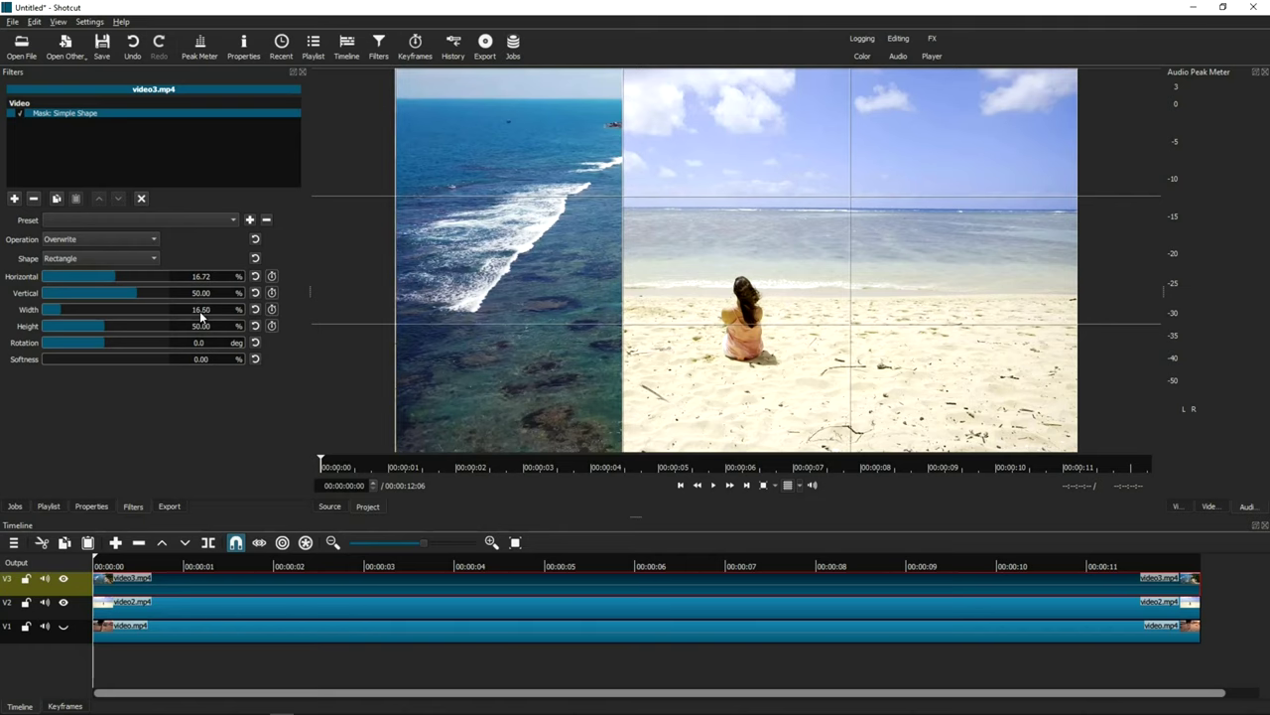
{"action": "scroll", "coordinate": [199, 311], "scroll_direction": "up", "scroll_amount": 8}
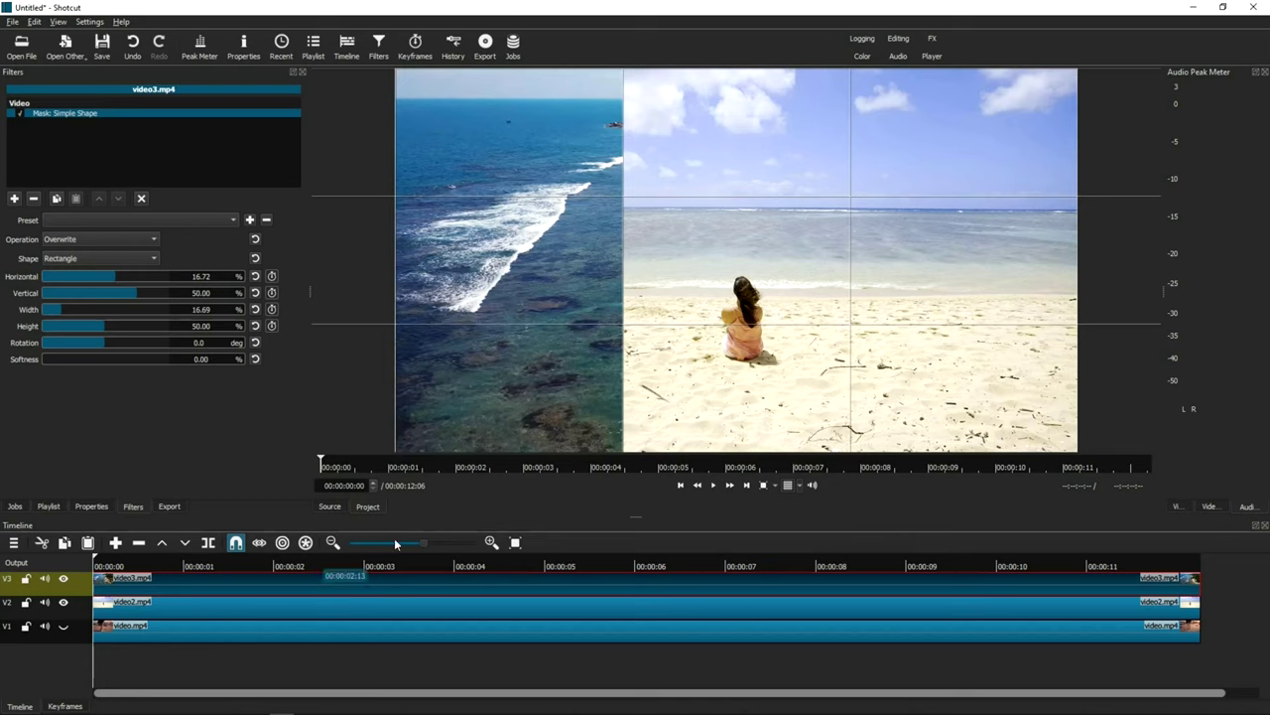
Hide the grid, preview the split, and nudge the ocean mask width to 16.73%.
{"action": "left_click", "coordinate": [788, 485]}
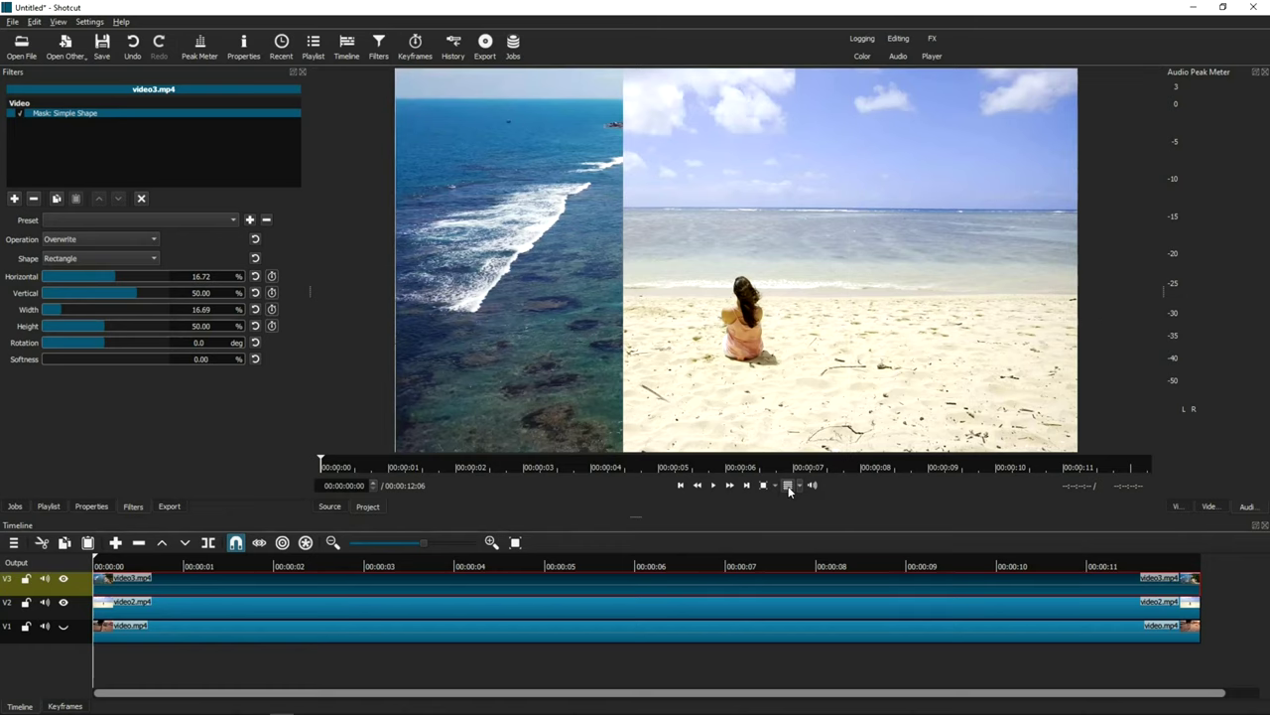
{"action": "left_click", "coordinate": [714, 486]}
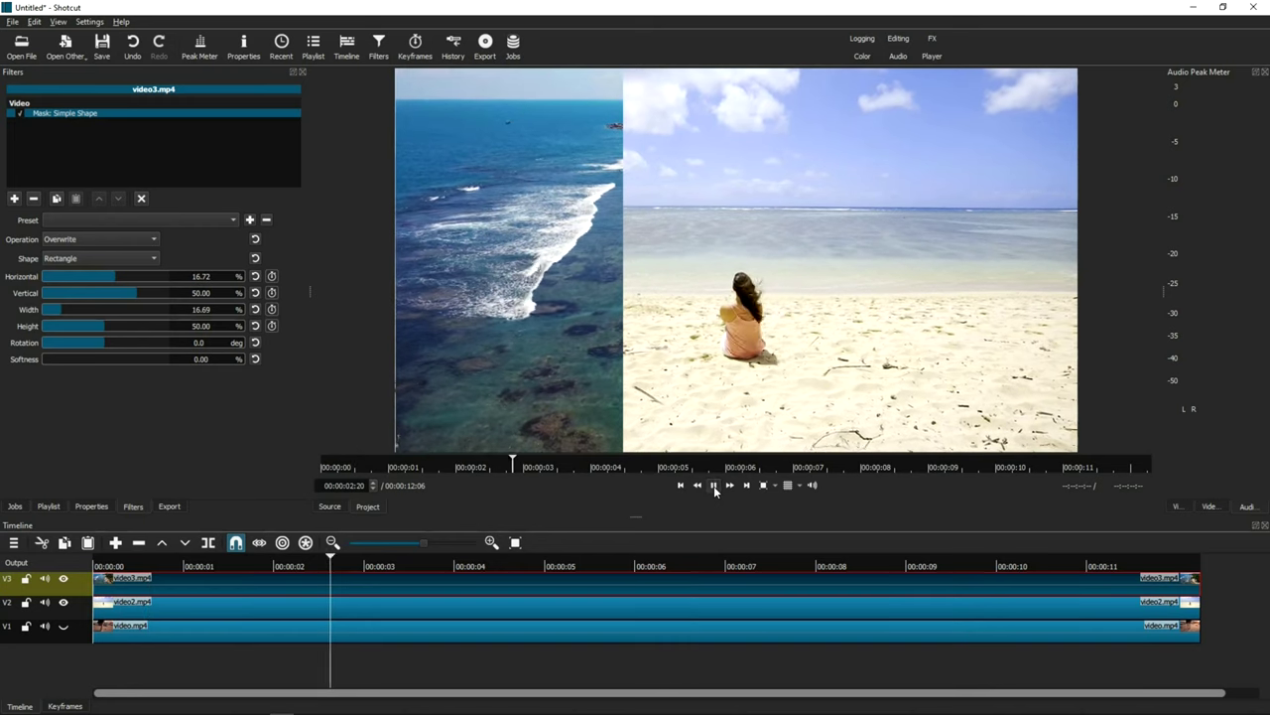
{"action": "left_click", "coordinate": [714, 485]}
{"action": "scroll", "coordinate": [395, 308], "scroll_direction": "up", "scroll_amount": 10}
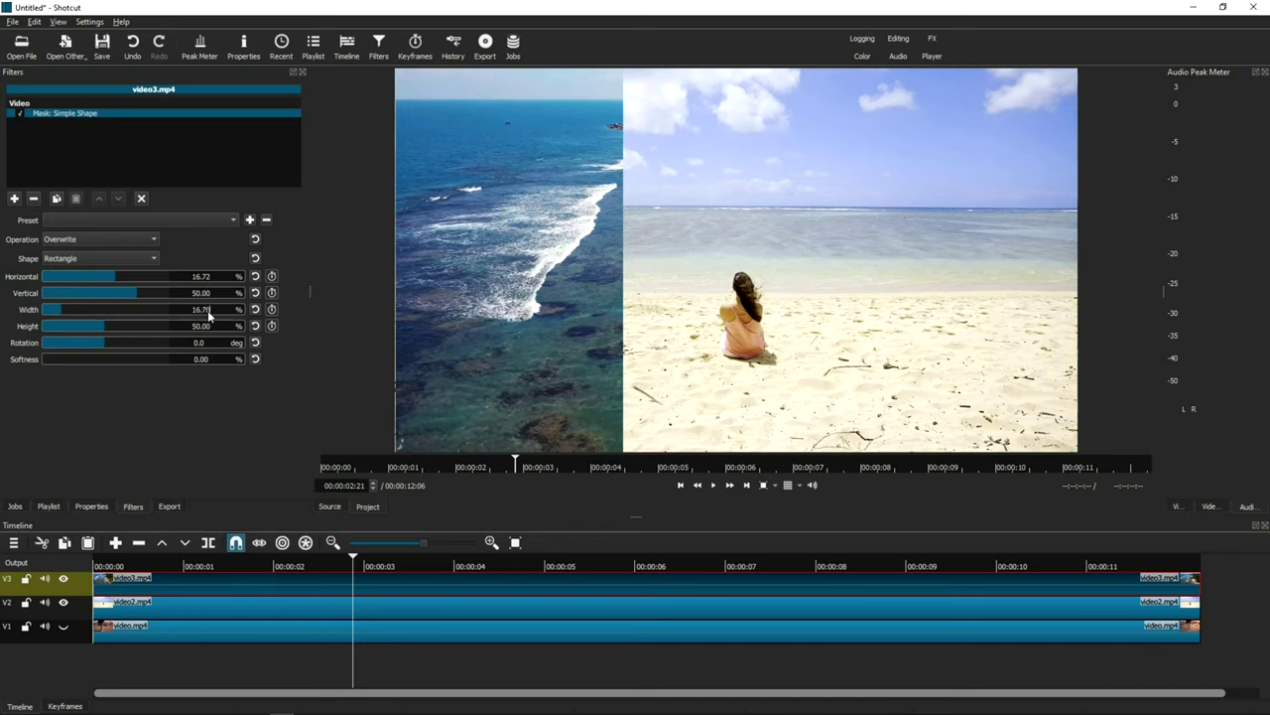
{"action": "scroll", "coordinate": [208, 310], "scroll_direction": "up", "scroll_amount": 3}
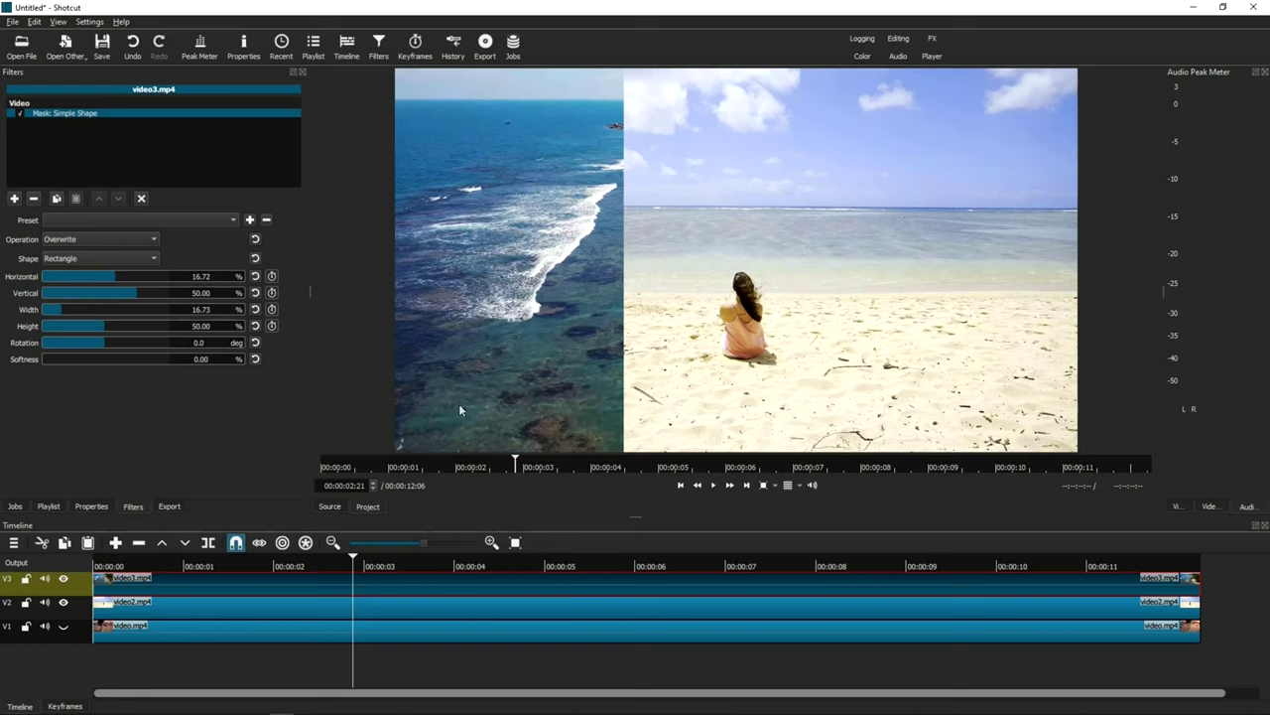
Review the ocean panel again, restore the grid, and select video2.mp4 on V2.
{"action": "left_click", "coordinate": [716, 488]}
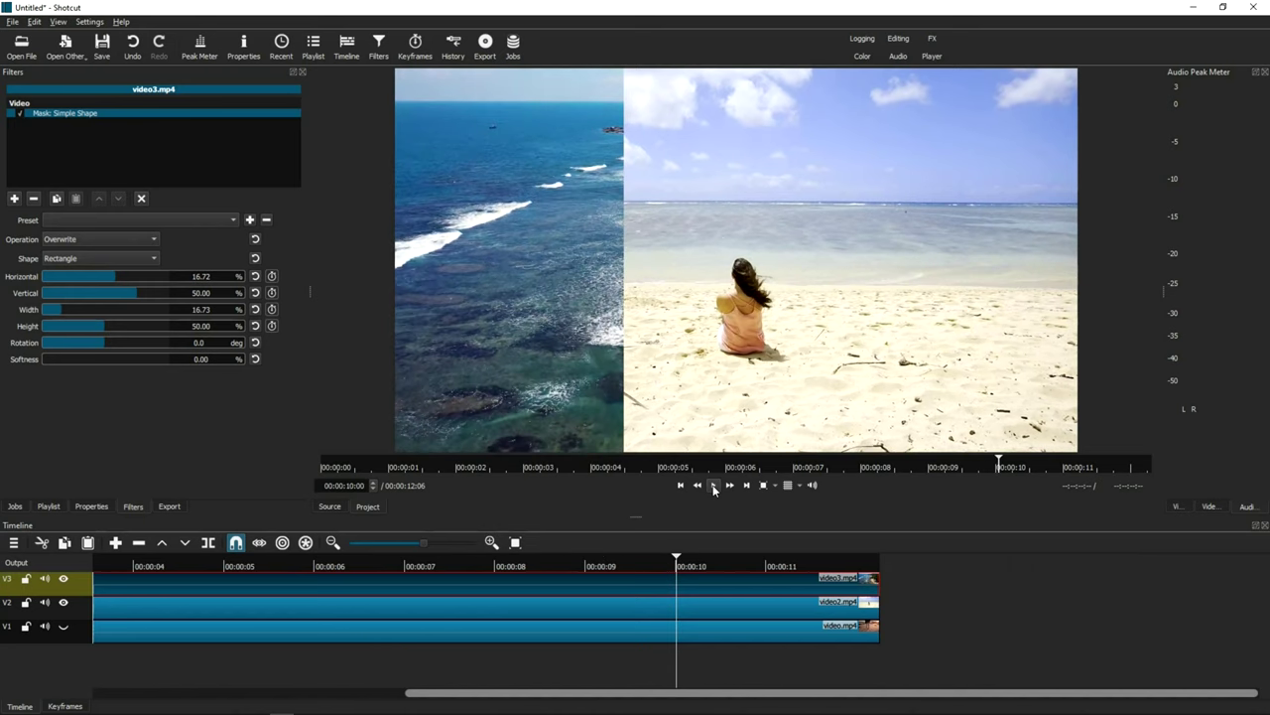
{"action": "left_click", "coordinate": [714, 489]}
{"action": "left_click", "coordinate": [788, 485]}
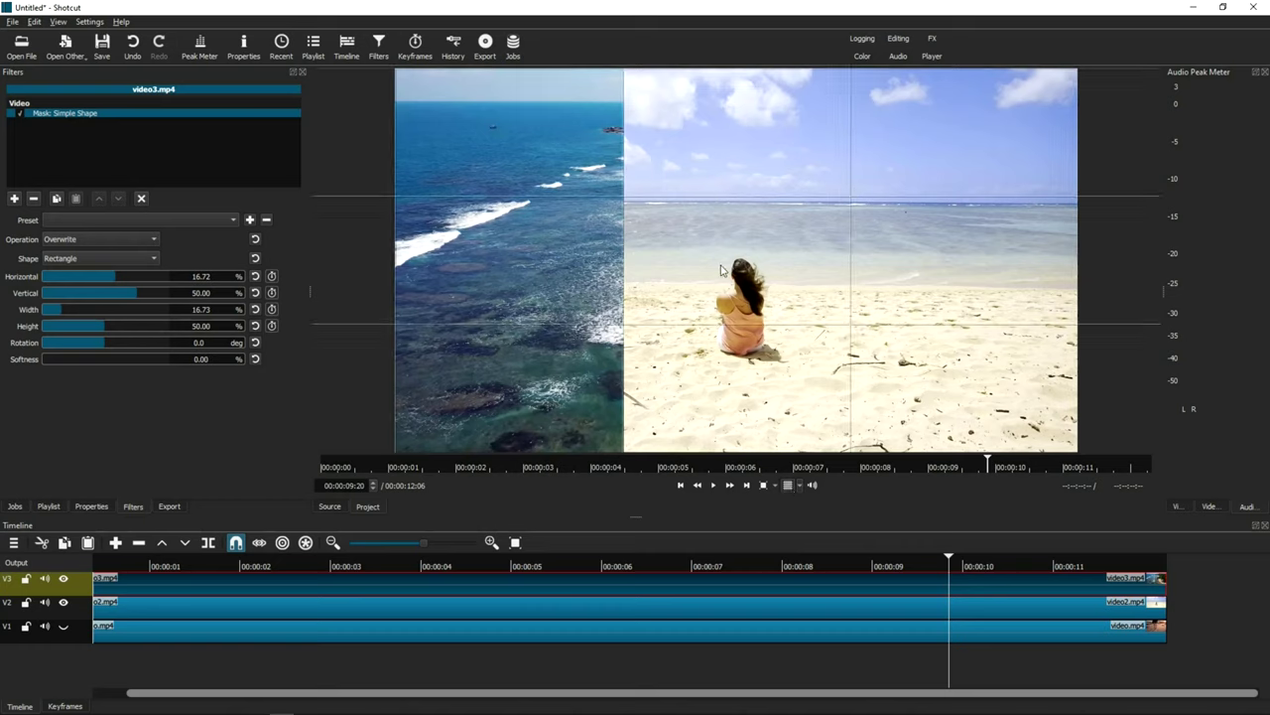
{"action": "left_click", "coordinate": [221, 607]}
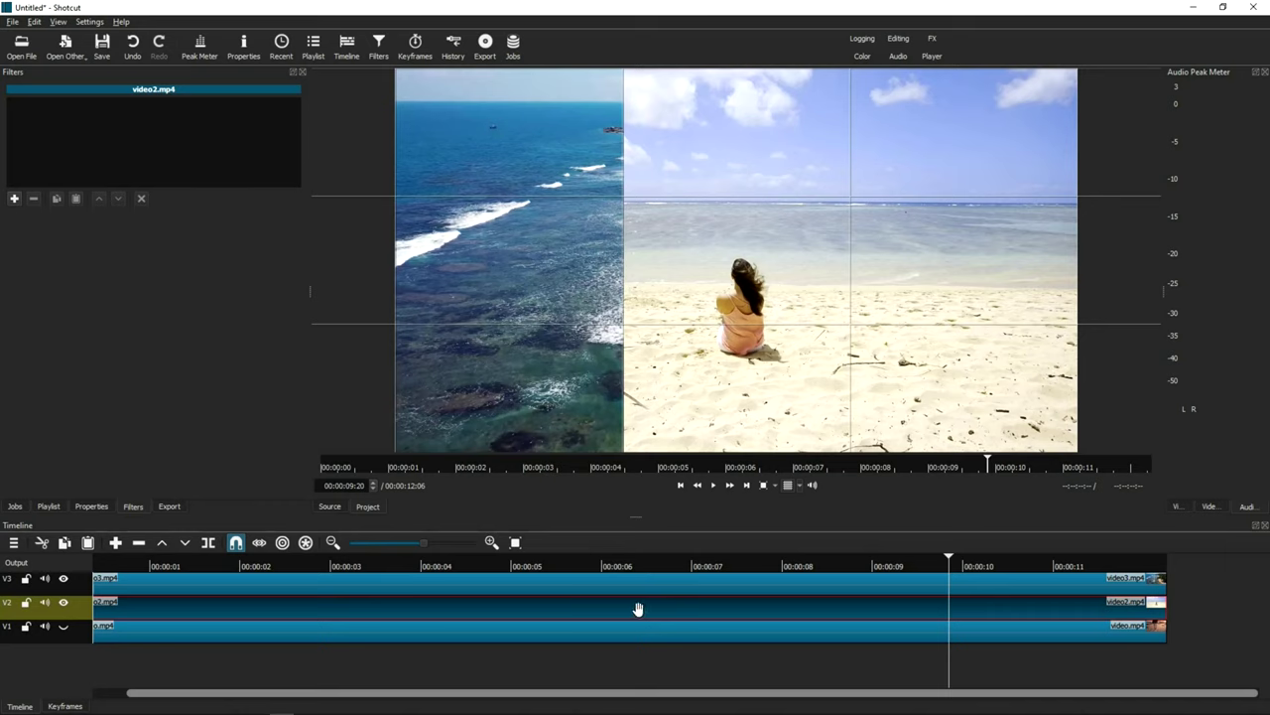
Add the Mask: Simple Shape filter to video2.mp4 by searching 'mask'.
{"action": "left_click", "coordinate": [15, 200]}
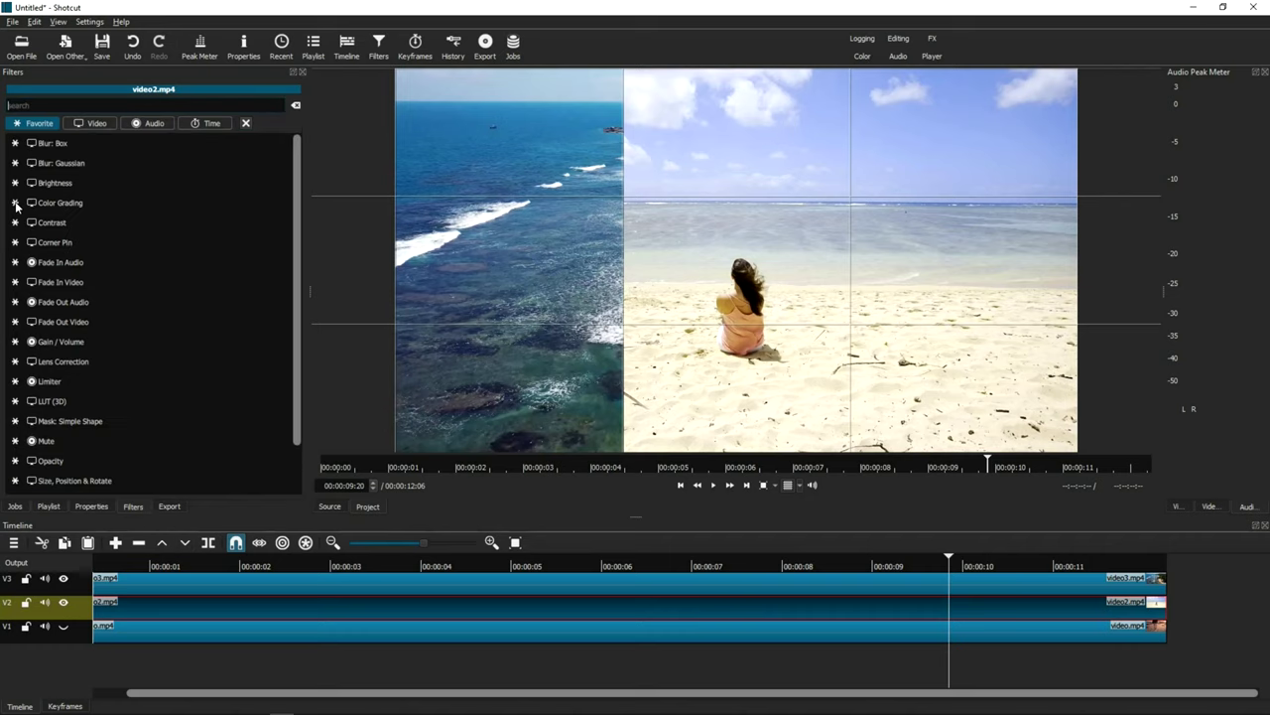
{"action": "left_click", "coordinate": [116, 104]}
{"action": "type", "text": "mask"}
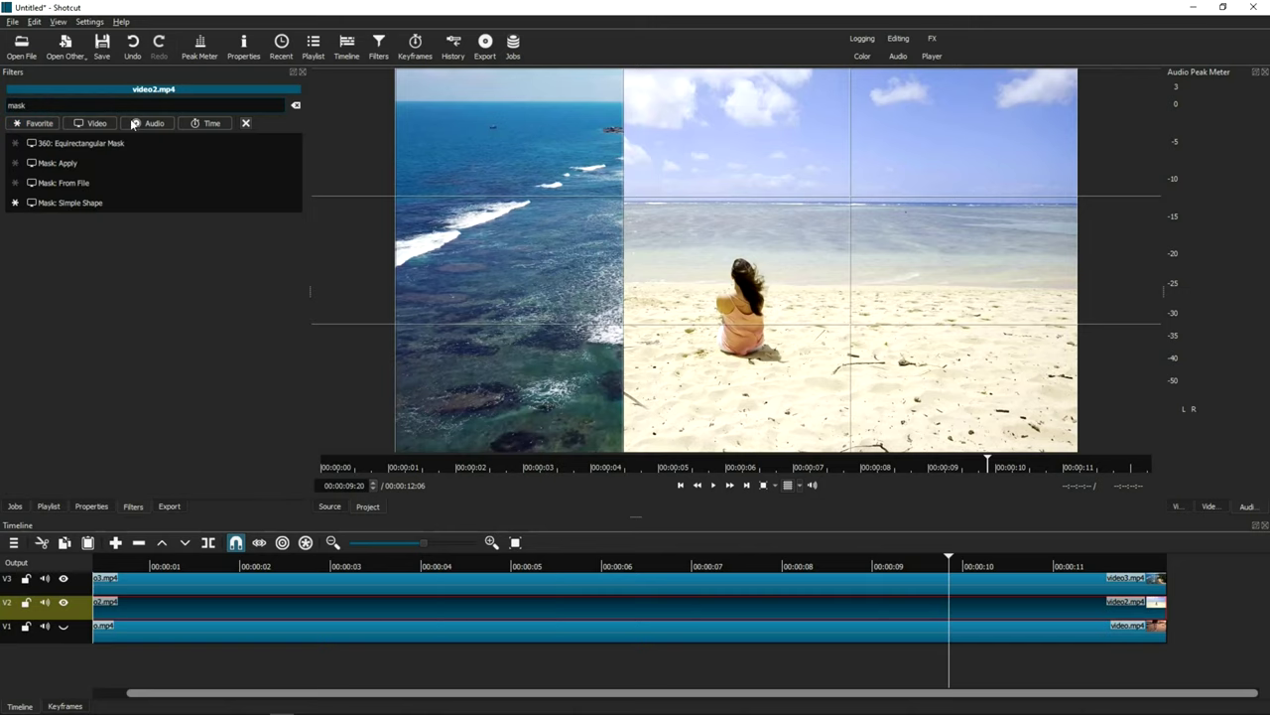
{"action": "left_click", "coordinate": [84, 201]}
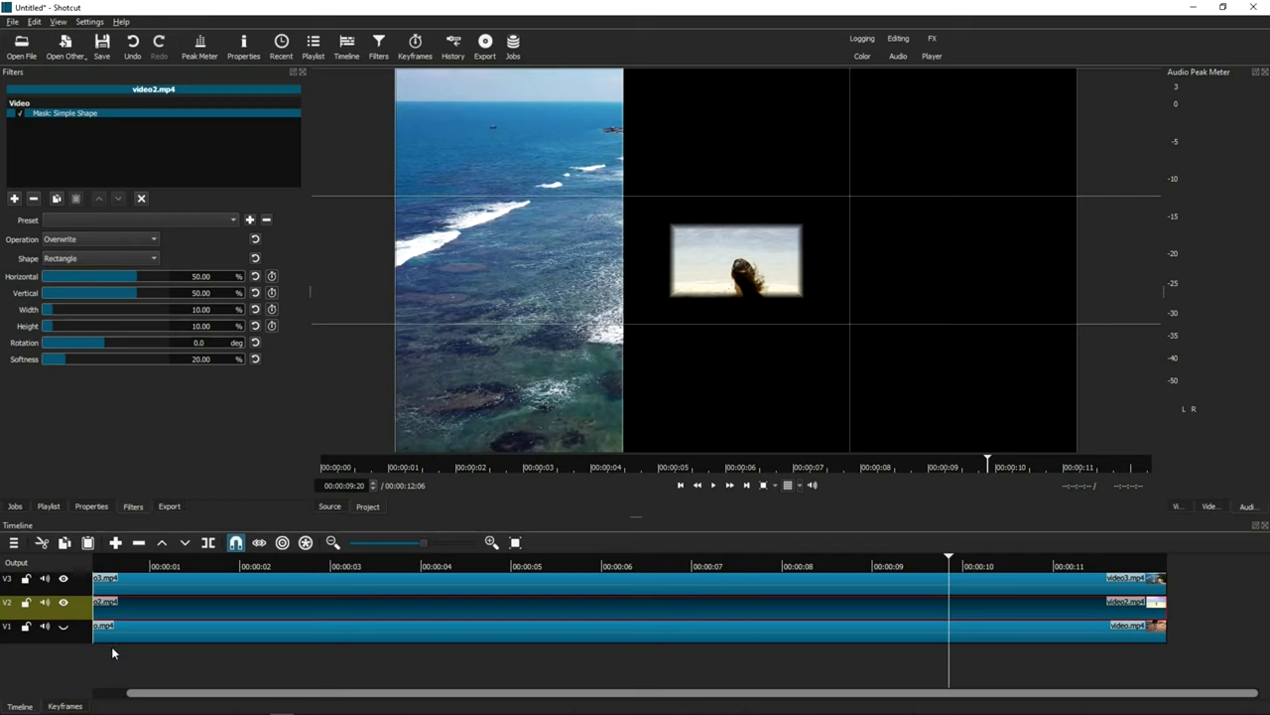
Unhide track V1, set the mask softness to 0 and height to 50%.
{"action": "left_click", "coordinate": [64, 627]}
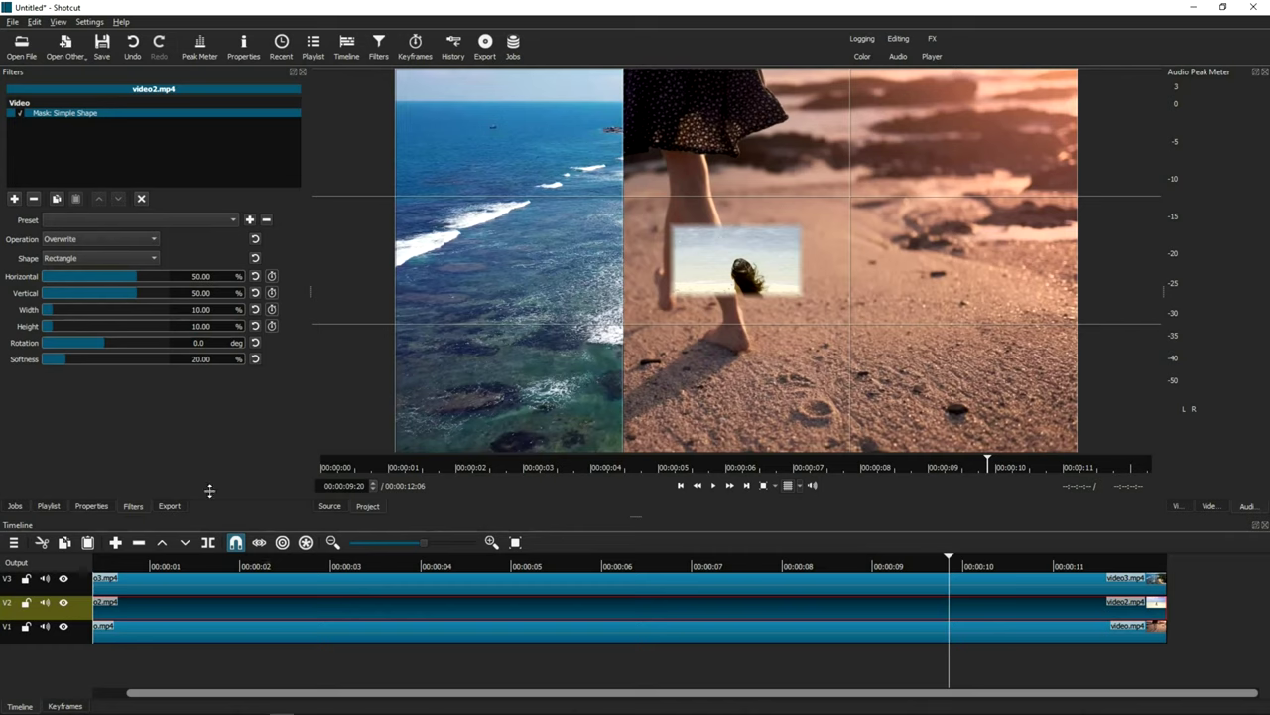
{"action": "left_click", "coordinate": [62, 360]}
{"action": "left_click_drag", "start_coordinate": [61, 360], "coordinate": [35, 361]}
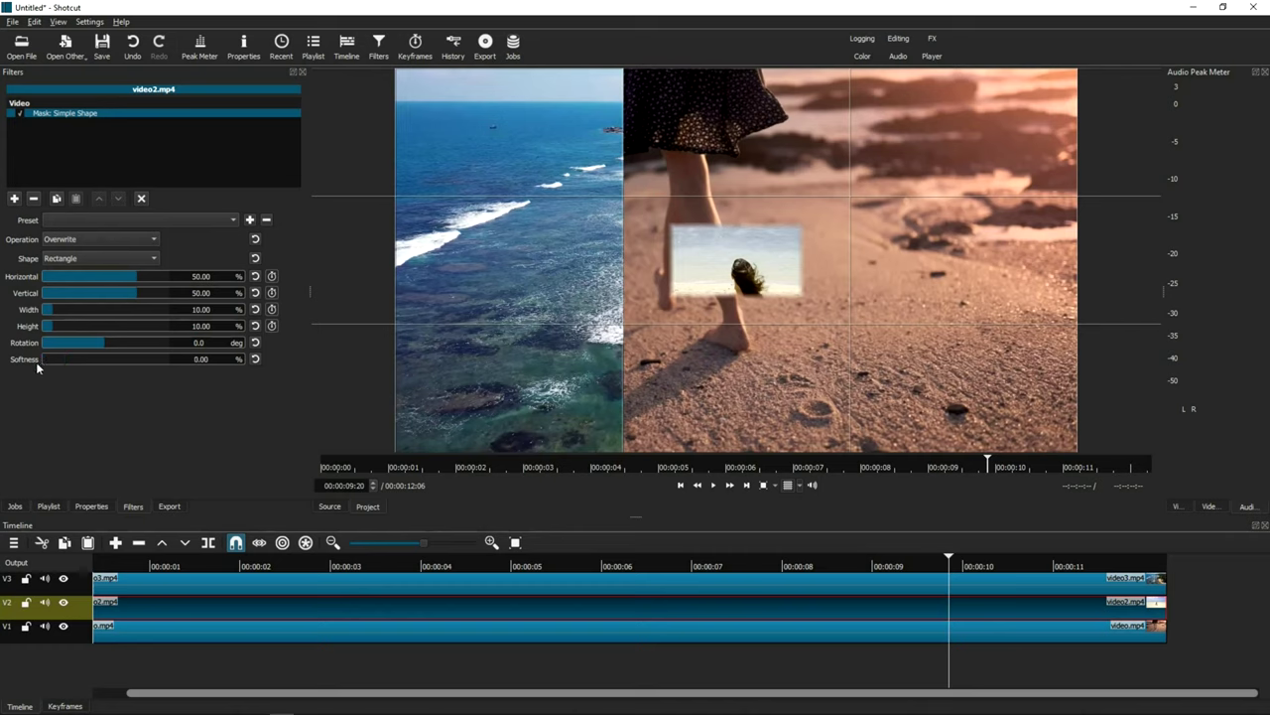
{"action": "double_click", "coordinate": [201, 327]}
{"action": "type", "text": "50"}
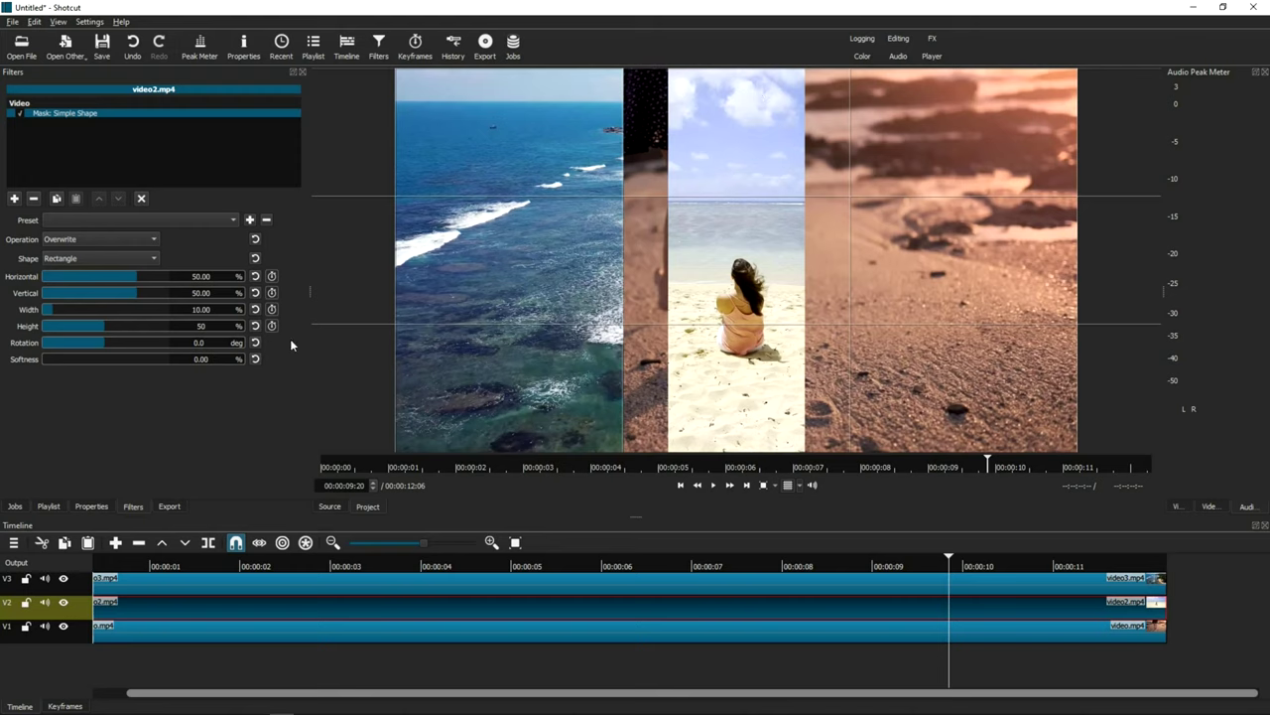
Place video2.mp4's mask at 83.67% horizontal and 17.01% width, then hide the grid.
{"action": "left_click", "coordinate": [136, 278]}
{"action": "left_click_drag", "start_coordinate": [136, 283], "coordinate": [159, 283]}
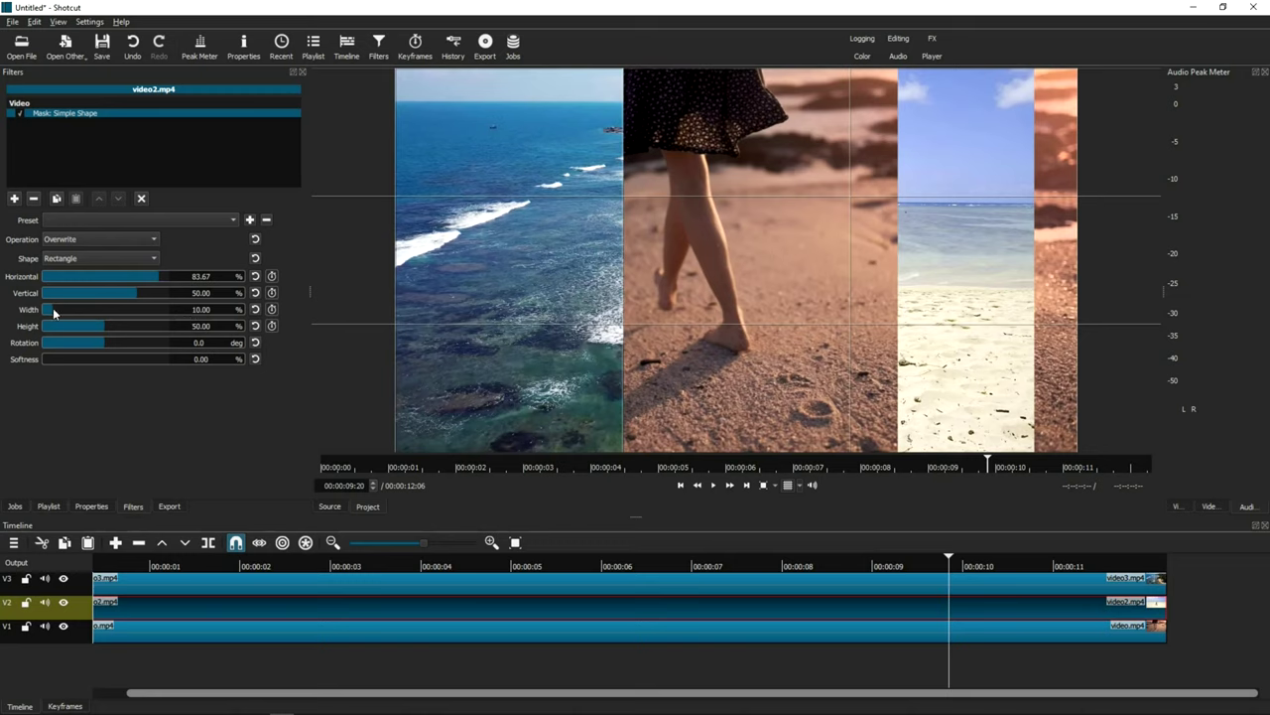
{"action": "left_click_drag", "start_coordinate": [53, 309], "coordinate": [63, 311]}
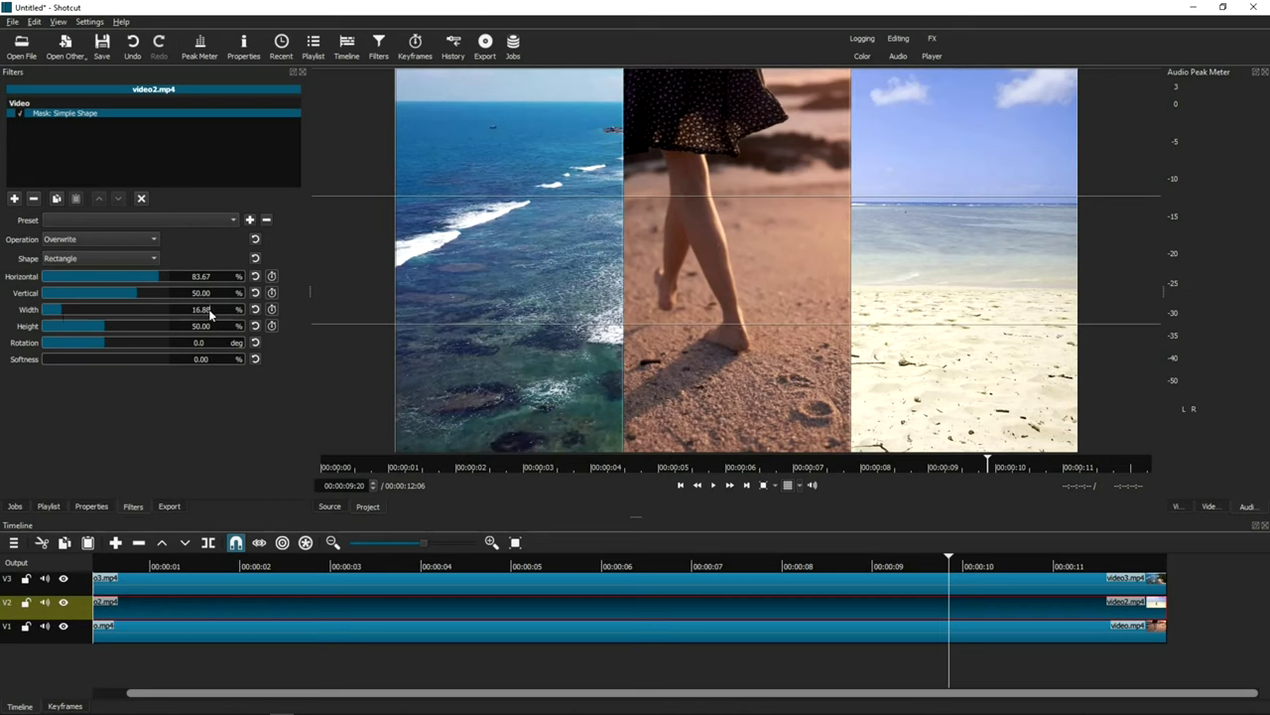
{"action": "scroll", "coordinate": [209, 308], "scroll_direction": "up", "scroll_amount": 2}
{"action": "scroll", "coordinate": [208, 308], "scroll_direction": "down", "scroll_amount": 2}
{"action": "scroll", "coordinate": [209, 314], "scroll_direction": "up", "scroll_amount": 1}
{"action": "left_click", "coordinate": [788, 485]}
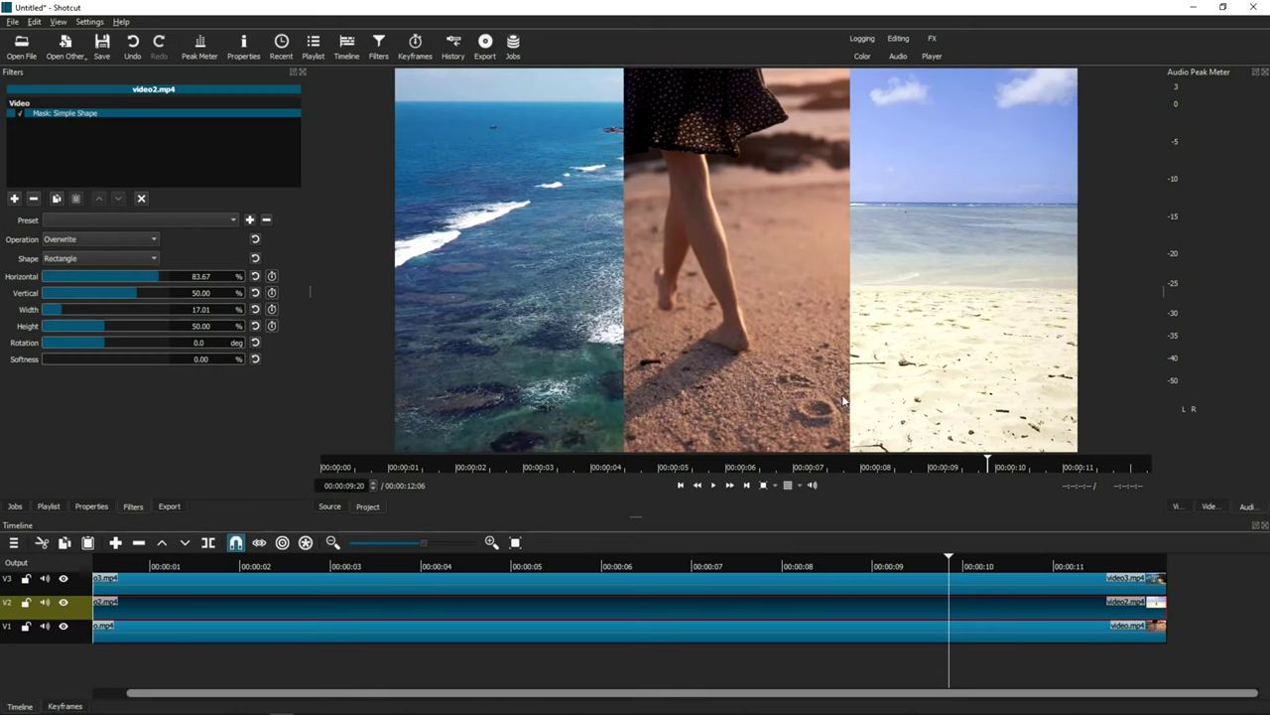
{"action": "left_click", "coordinate": [681, 486]}
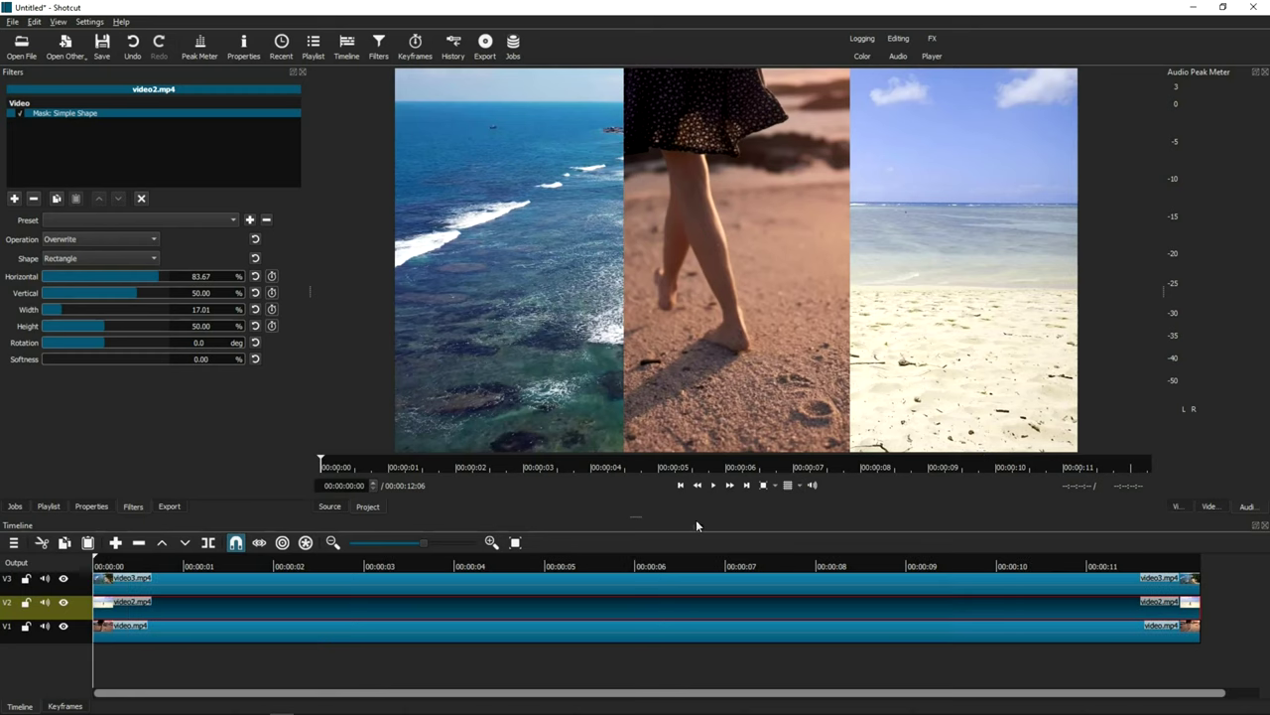
Preview the three-panel split, then set preview scaling to 720p.
{"action": "left_click", "coordinate": [713, 487]}
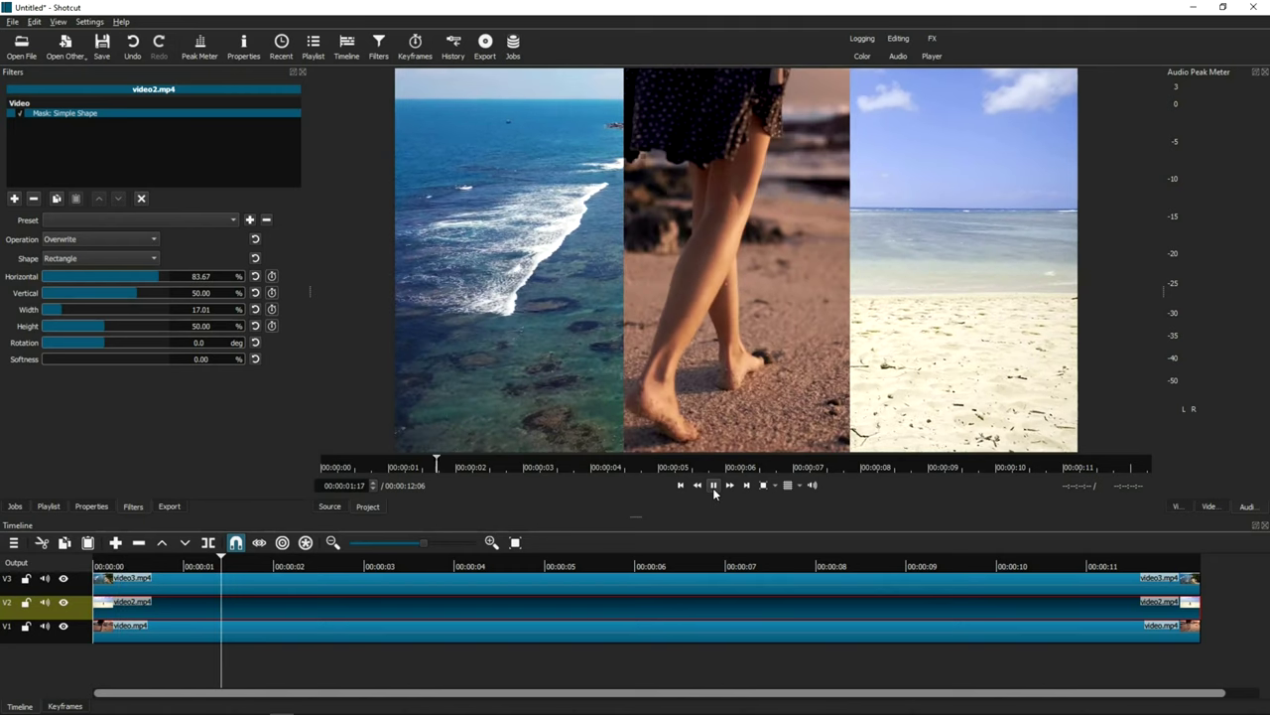
{"action": "left_click", "coordinate": [713, 487]}
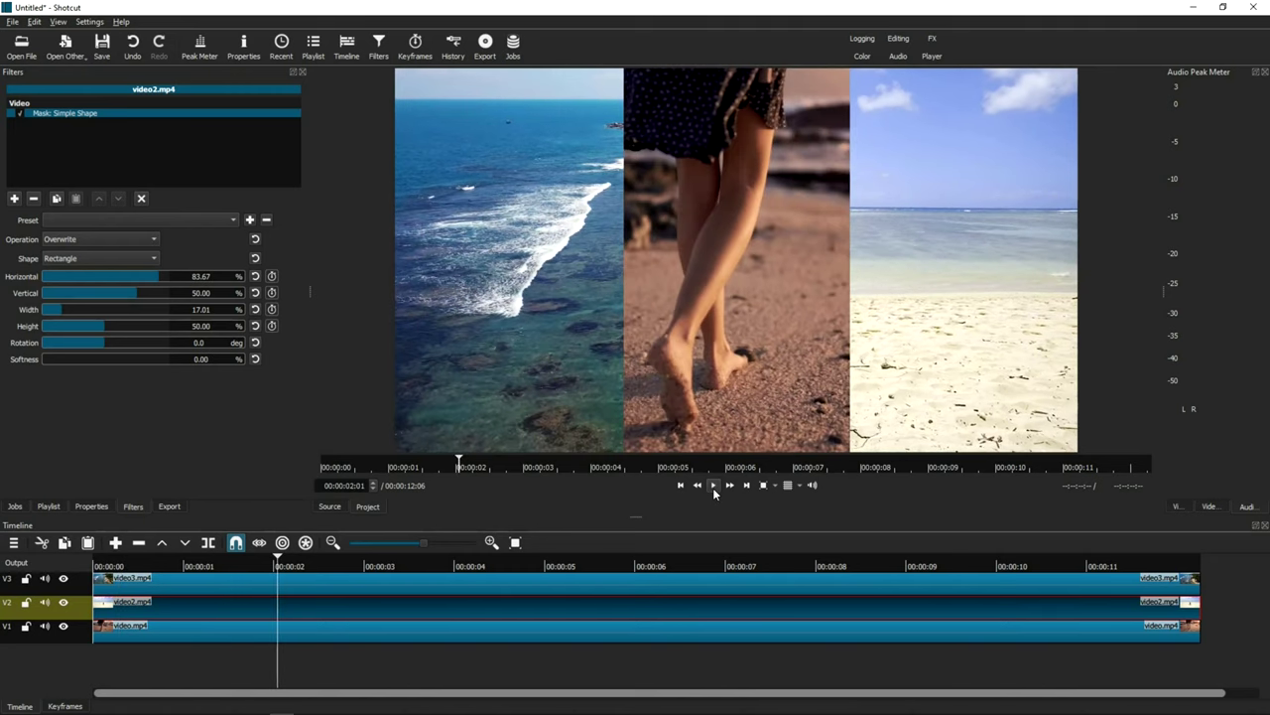
{"action": "left_click", "coordinate": [89, 20]}
{"action": "mouse_move", "coordinate": [140, 149]}
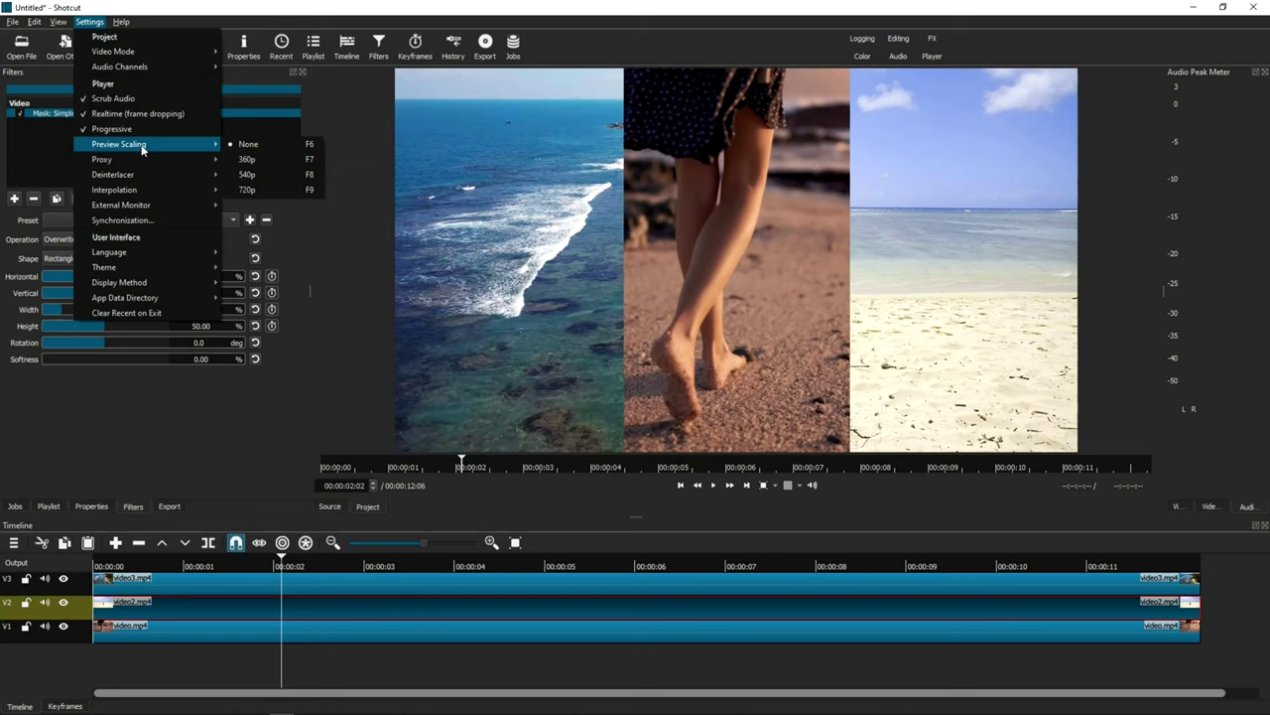
{"action": "left_click", "coordinate": [270, 187]}
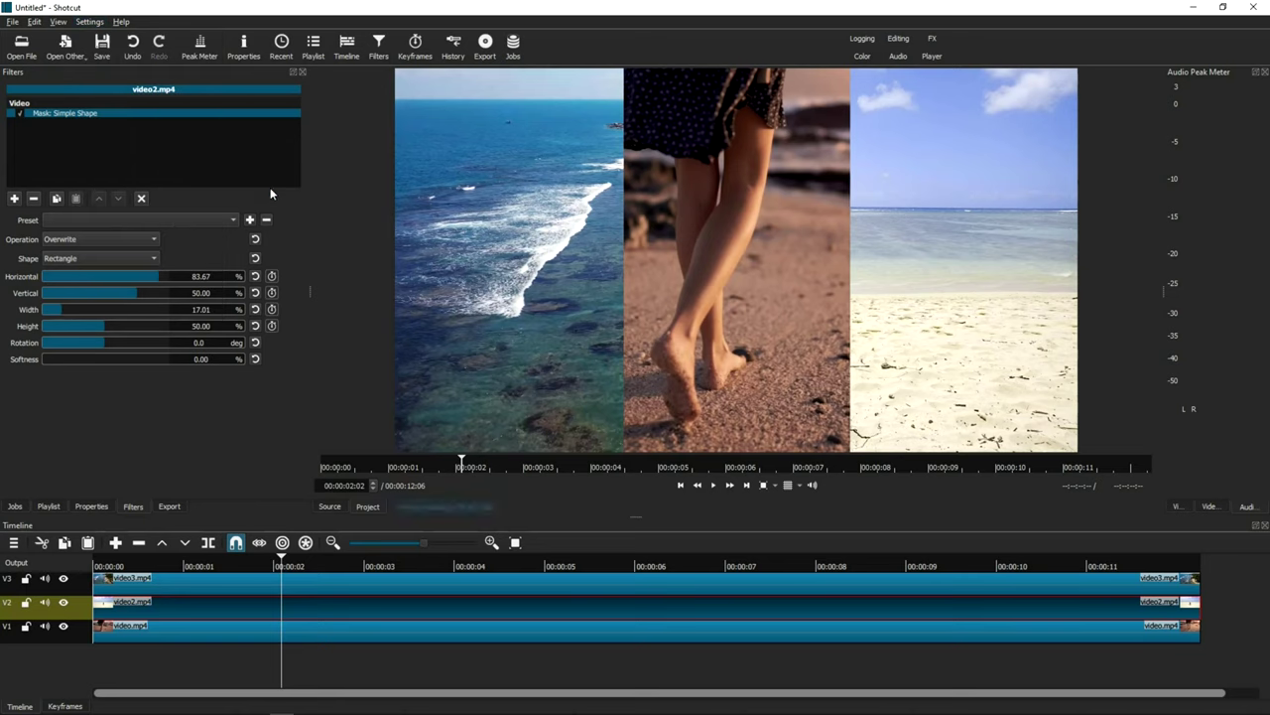
Replay, lower preview scaling to 540p, and play through to about eleven seconds.
{"action": "left_click", "coordinate": [713, 485]}
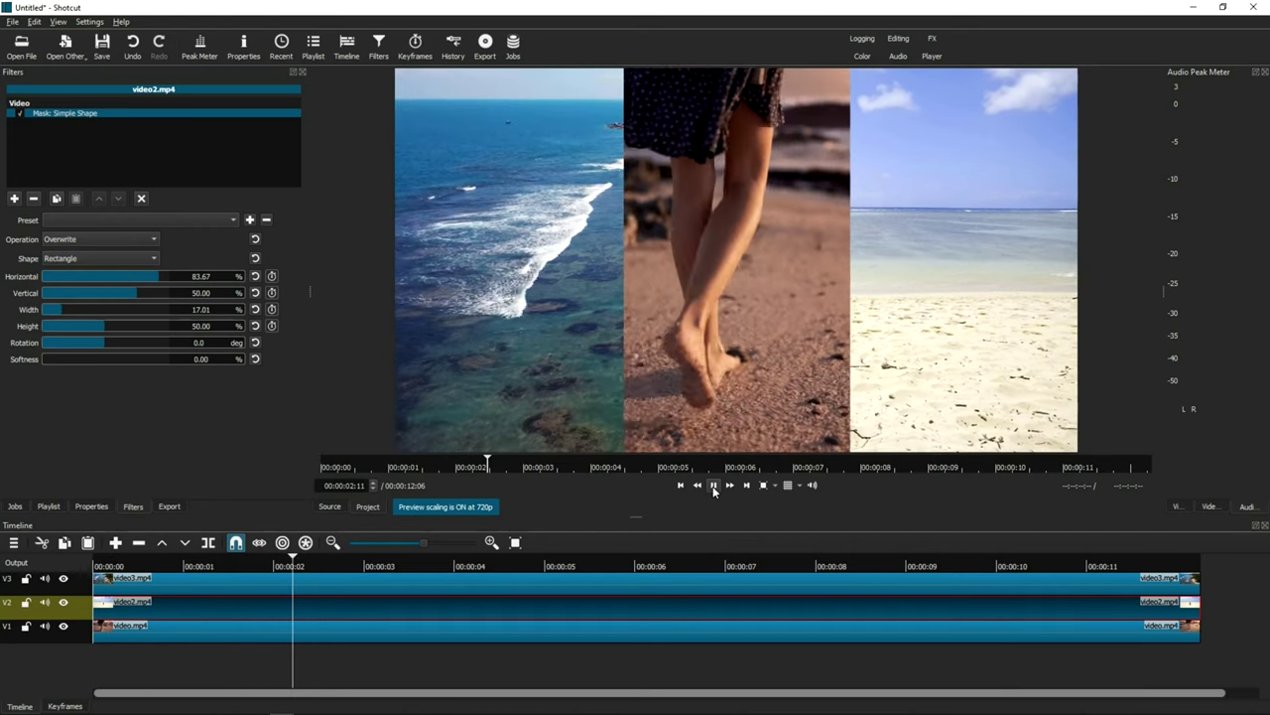
{"action": "left_click", "coordinate": [713, 488]}
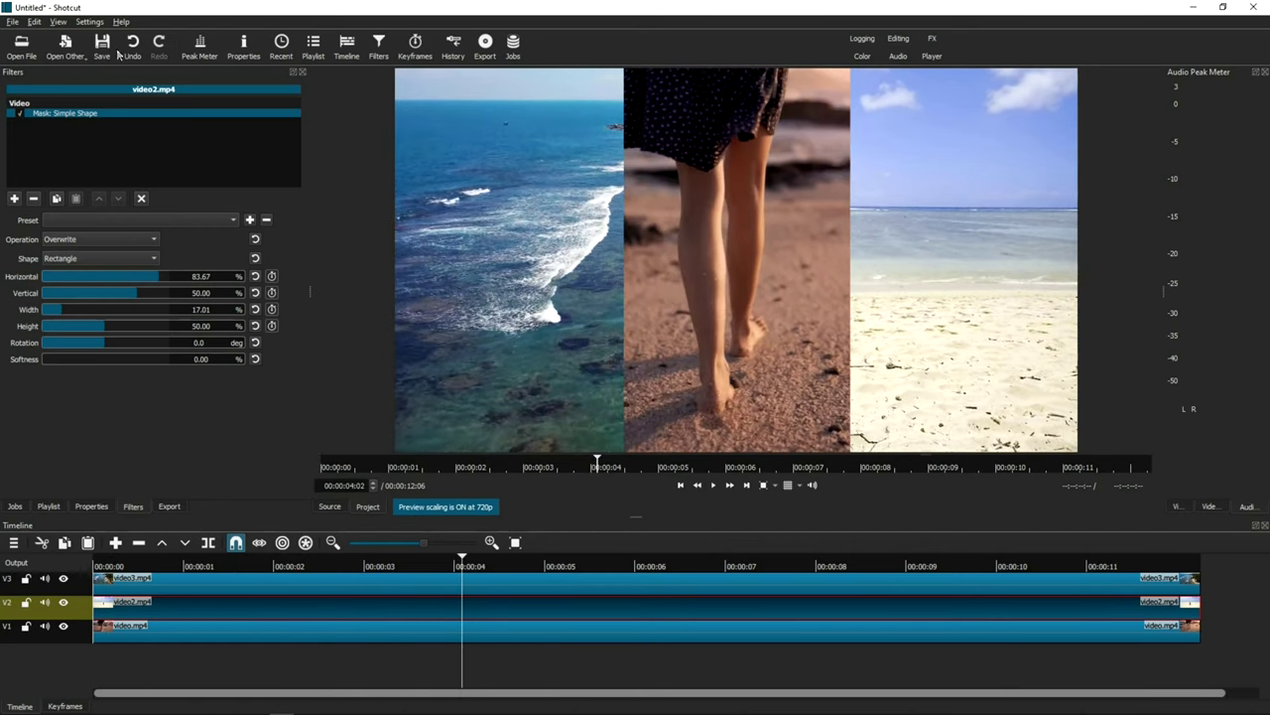
{"action": "left_click", "coordinate": [89, 21]}
{"action": "mouse_move", "coordinate": [144, 145]}
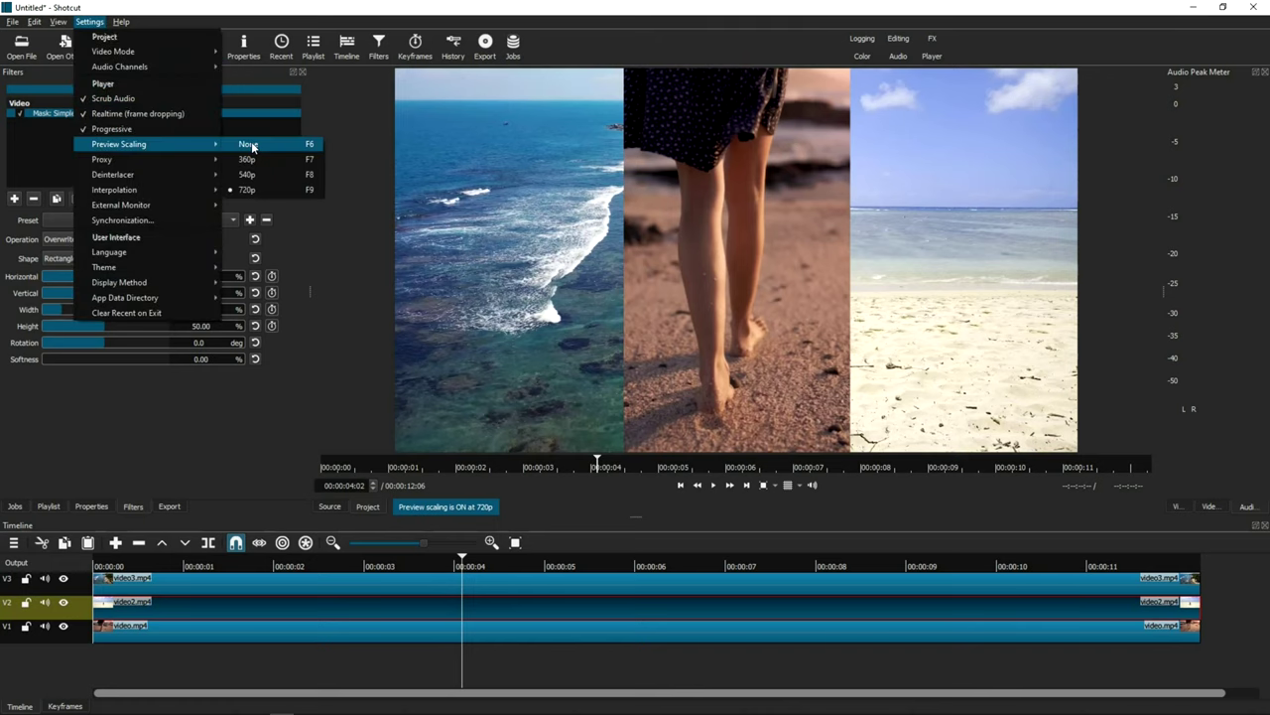
{"action": "left_click", "coordinate": [263, 174]}
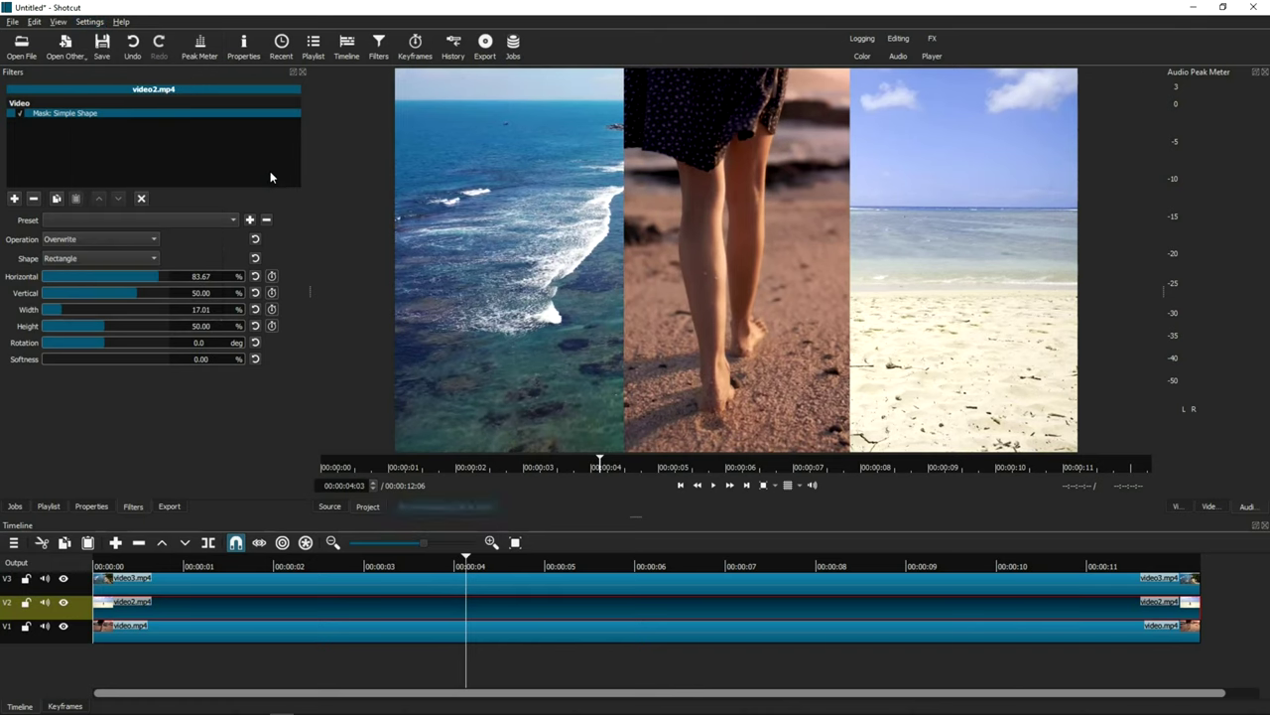
{"action": "left_click", "coordinate": [714, 486]}
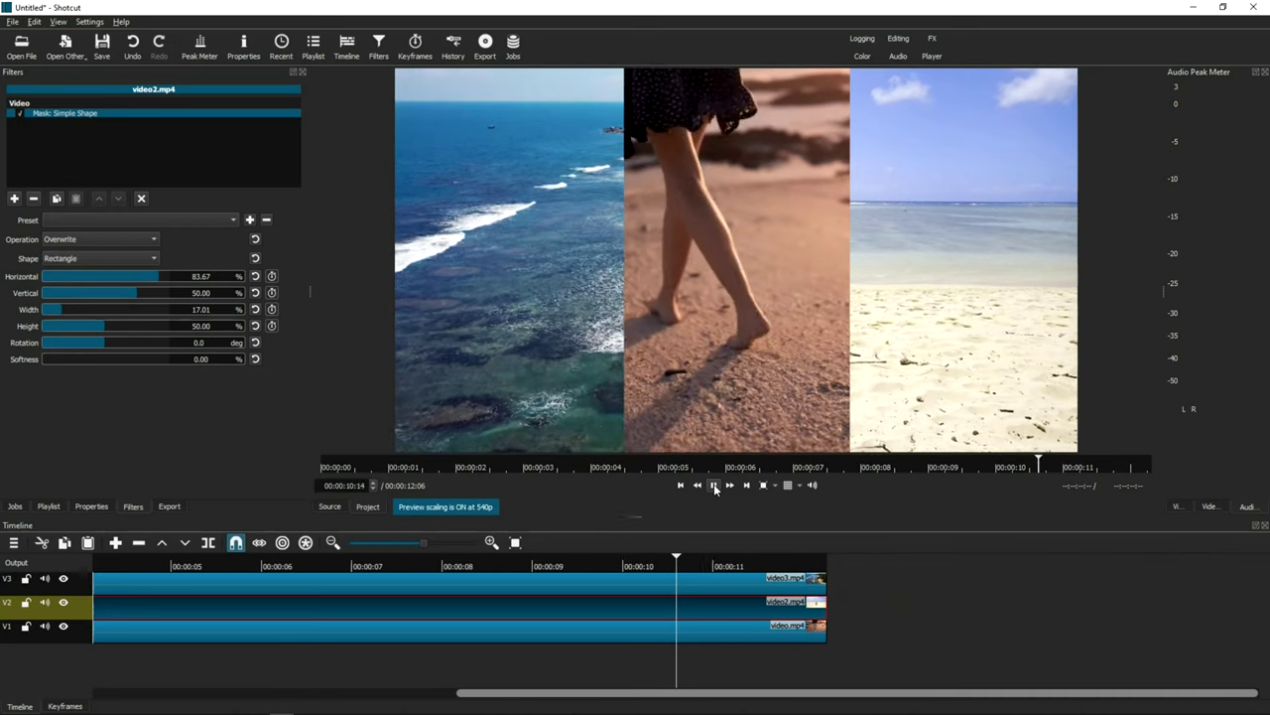
{"action": "left_click", "coordinate": [714, 483]}
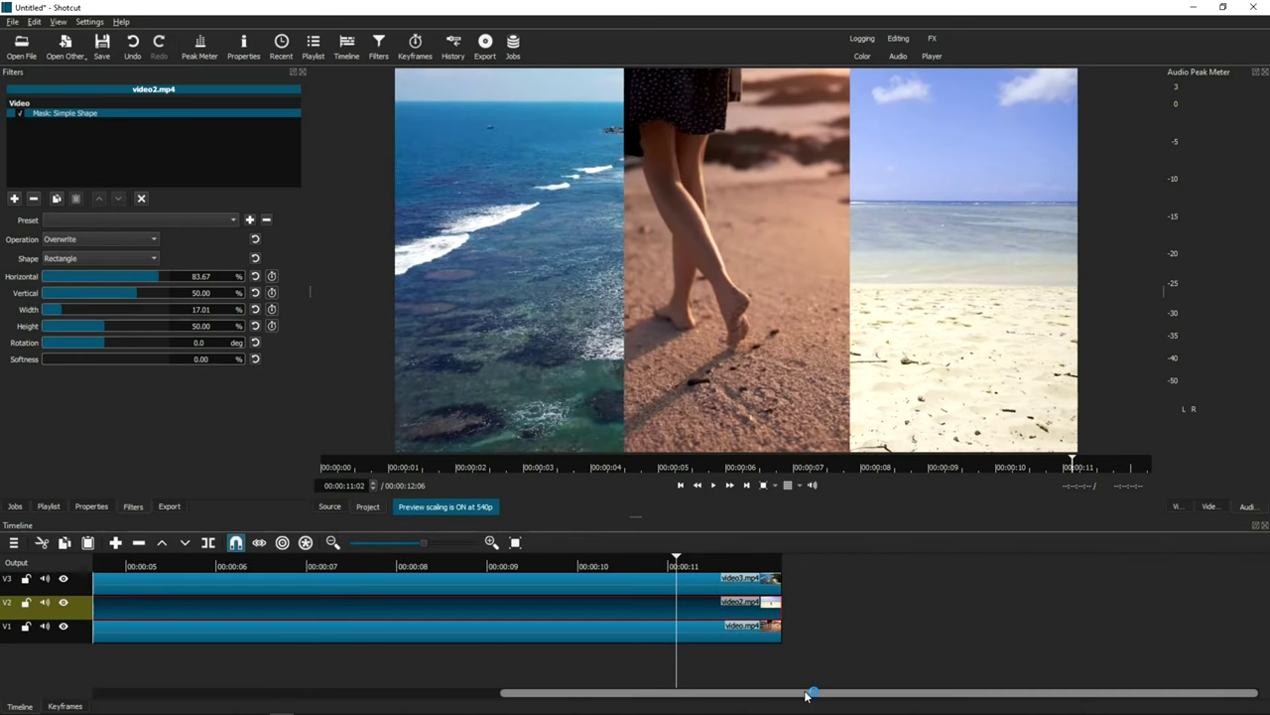
Scroll the timeline back and select video3.mp4 on V3 to show its mask filter.
{"action": "left_click_drag", "start_coordinate": [807, 692], "coordinate": [440, 698]}
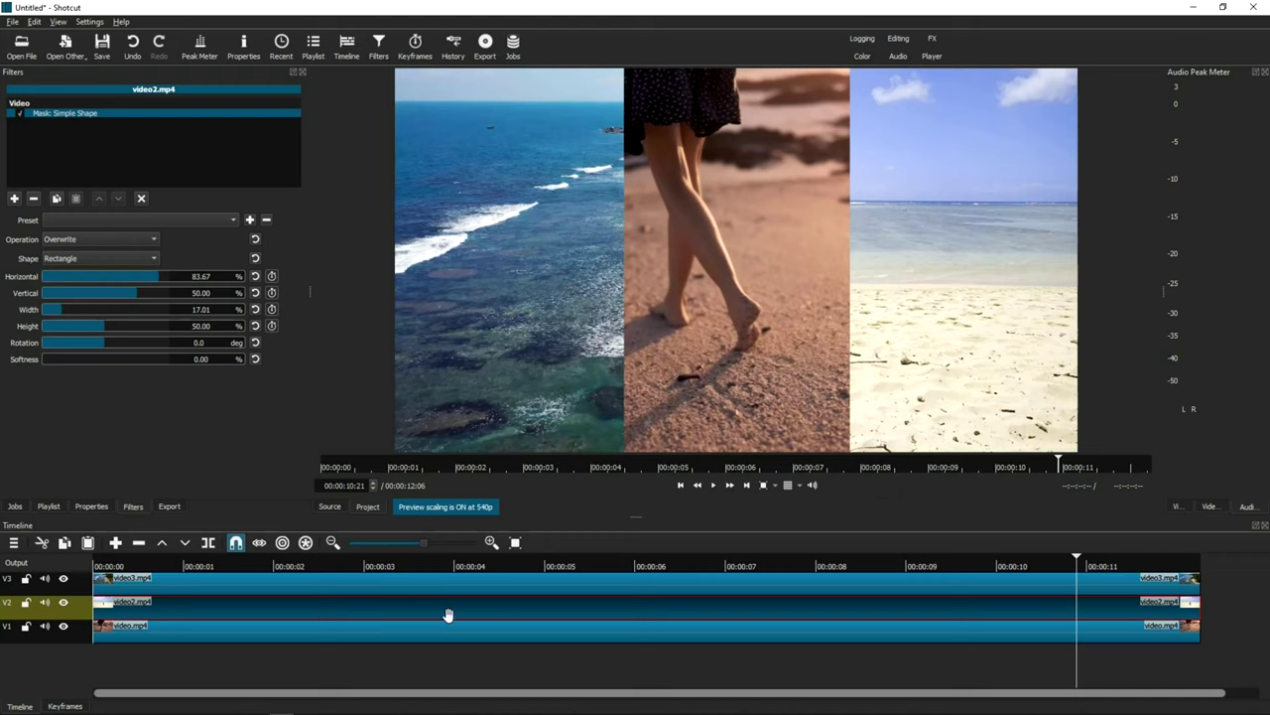
{"action": "left_click", "coordinate": [339, 583]}
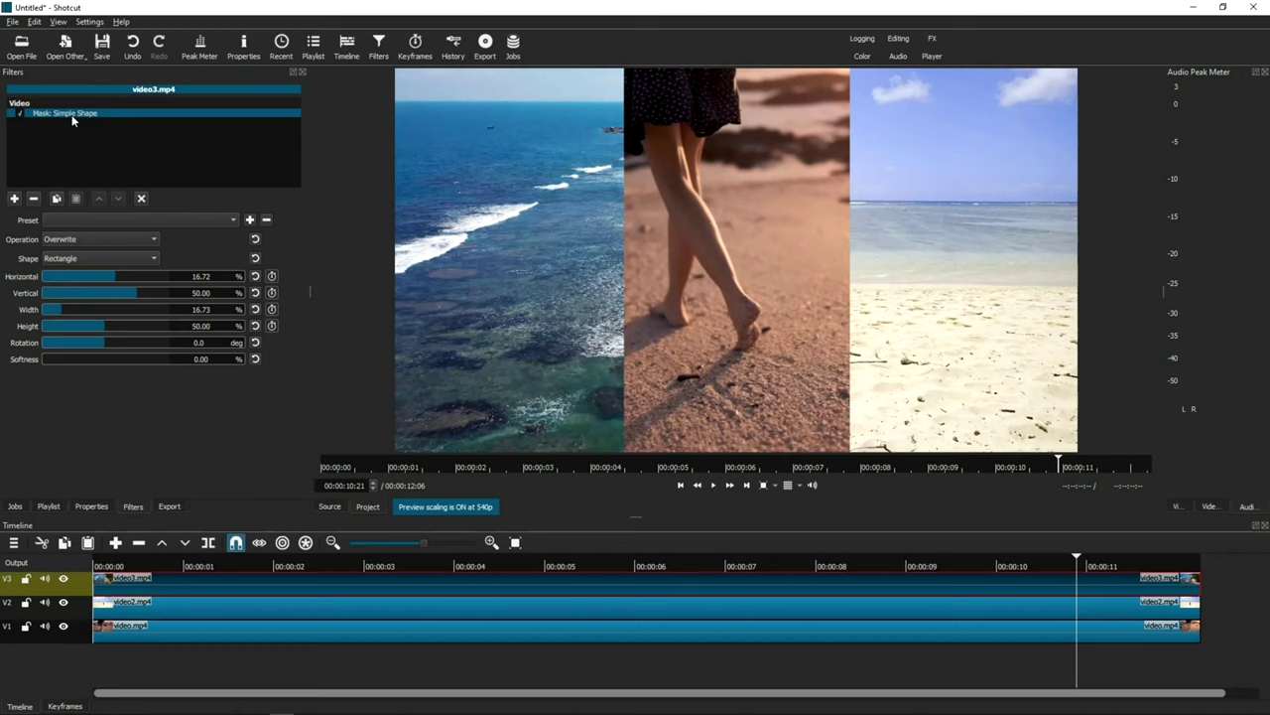
Rotate video3.mp4's mask to -14.6° and turn the preview grid back on.
{"action": "left_click", "coordinate": [94, 344]}
{"action": "scroll", "coordinate": [104, 347], "scroll_direction": "down", "scroll_amount": 3}
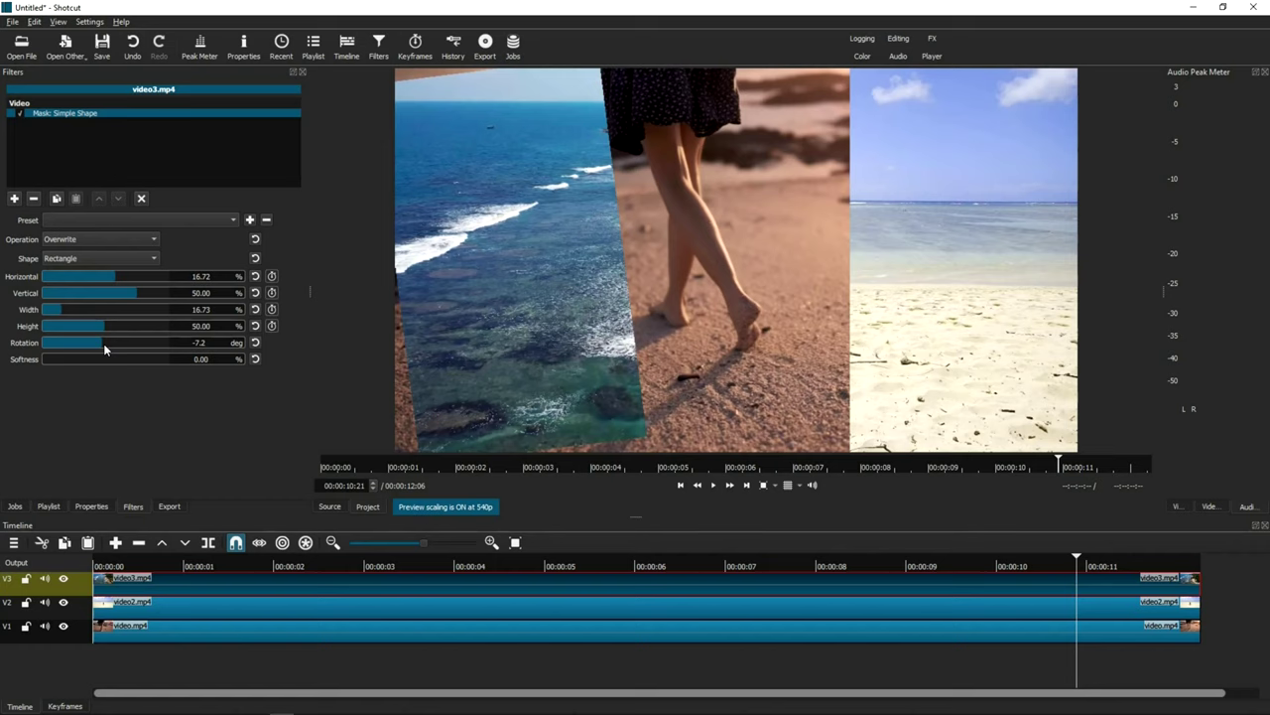
{"action": "scroll", "coordinate": [103, 344], "scroll_direction": "down", "scroll_amount": 3}
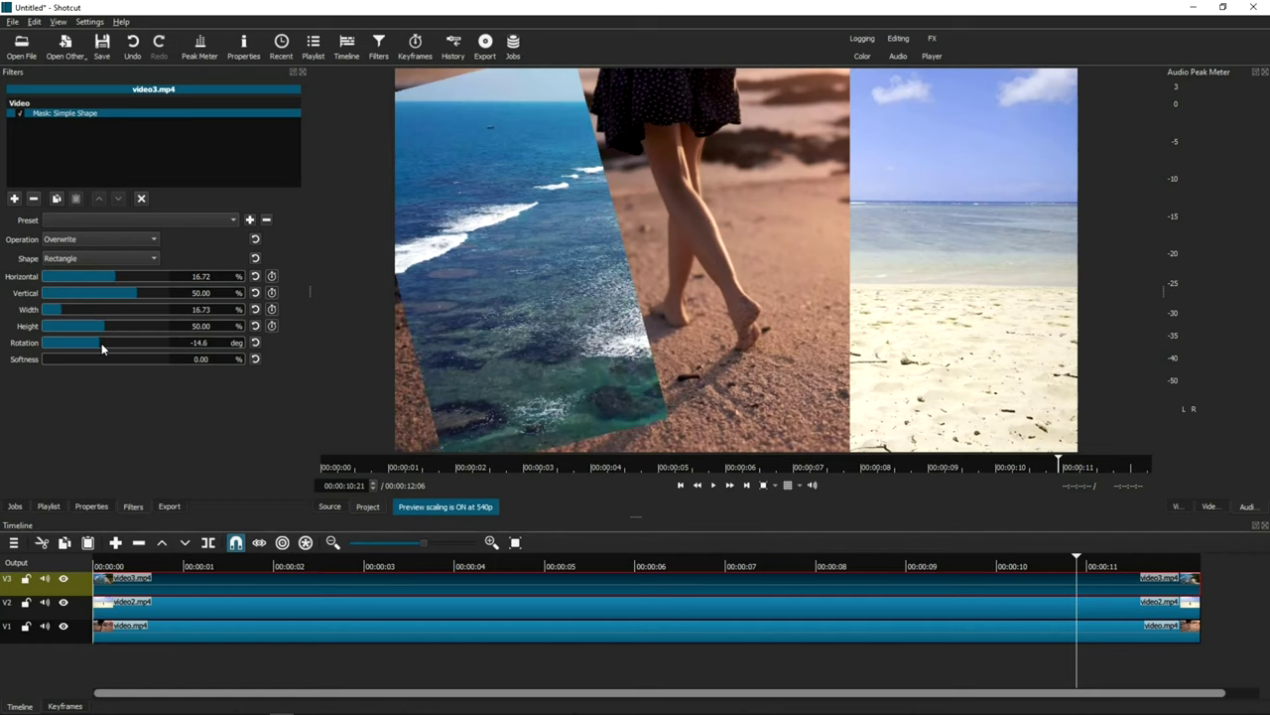
{"action": "left_click", "coordinate": [787, 485]}
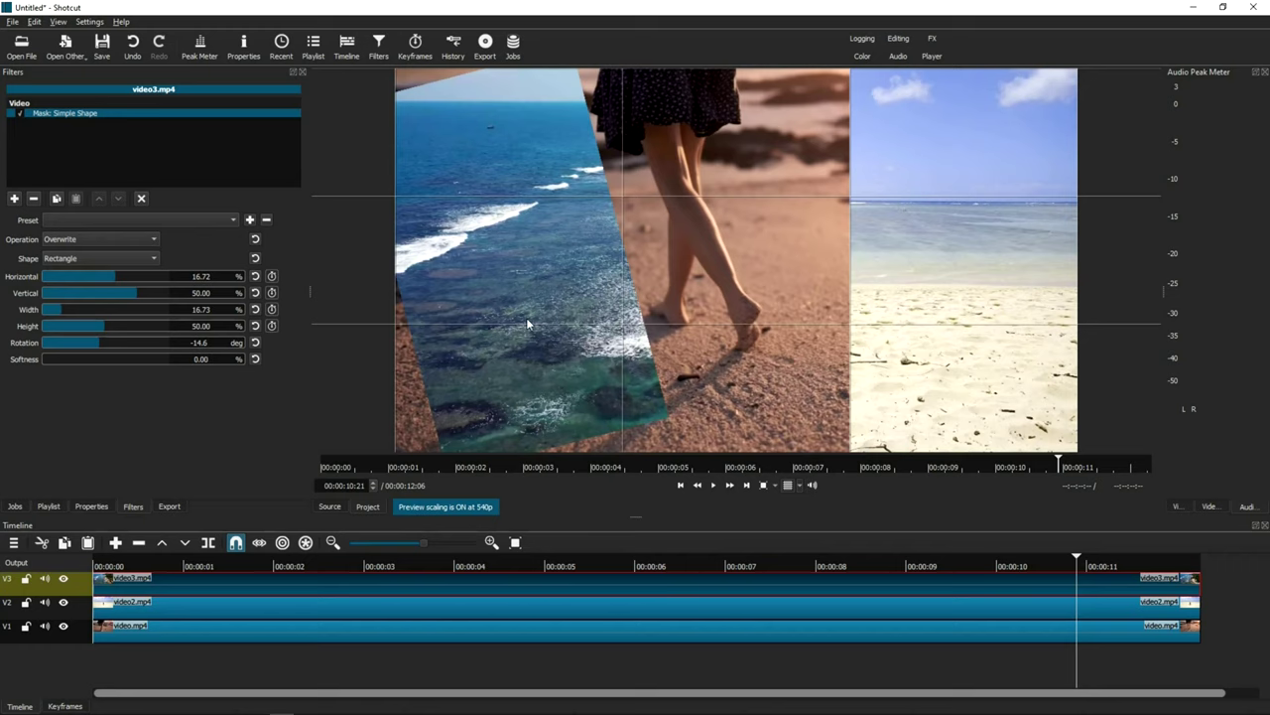
{"action": "left_click", "coordinate": [199, 345]}
Reselect video3.mp4 and set its mask to 100% height and about 71.43% vertical.
{"action": "left_click", "coordinate": [364, 603]}
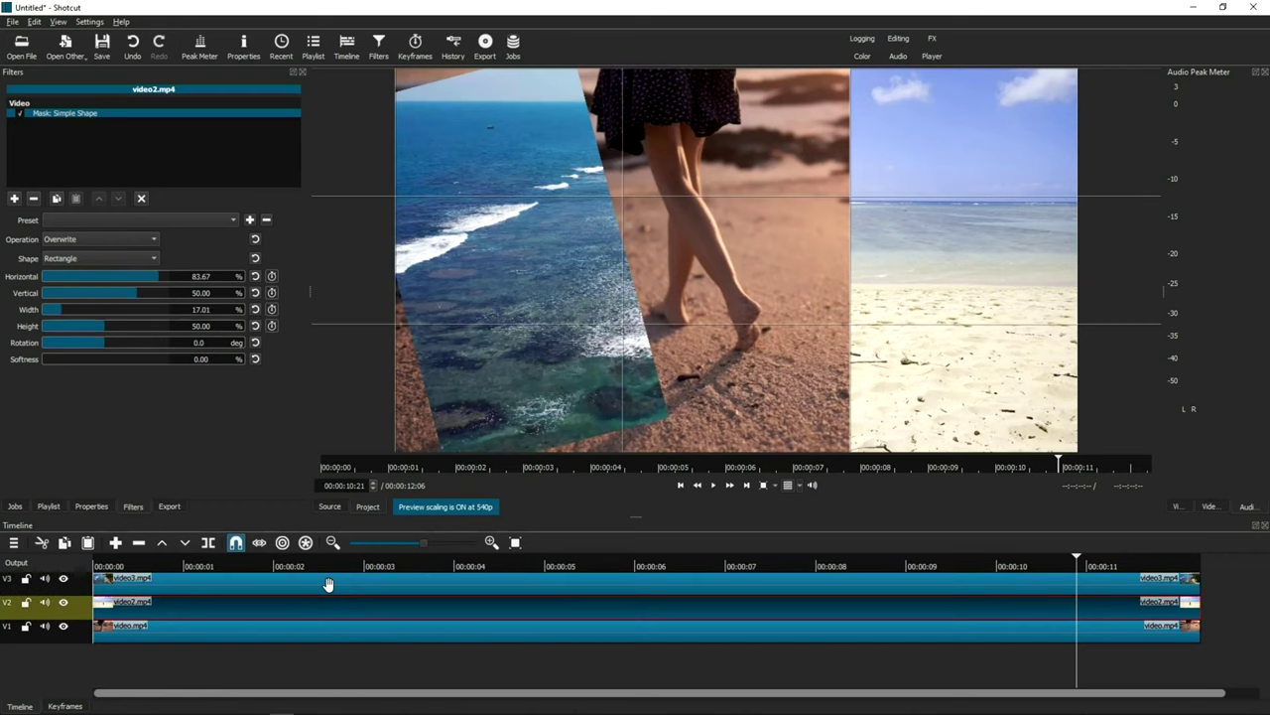
{"action": "left_click", "coordinate": [329, 583]}
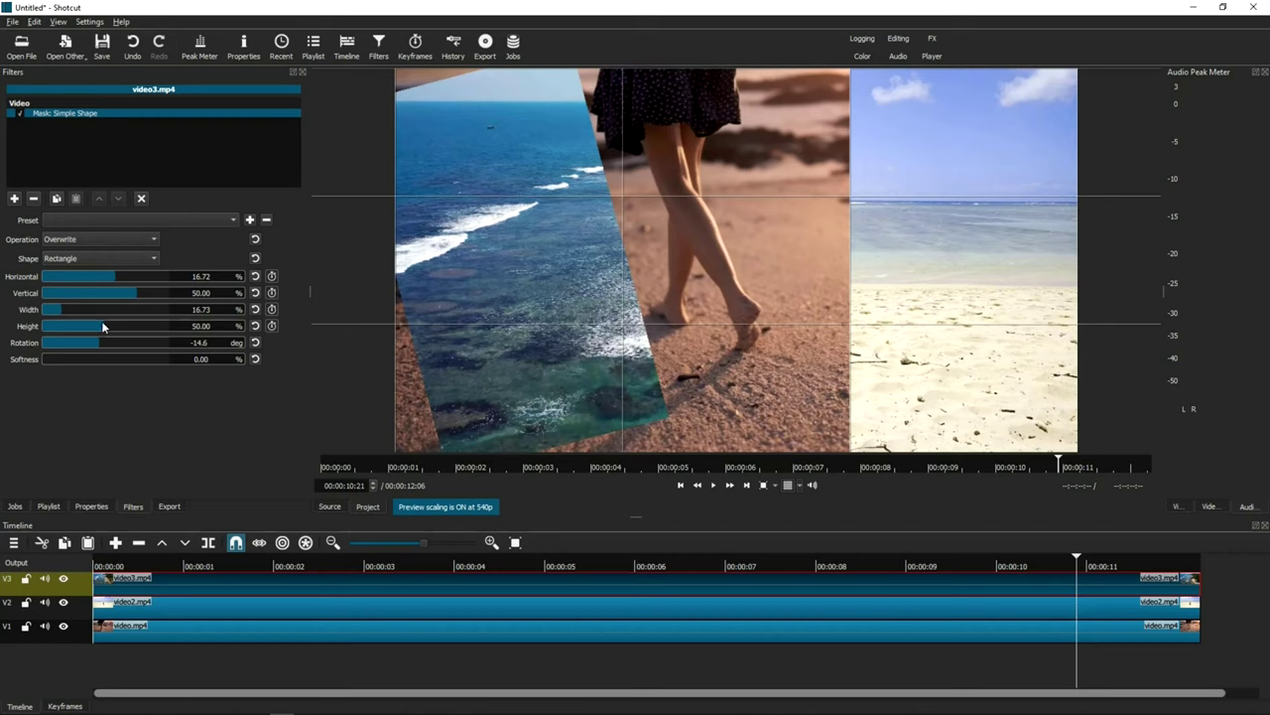
{"action": "left_click_drag", "start_coordinate": [100, 331], "coordinate": [198, 335]}
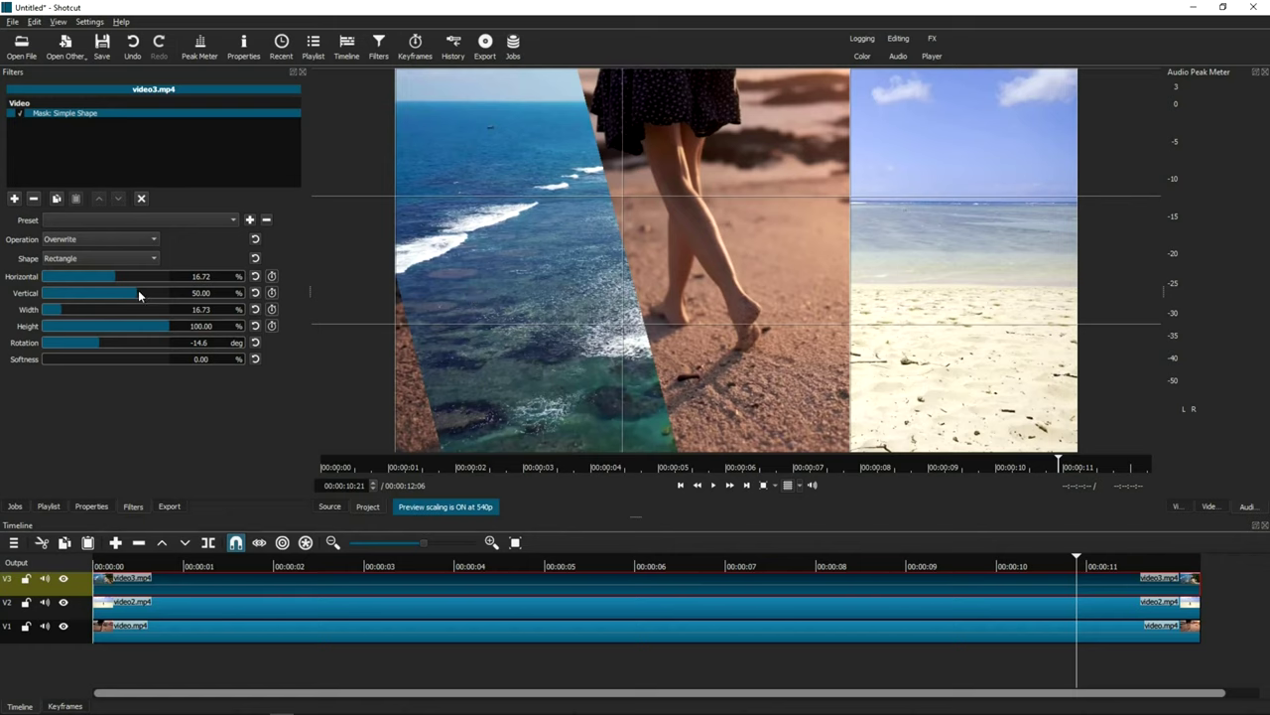
{"action": "left_click_drag", "start_coordinate": [138, 290], "coordinate": [153, 299]}
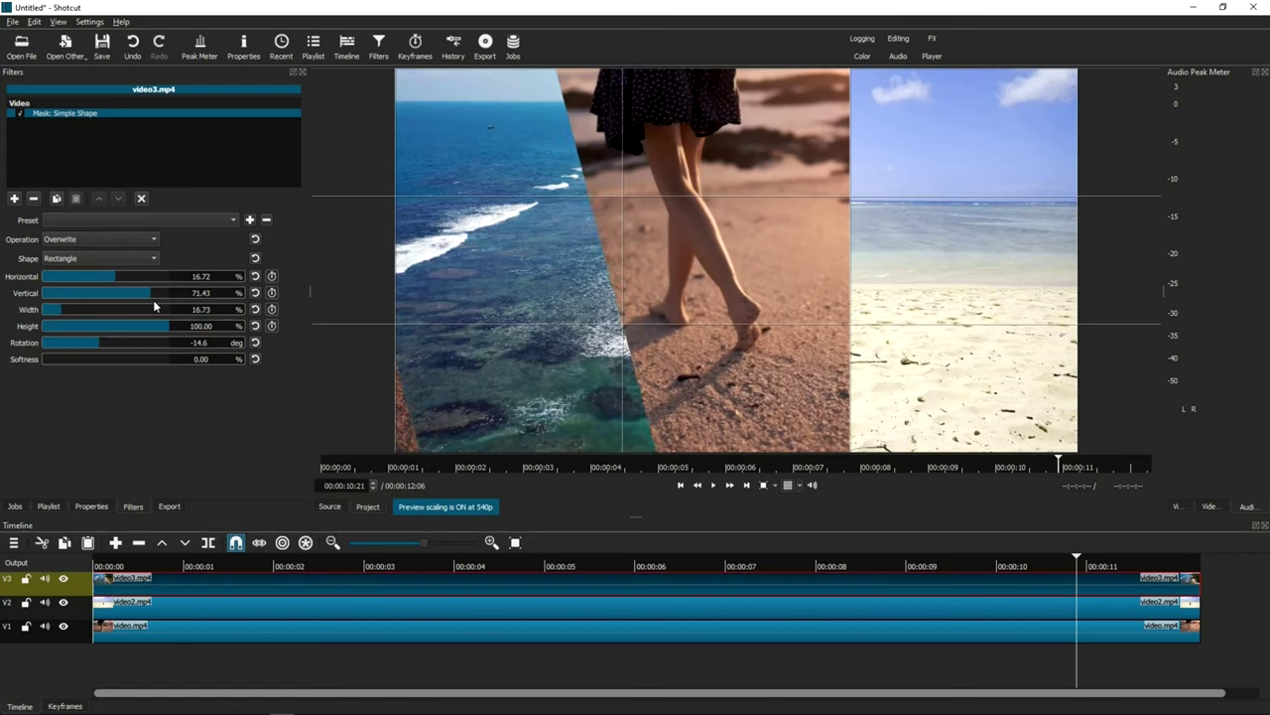
{"action": "left_click", "coordinate": [623, 327]}
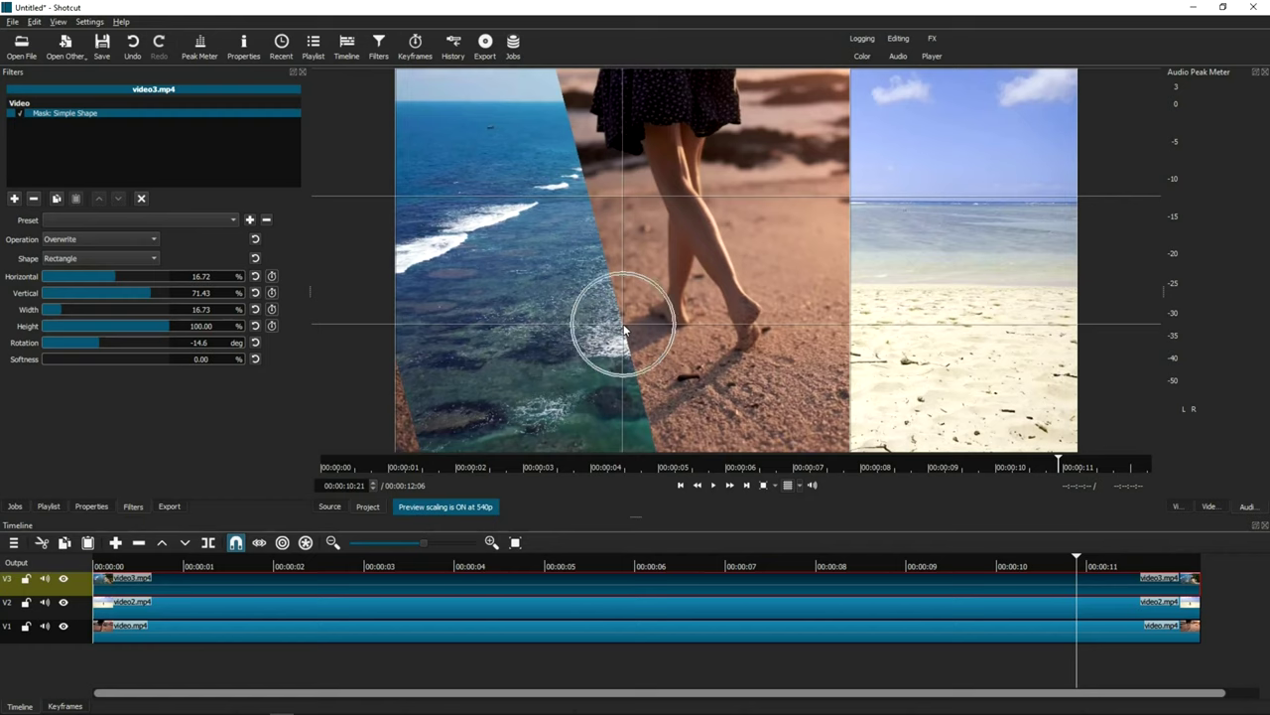
{"action": "left_click", "coordinate": [624, 328]}
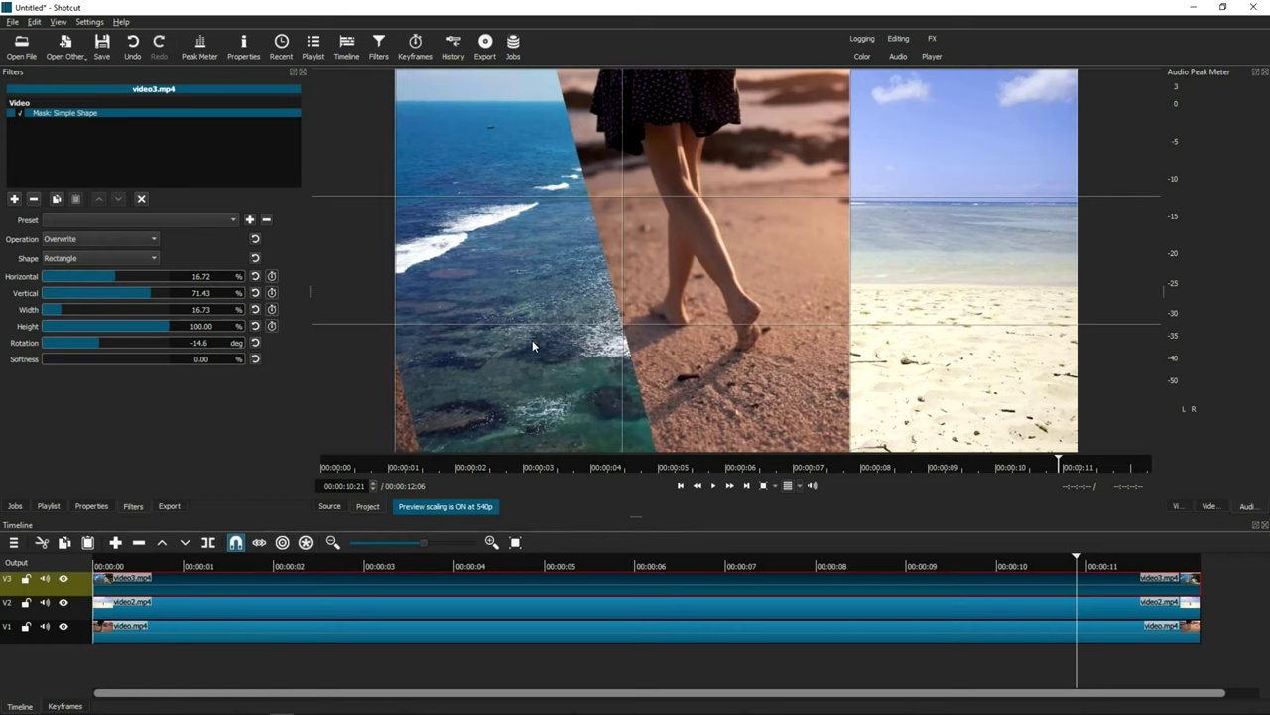
{"action": "left_click", "coordinate": [407, 435]}
Set the ocean clip's mask width to 19.90%.
{"action": "left_click", "coordinate": [56, 309]}
{"action": "left_click", "coordinate": [63, 312]}
{"action": "left_click_drag", "start_coordinate": [65, 310], "coordinate": [68, 313]}
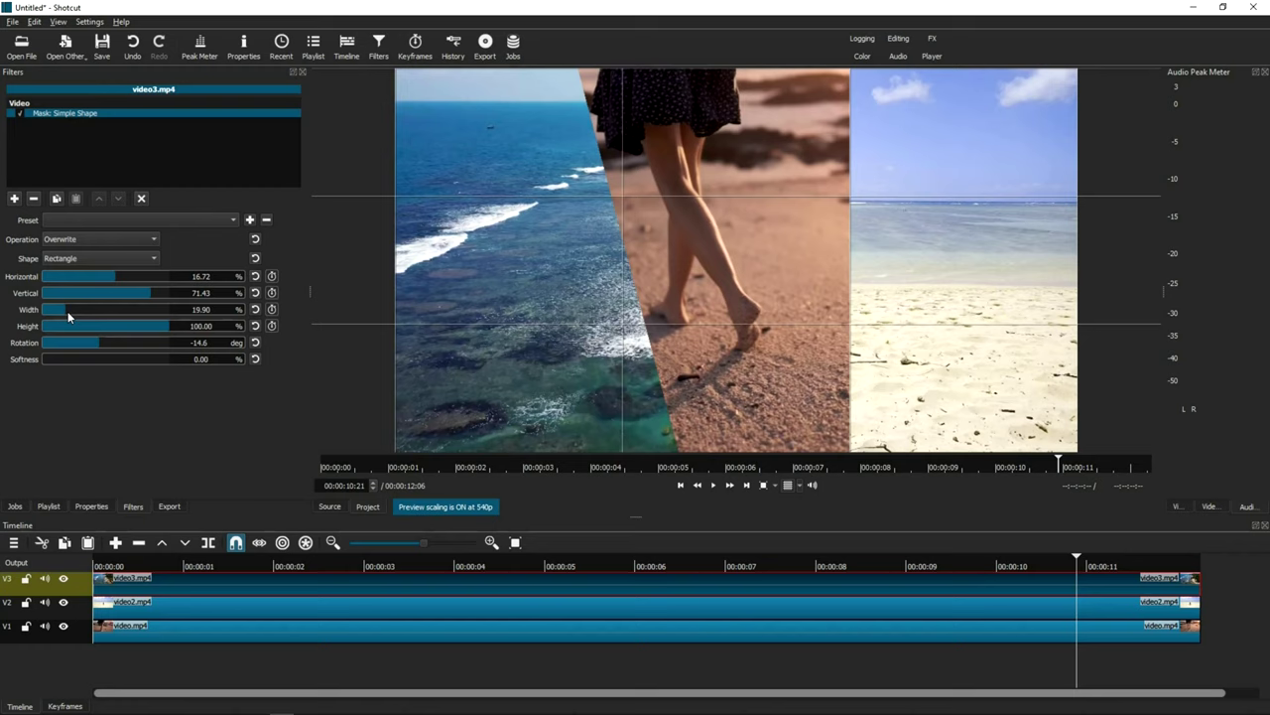
{"action": "left_click_drag", "start_coordinate": [67, 311], "coordinate": [65, 310]}
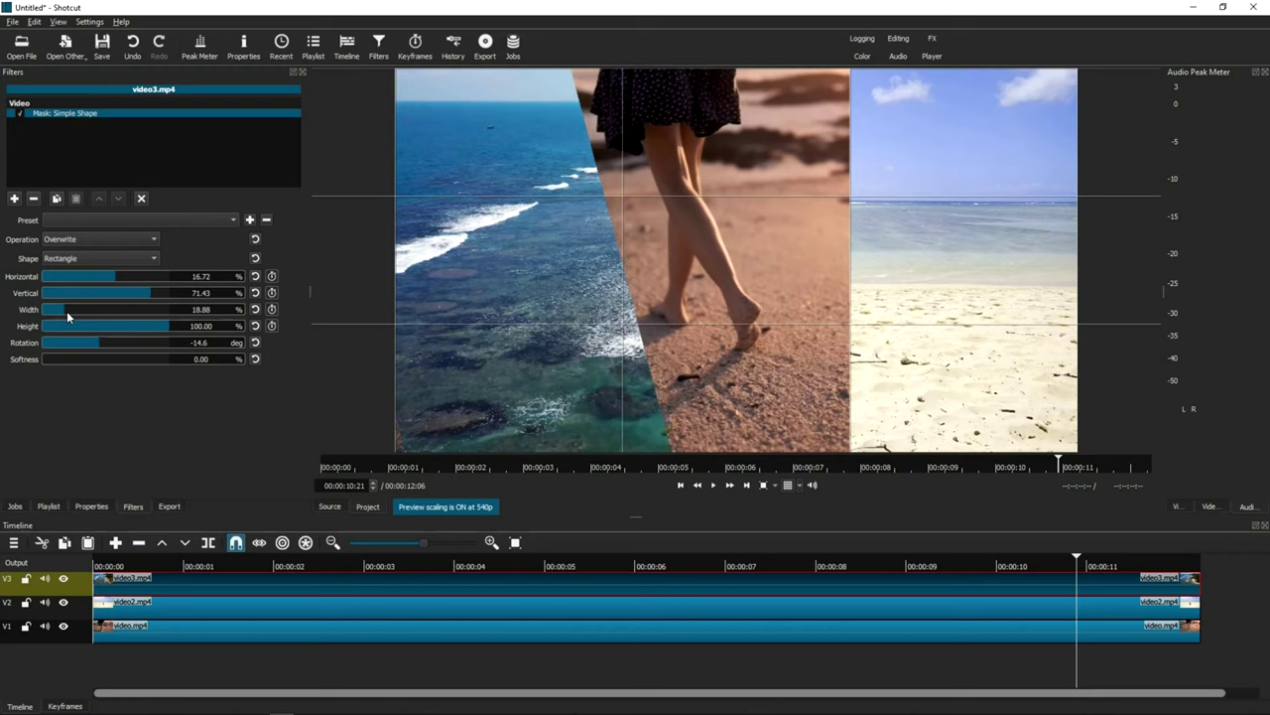
{"action": "left_click_drag", "start_coordinate": [66, 310], "coordinate": [68, 314]}
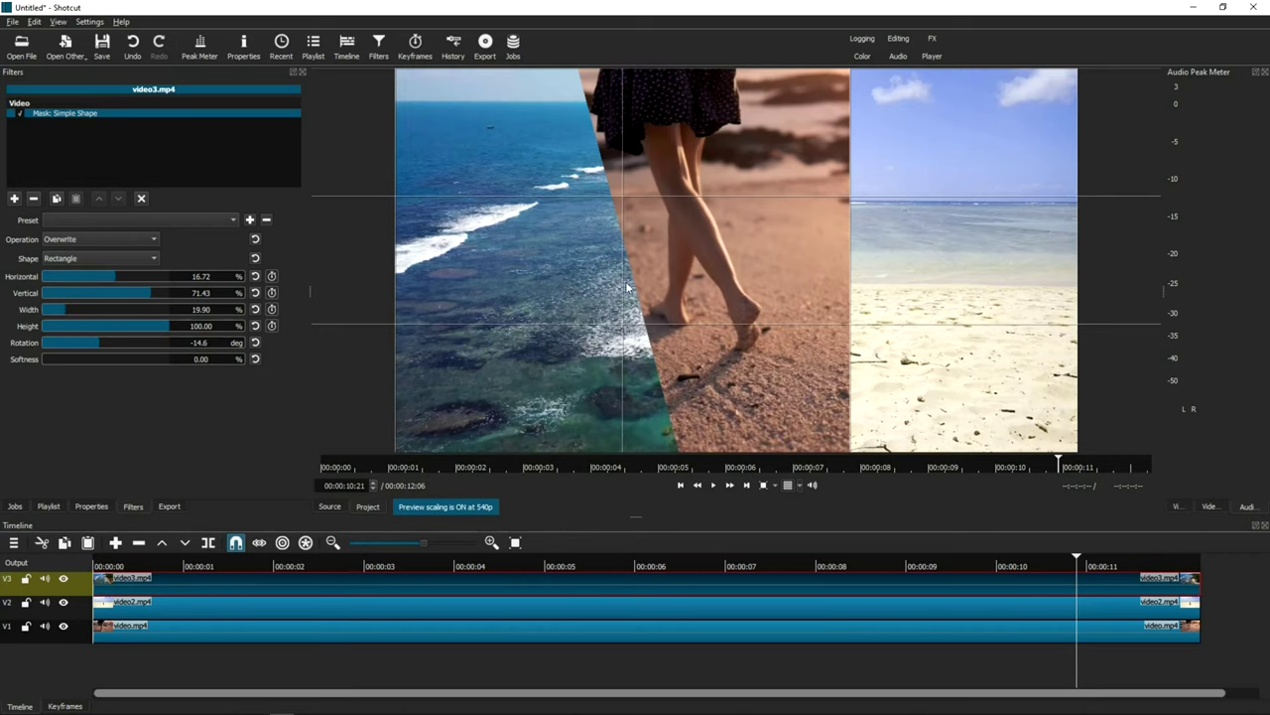
Lower the ocean mask to about 91.84% vertical, then select video2.mp4.
{"action": "left_click", "coordinate": [625, 327]}
{"action": "scroll", "coordinate": [147, 296], "scroll_direction": "down", "scroll_amount": 5}
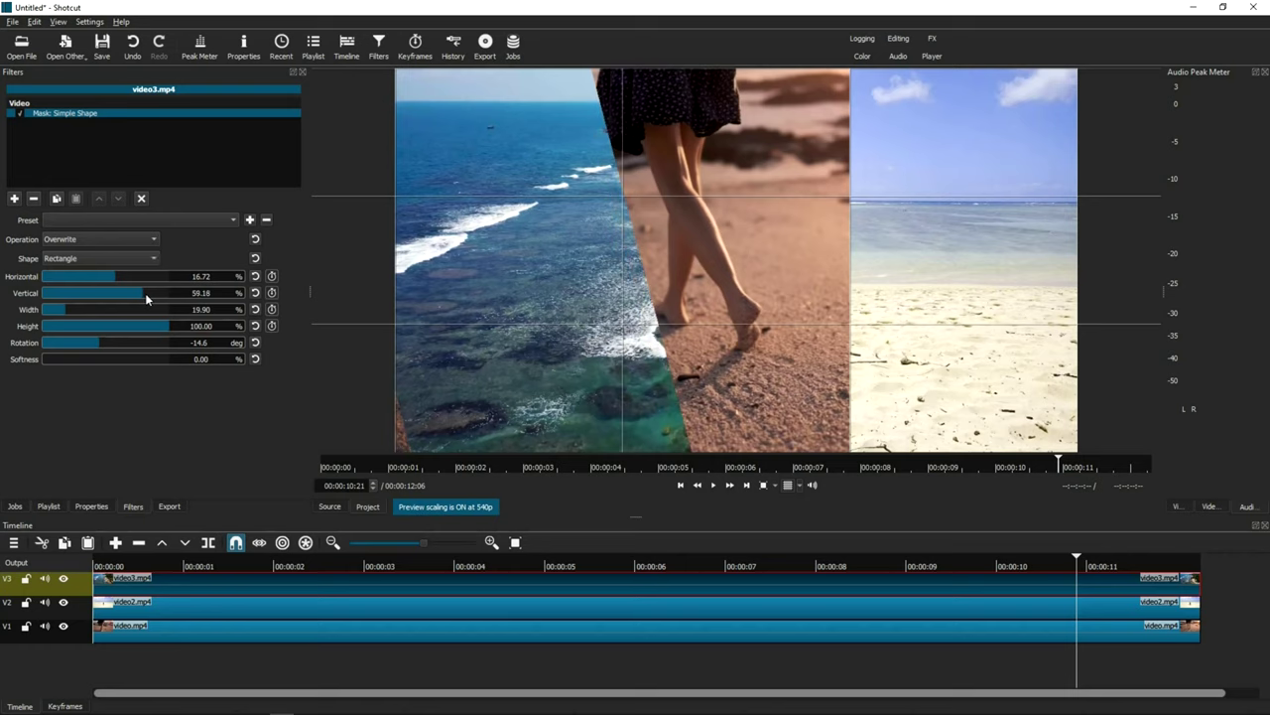
{"action": "left_click_drag", "start_coordinate": [149, 293], "coordinate": [167, 296]}
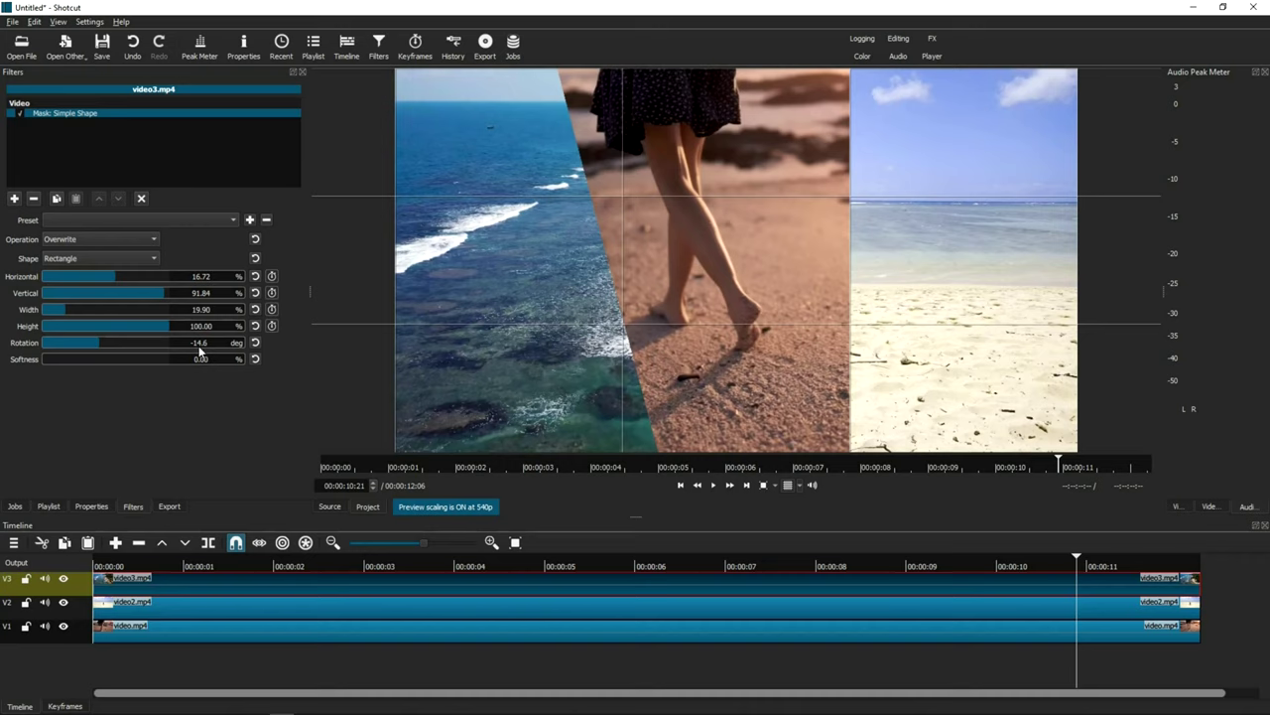
{"action": "left_click", "coordinate": [624, 607]}
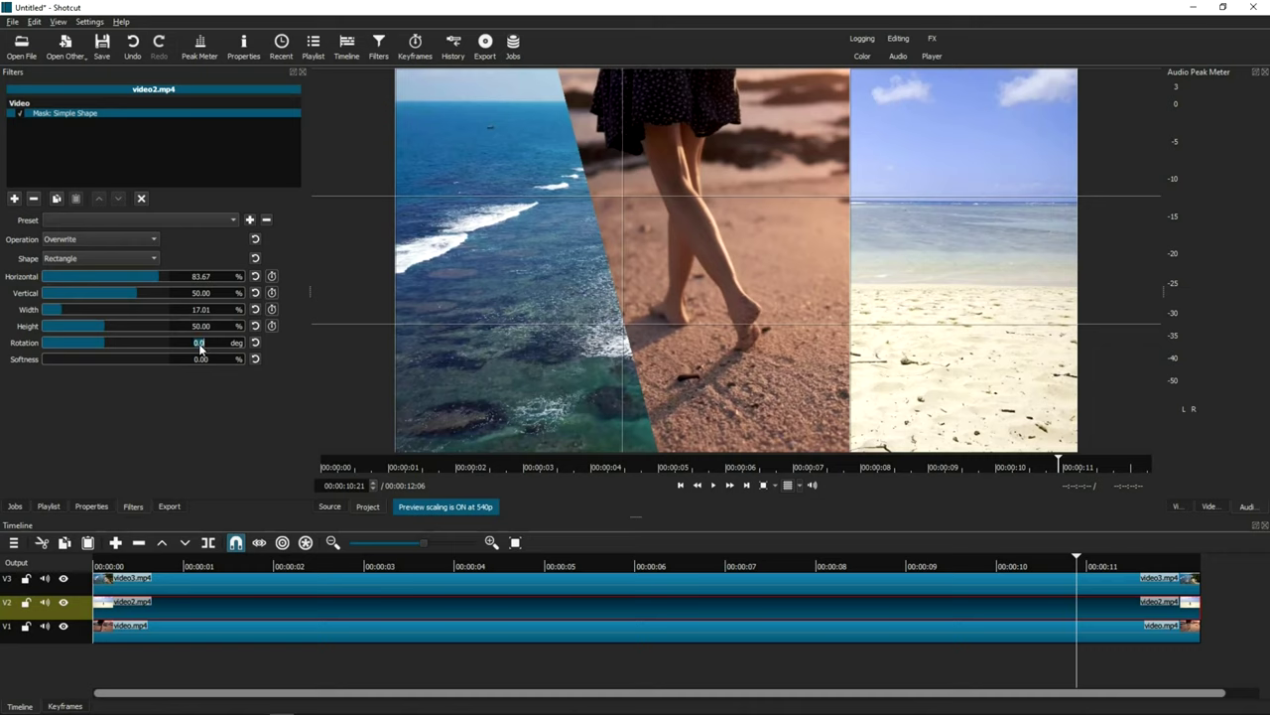
Enter -14.6° as the rotation of video2.mp4's Simple Shape mask.
{"action": "type", "text": "-14.6"}
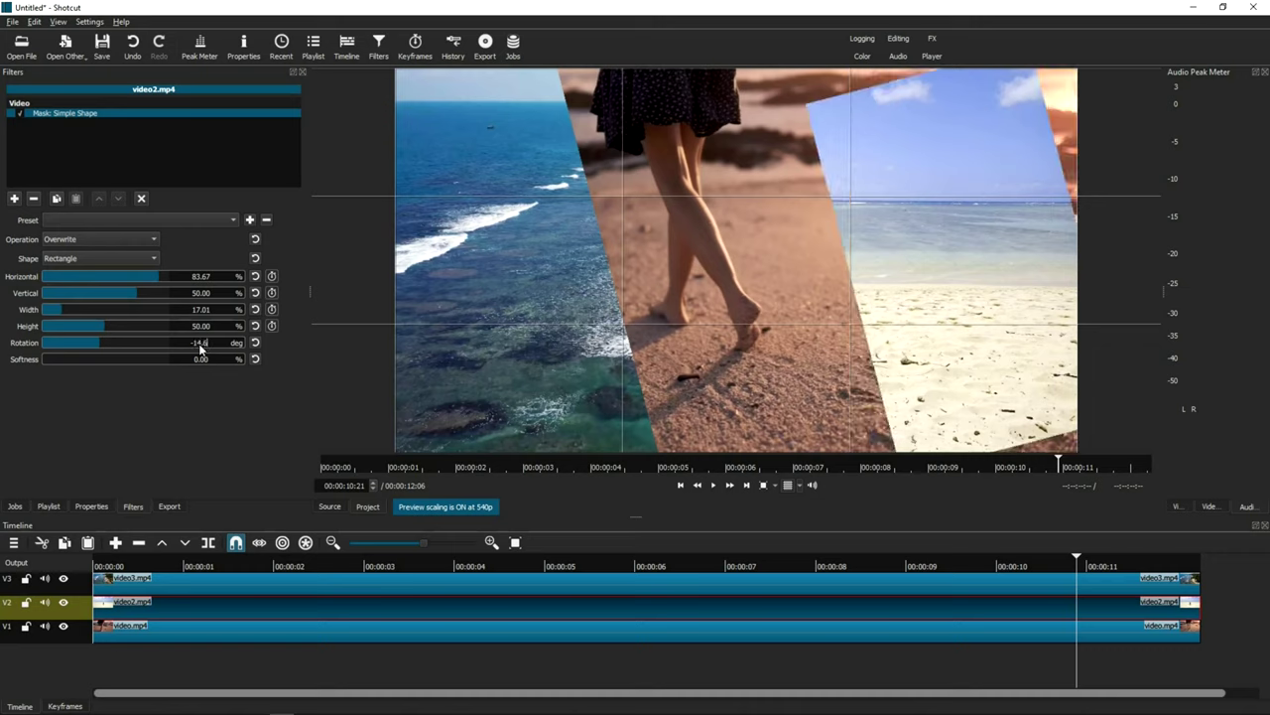
{"action": "key", "text": "Tab"}
Set video2.mp4's mask to Height 100%, Width 23.47% and Vertical about 17.35%.
{"action": "left_click", "coordinate": [69, 327]}
{"action": "left_click_drag", "start_coordinate": [102, 324], "coordinate": [272, 328]}
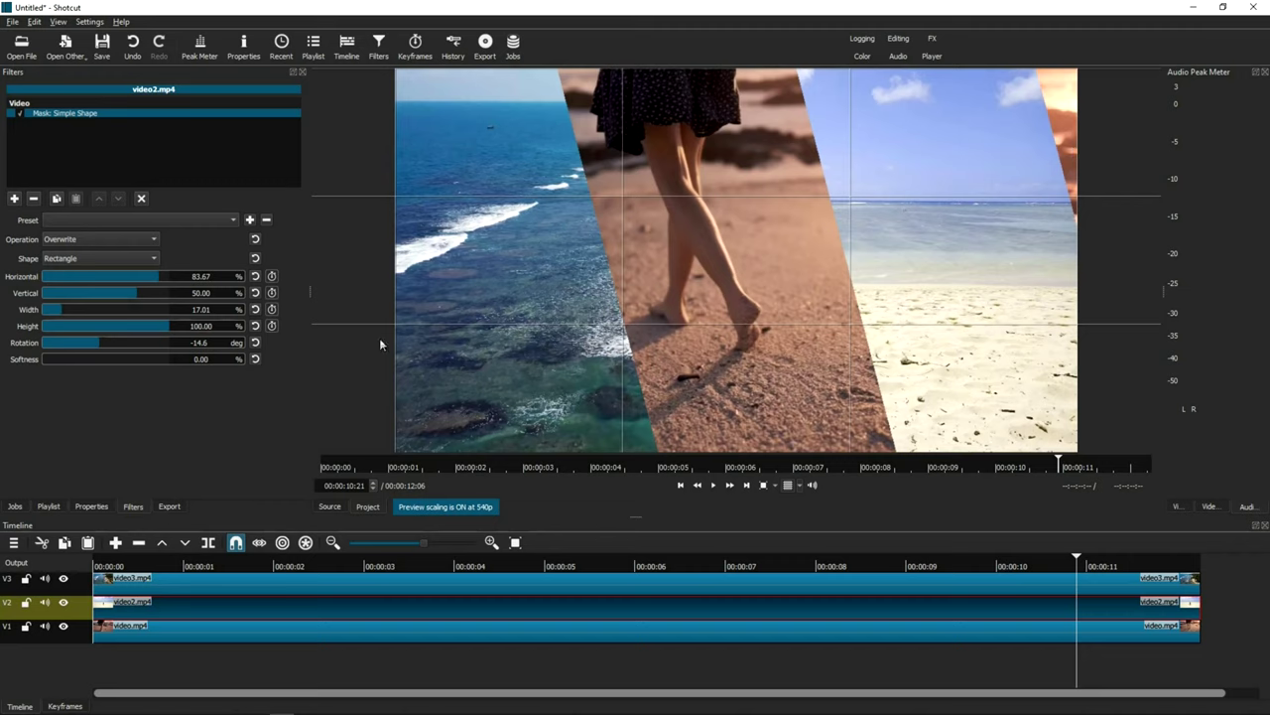
{"action": "left_click", "coordinate": [59, 309]}
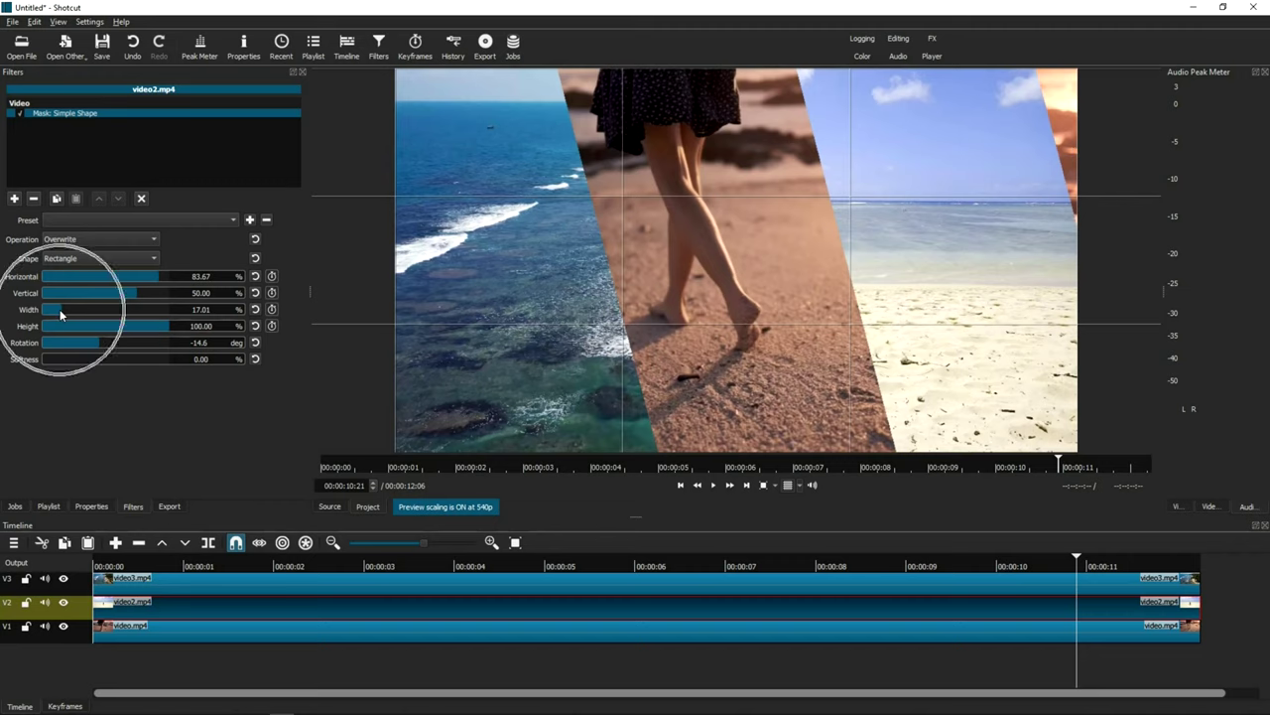
{"action": "left_click", "coordinate": [857, 316]}
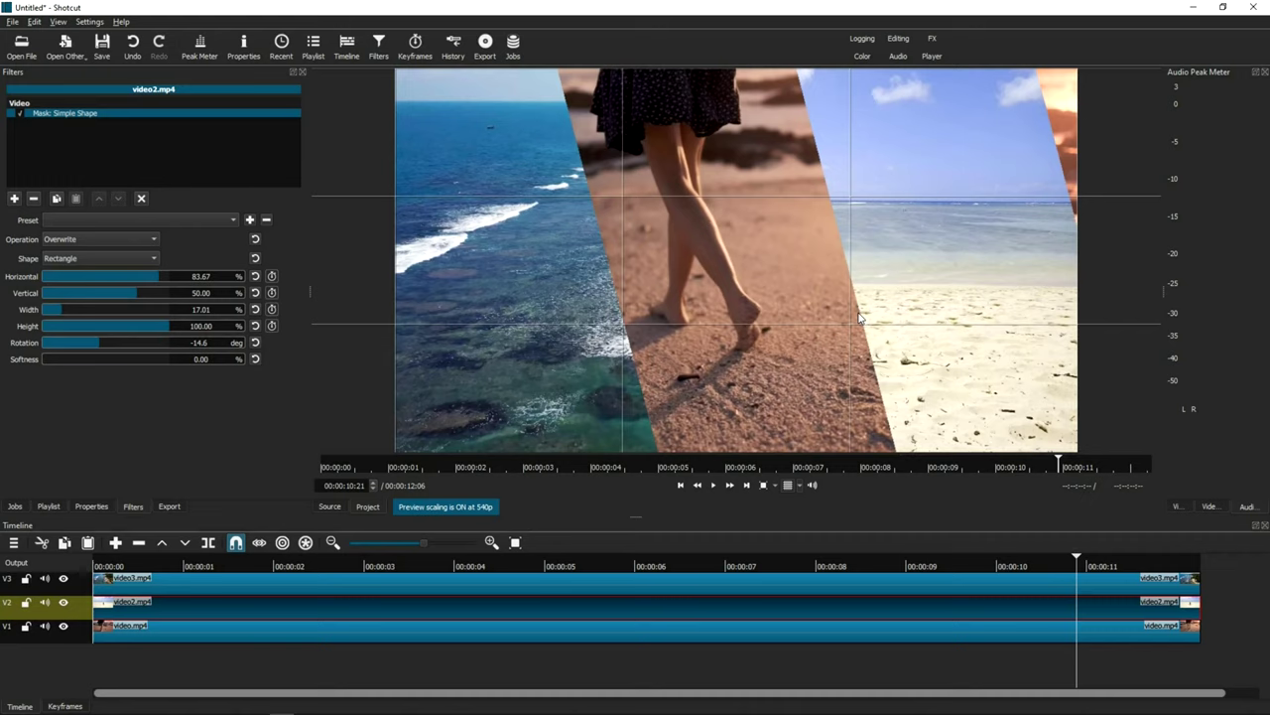
{"action": "left_click", "coordinate": [1069, 91]}
{"action": "left_click", "coordinate": [1069, 91]}
{"action": "left_click_drag", "start_coordinate": [66, 311], "coordinate": [71, 310]}
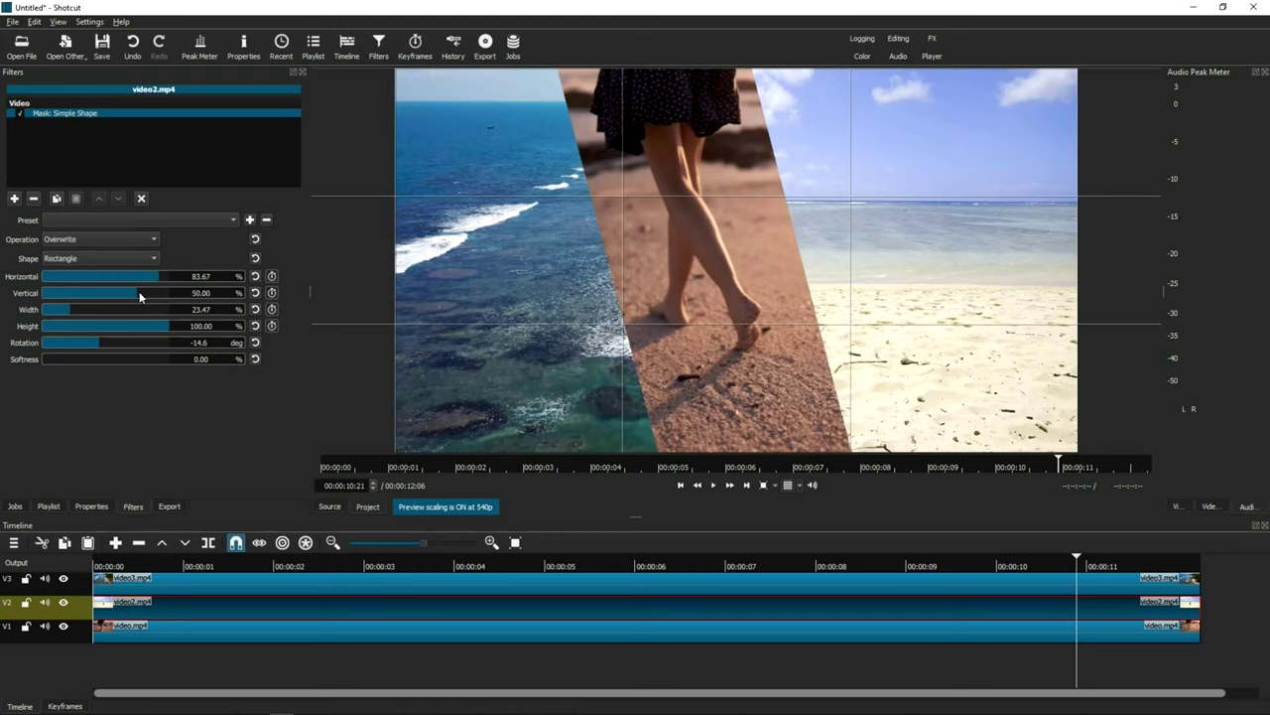
{"action": "left_click_drag", "start_coordinate": [140, 295], "coordinate": [119, 291]}
{"action": "left_click", "coordinate": [852, 329]}
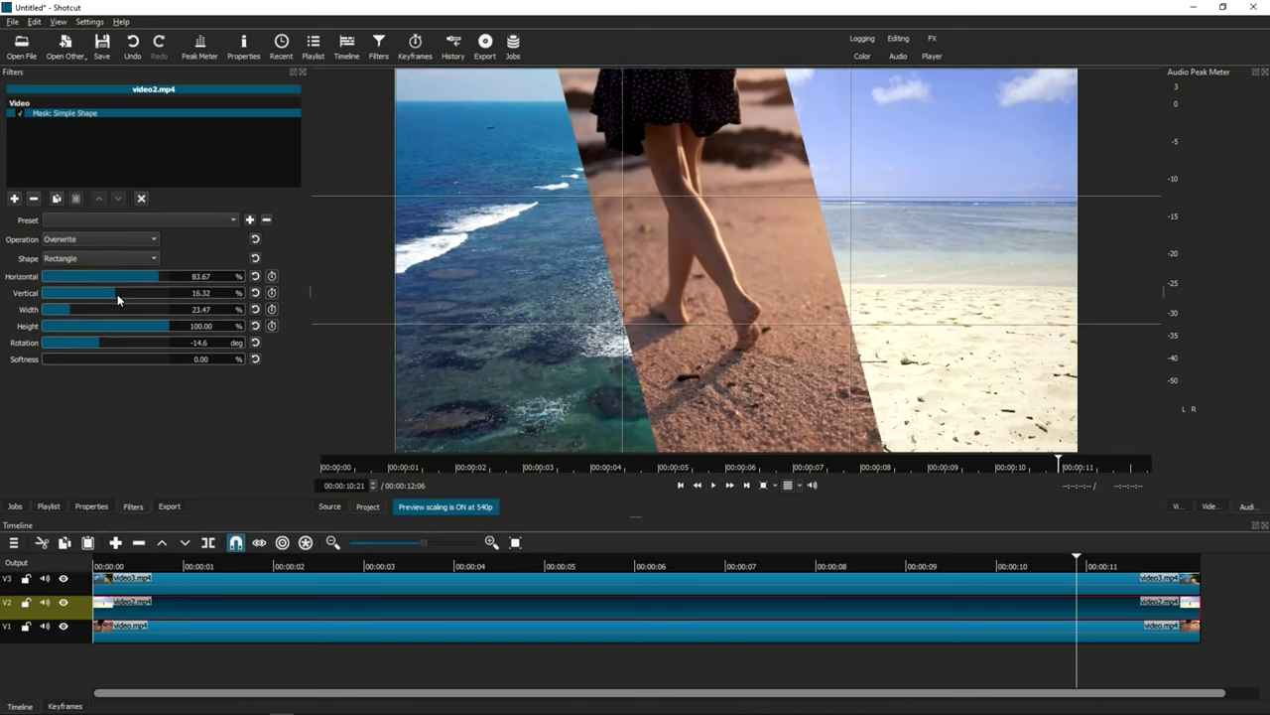
{"action": "left_click_drag", "start_coordinate": [119, 293], "coordinate": [118, 294]}
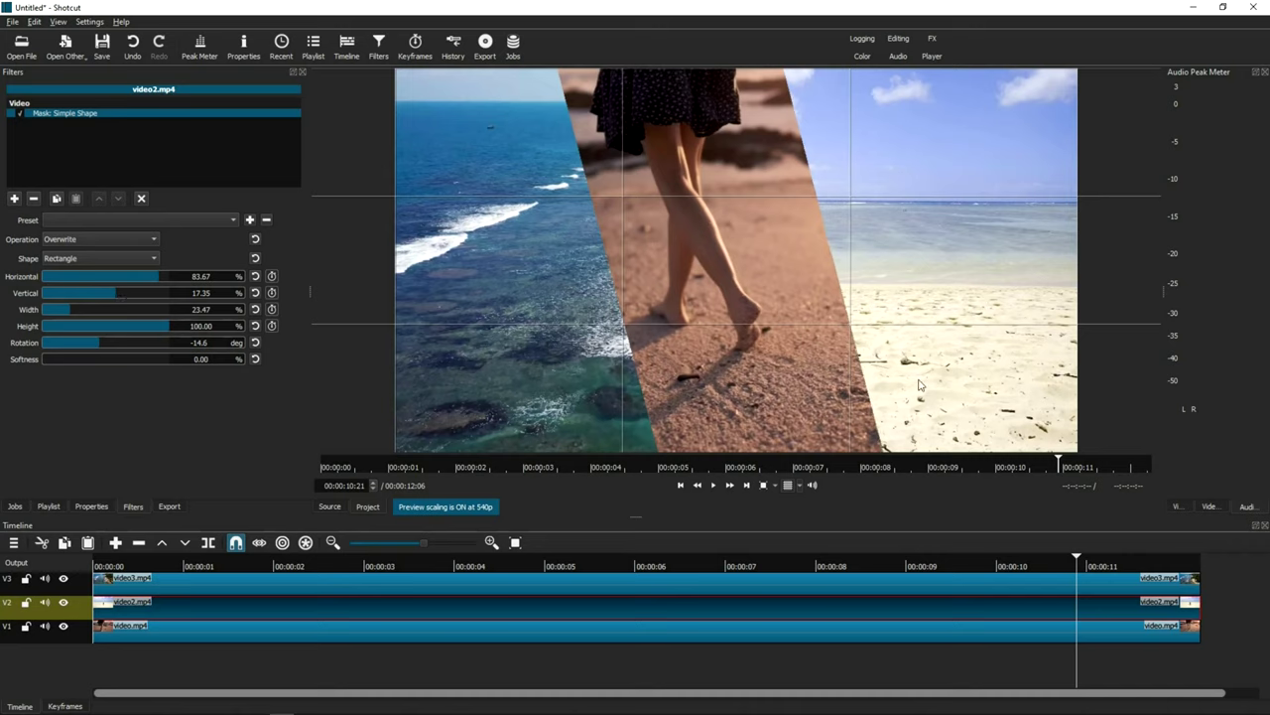
{"action": "left_click", "coordinate": [789, 487]}
Turn off the preview grid, return to 00:00:00:00 and play the three-panel split screen.
{"action": "left_click", "coordinate": [789, 486]}
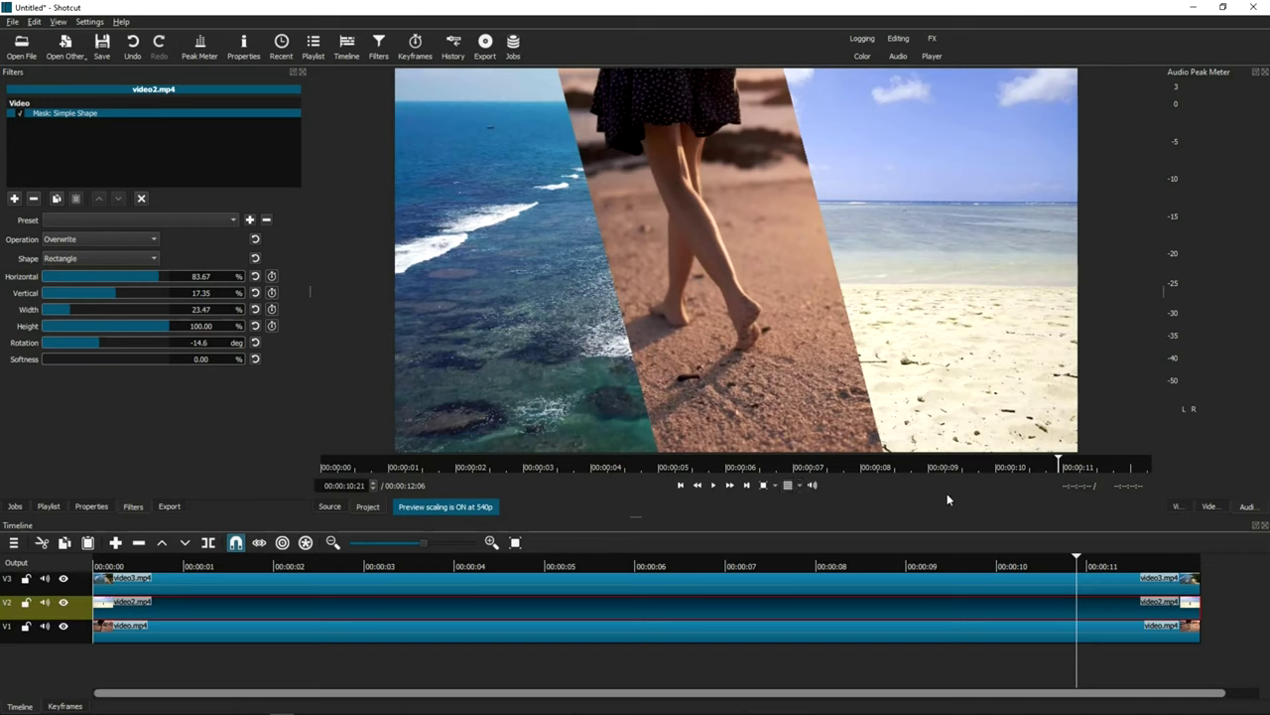
{"action": "left_click", "coordinate": [681, 484]}
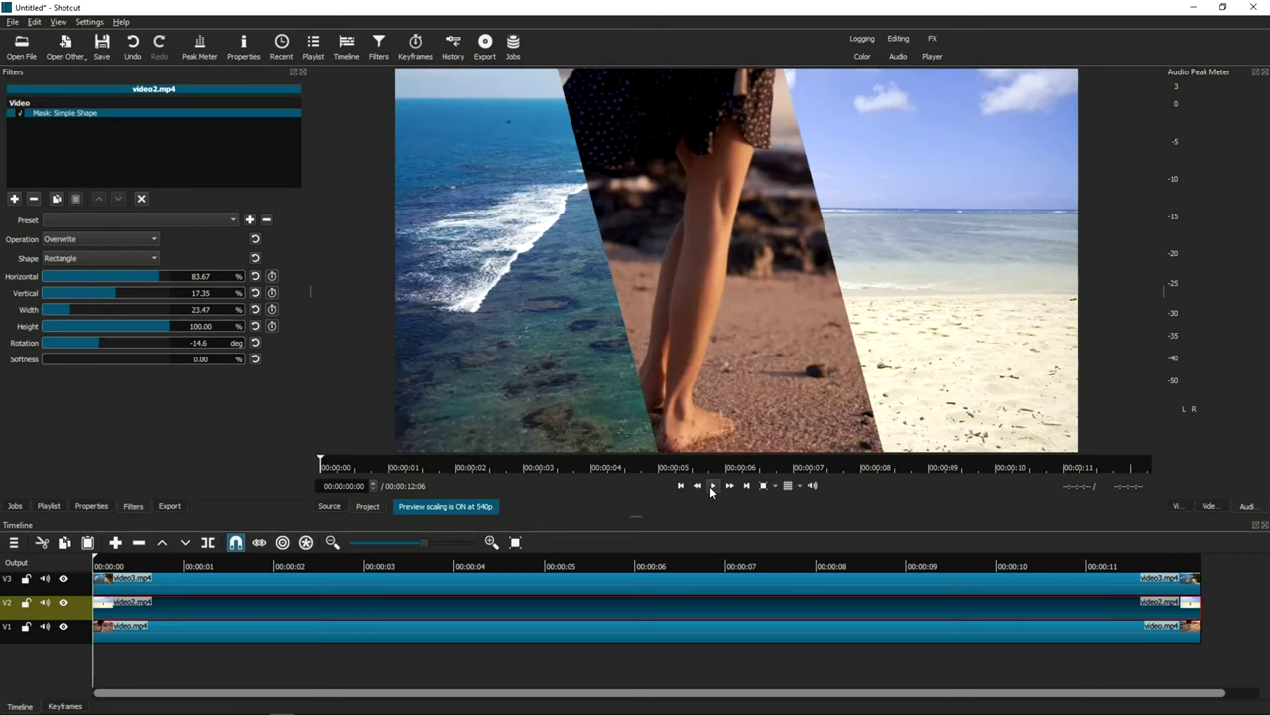
{"action": "left_click", "coordinate": [711, 485]}
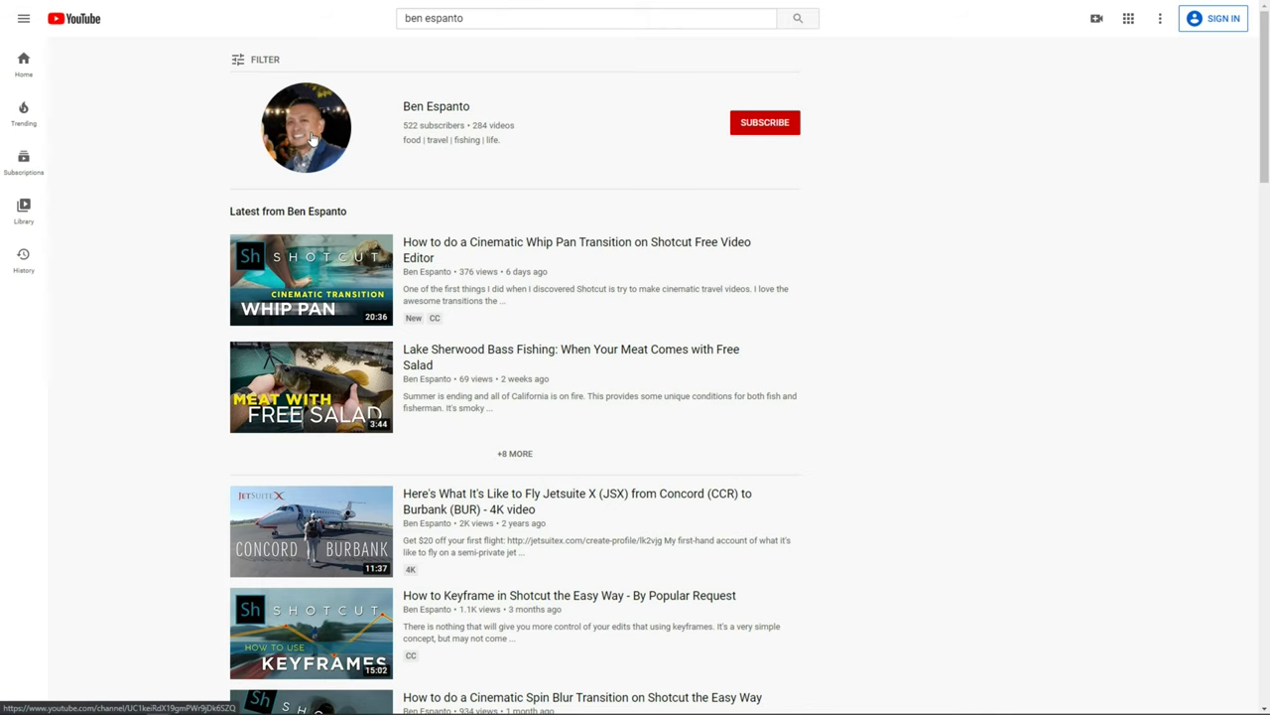
From the creator's channel, browse the Shotcut Tips and Tricks row and open that playlist.
{"action": "left_click", "coordinate": [313, 139]}
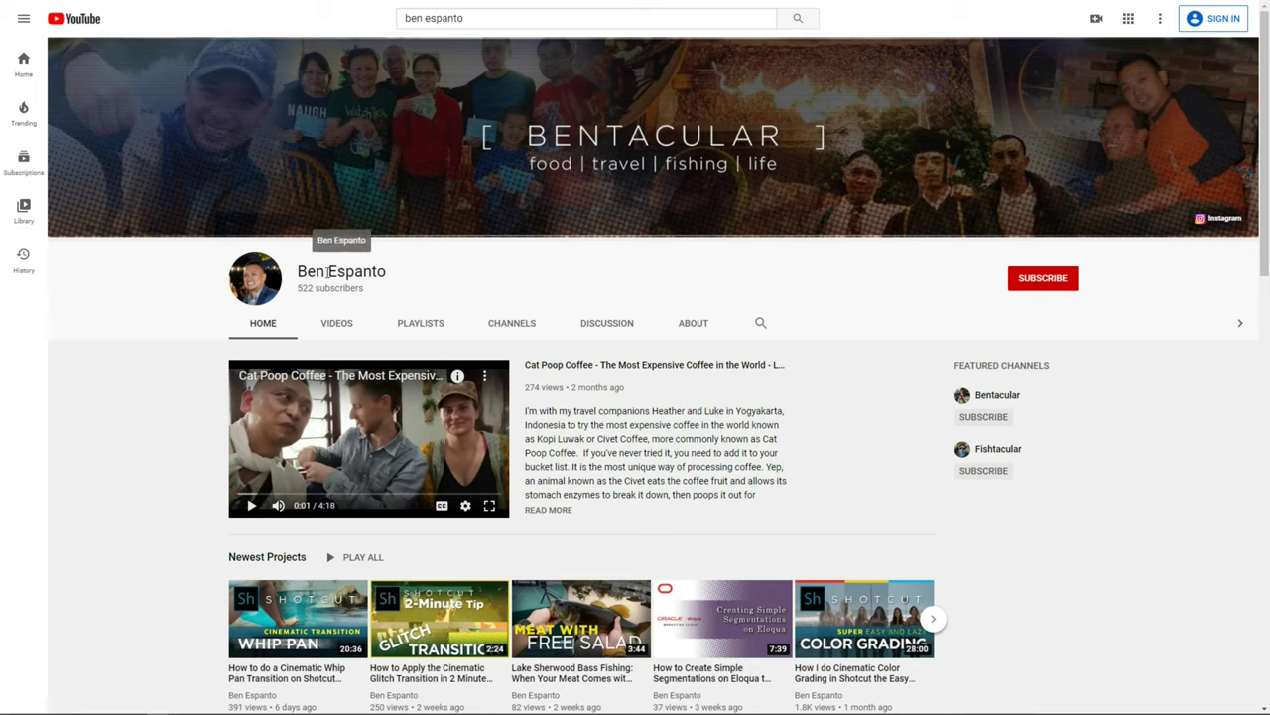
{"action": "left_click", "coordinate": [1049, 284]}
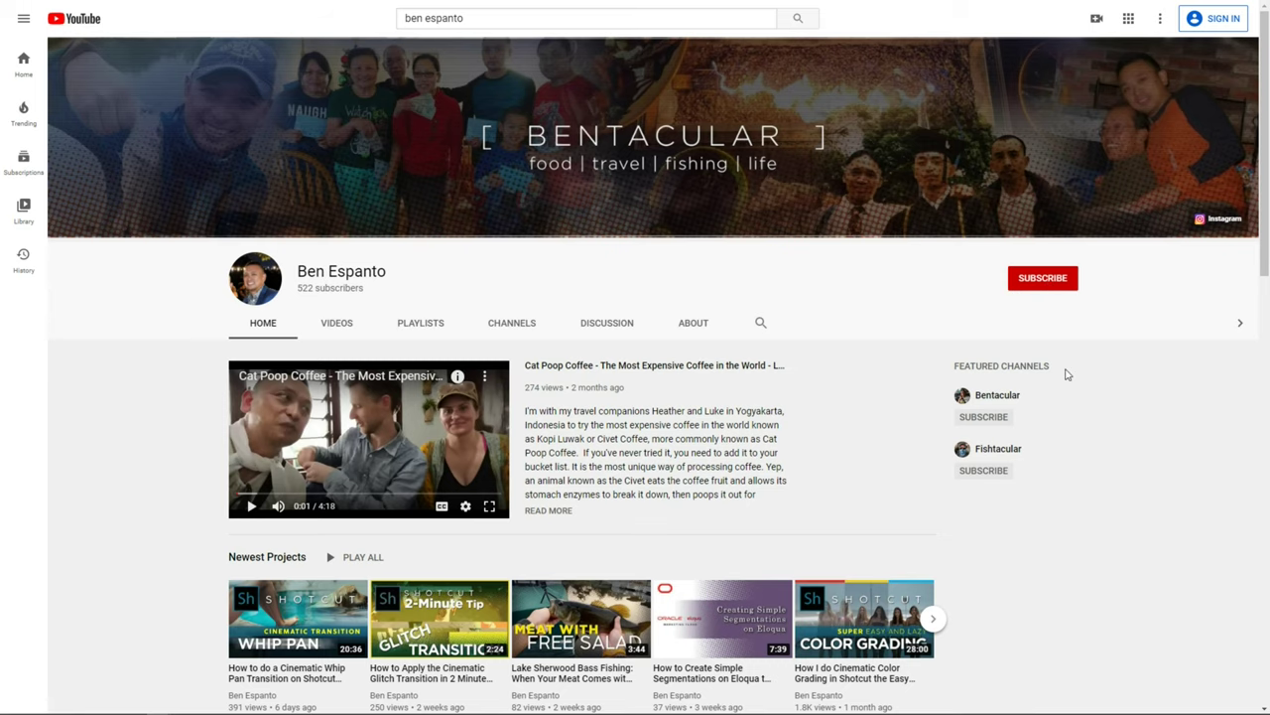
{"action": "scroll", "coordinate": [1066, 369], "scroll_direction": "down", "scroll_amount": 5}
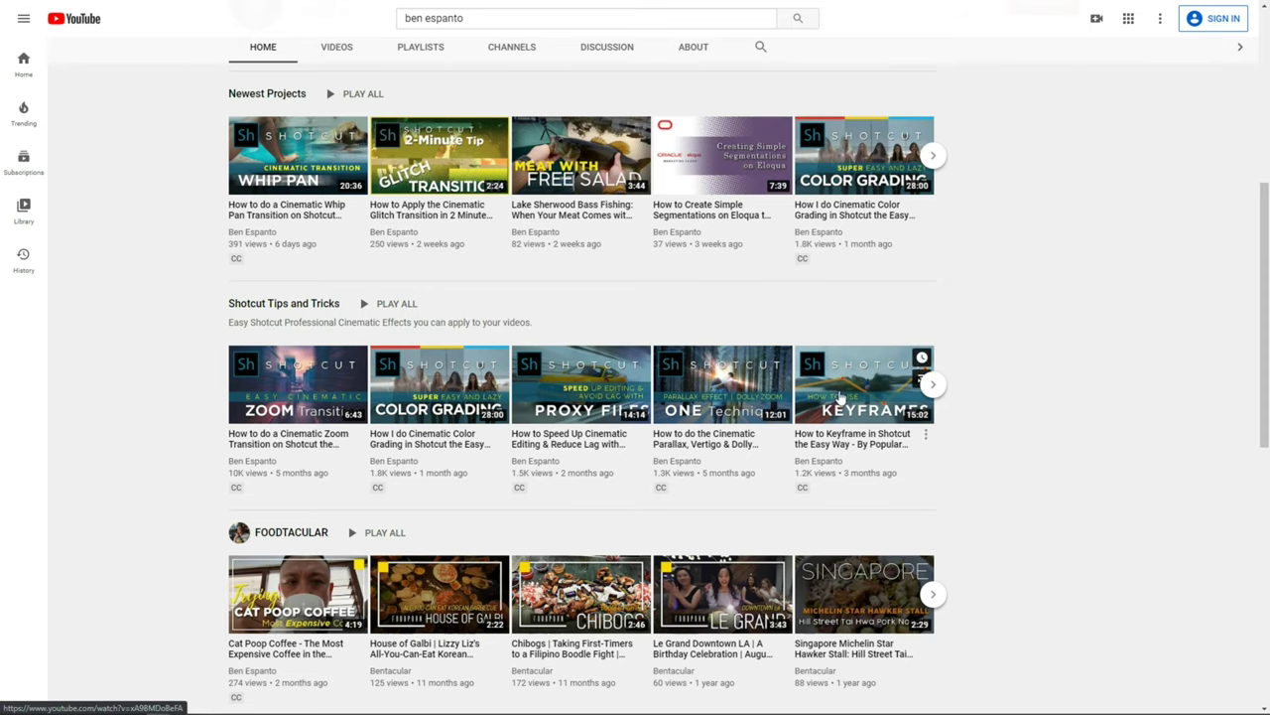
{"action": "left_click", "coordinate": [934, 386]}
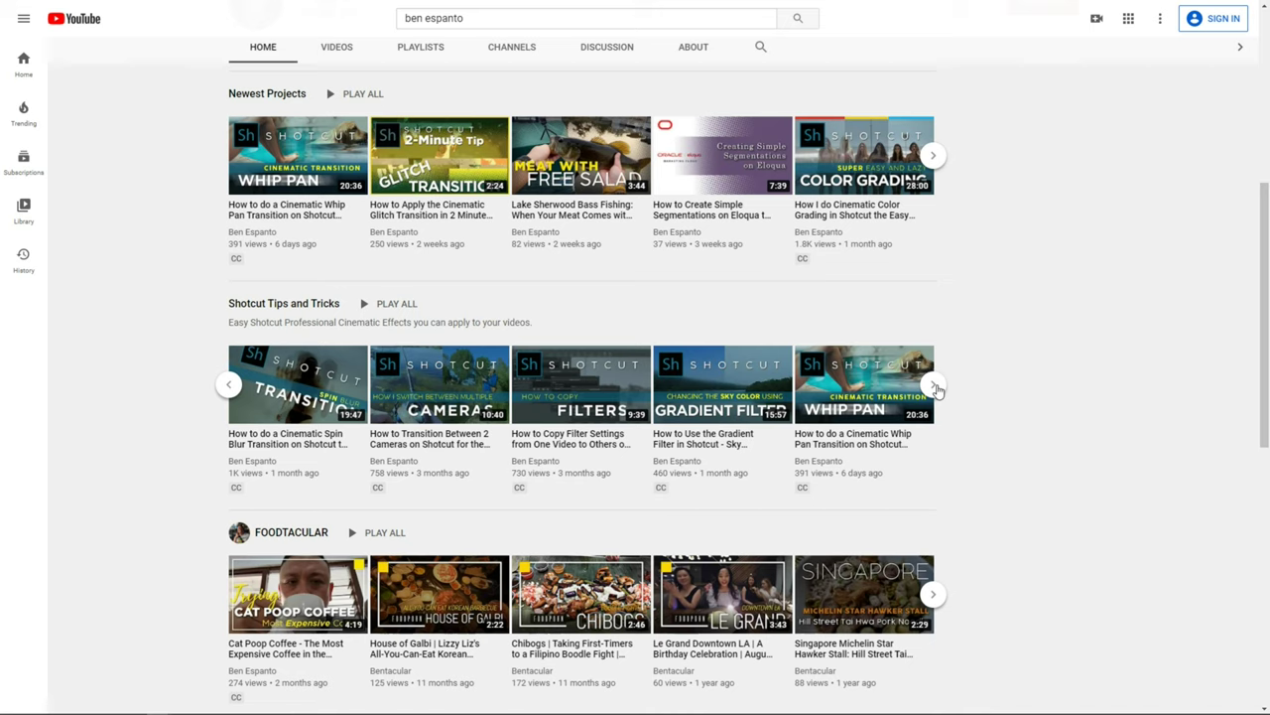
{"action": "left_click", "coordinate": [938, 389]}
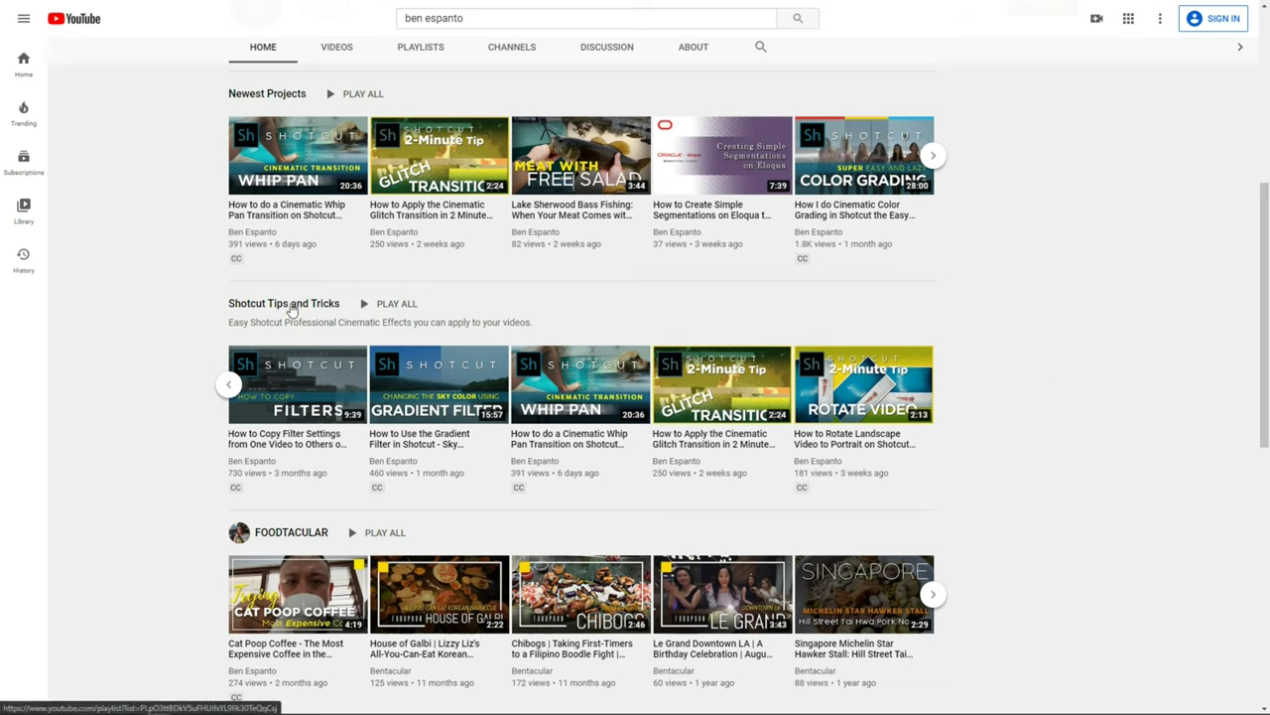
{"action": "left_click", "coordinate": [291, 310]}
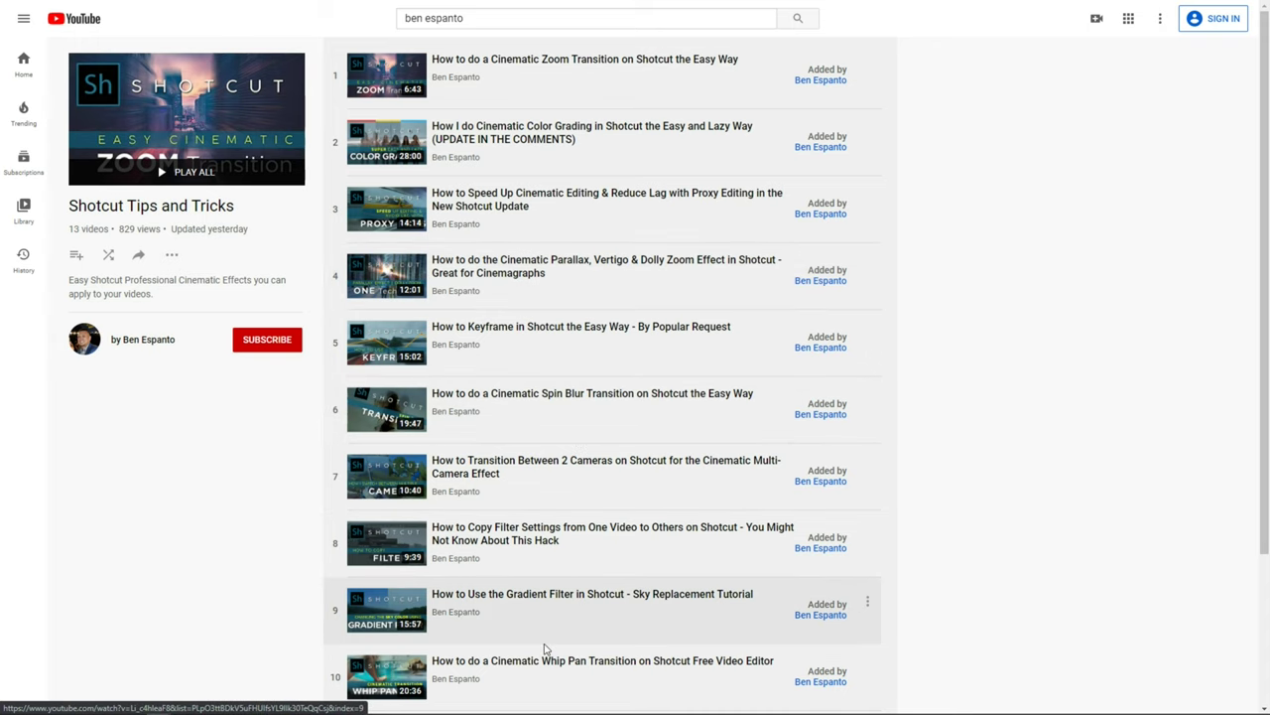
{"action": "scroll", "coordinate": [544, 649], "scroll_direction": "down", "scroll_amount": 2}
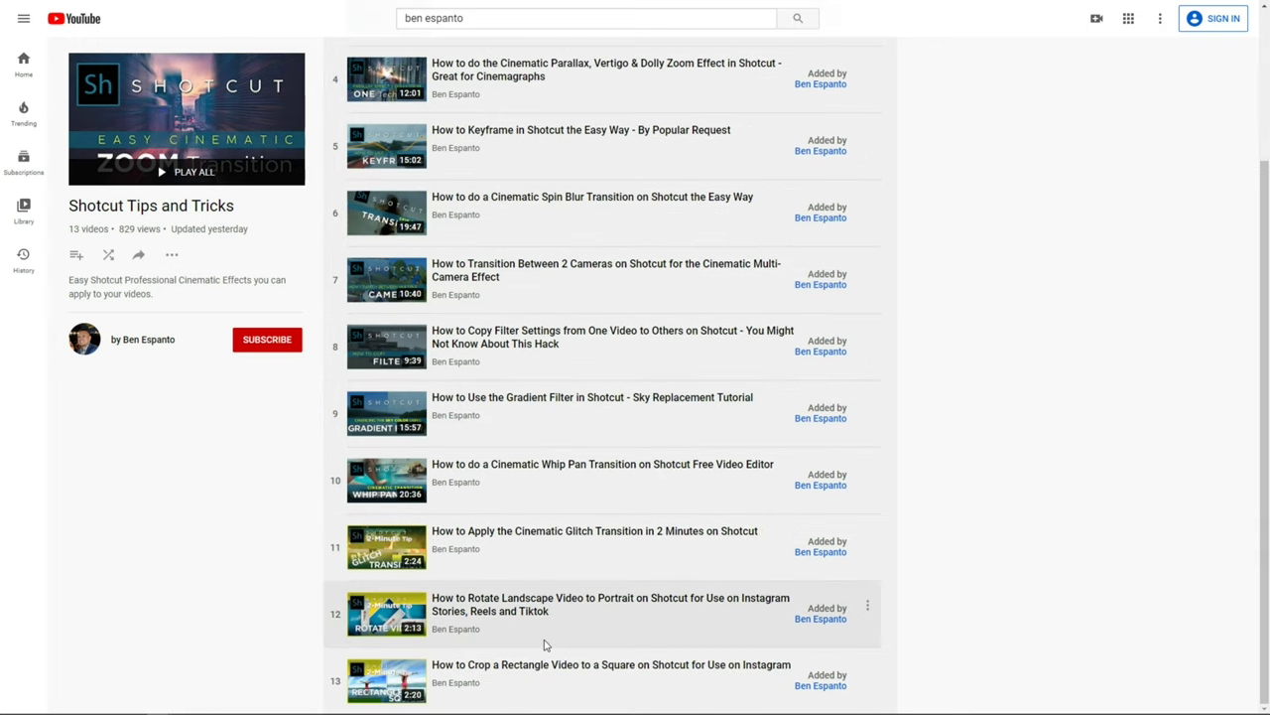